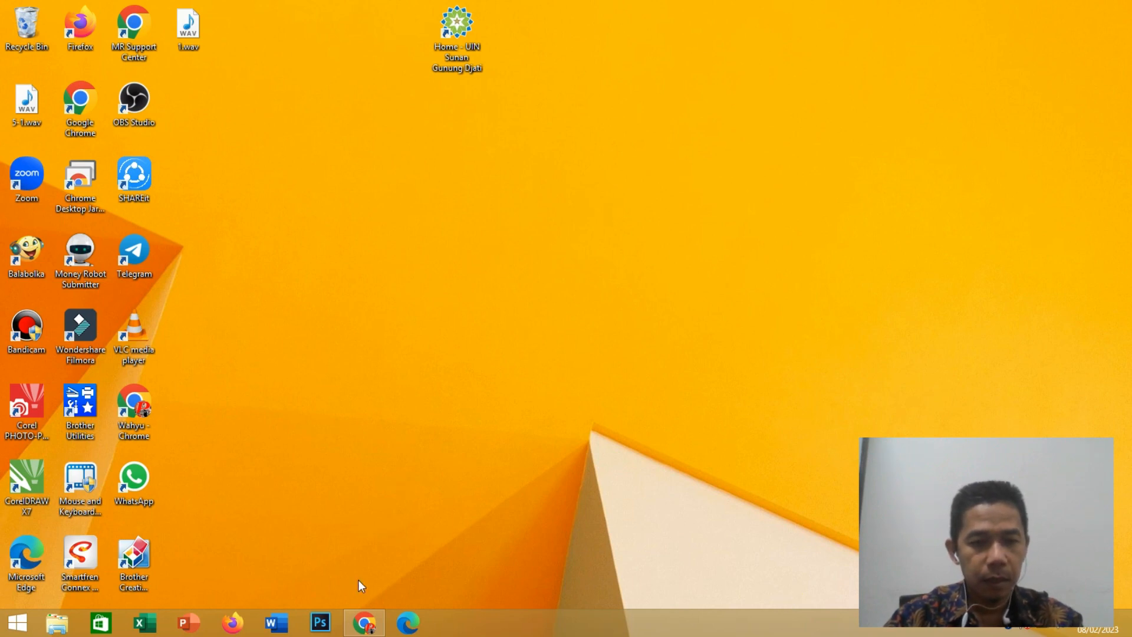
- Switch to Chrome and load the Google homepage at google.com
click(364, 625)
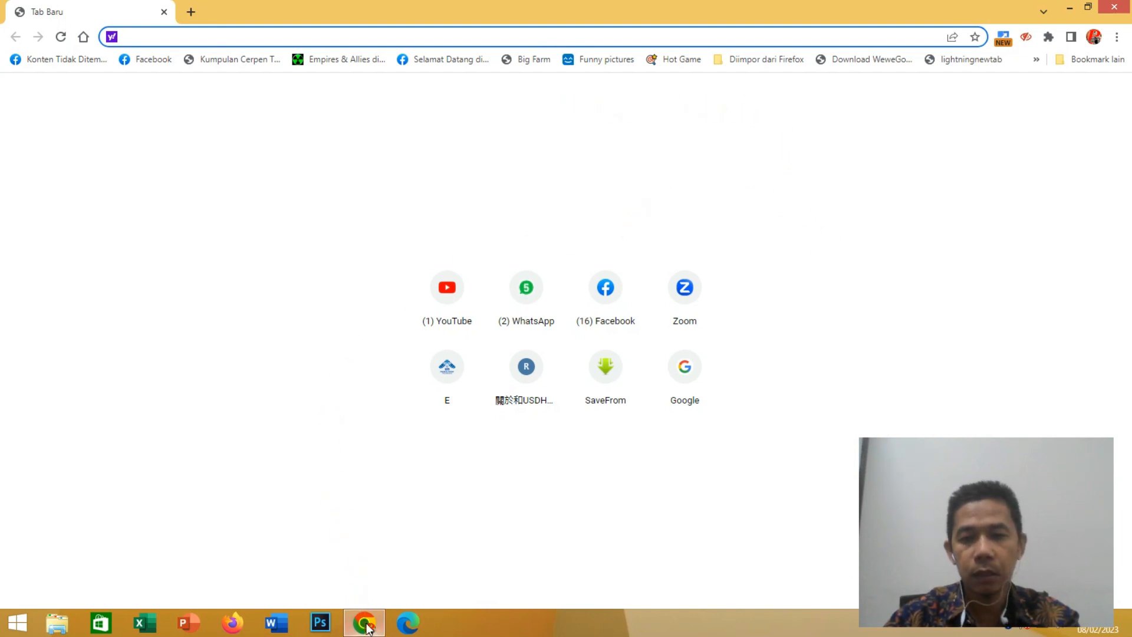
click(366, 628)
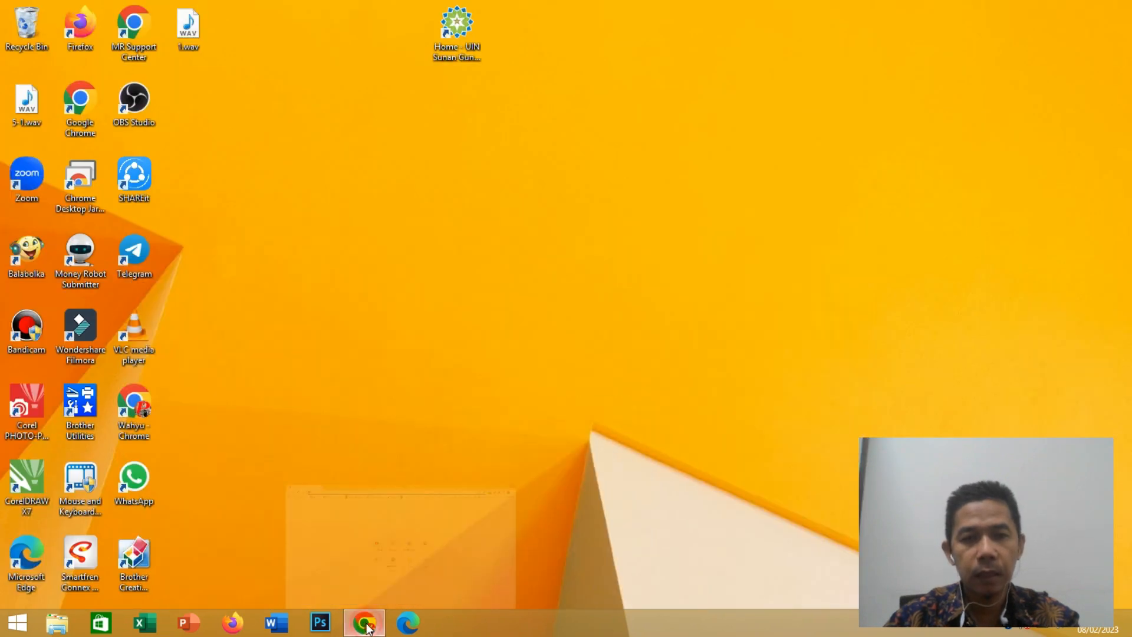
click(365, 624)
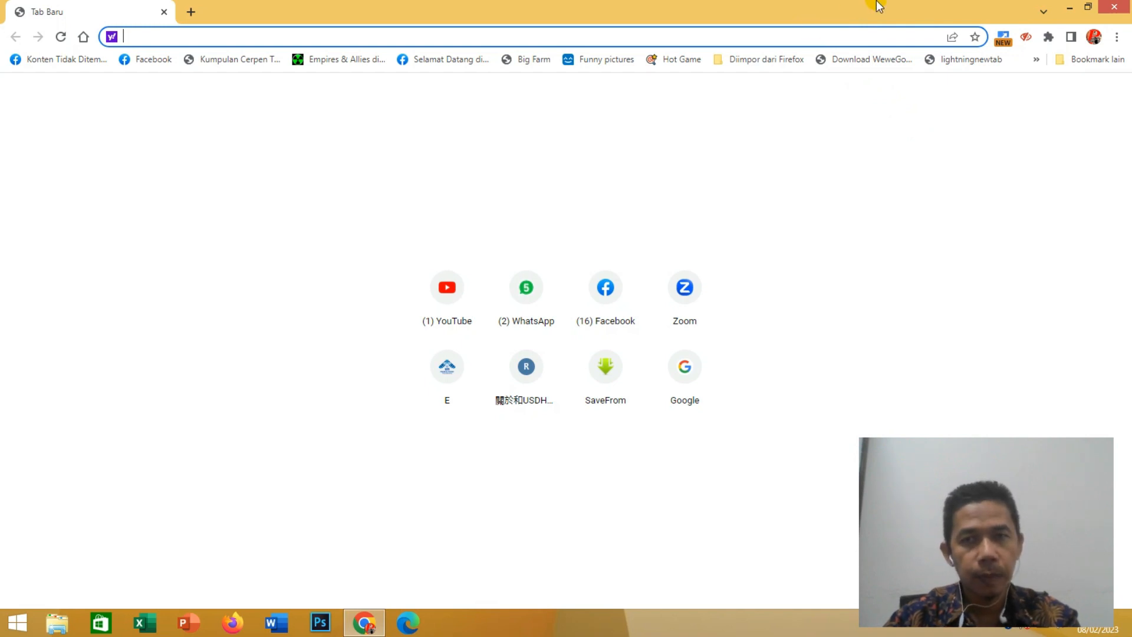
click(687, 37)
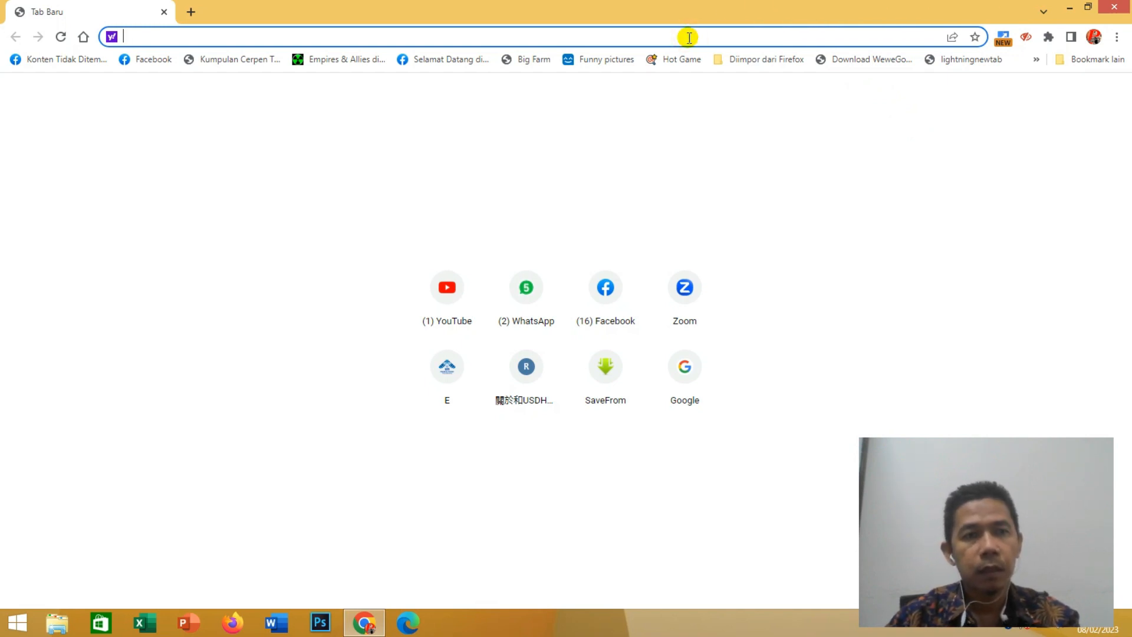
text(google.com)
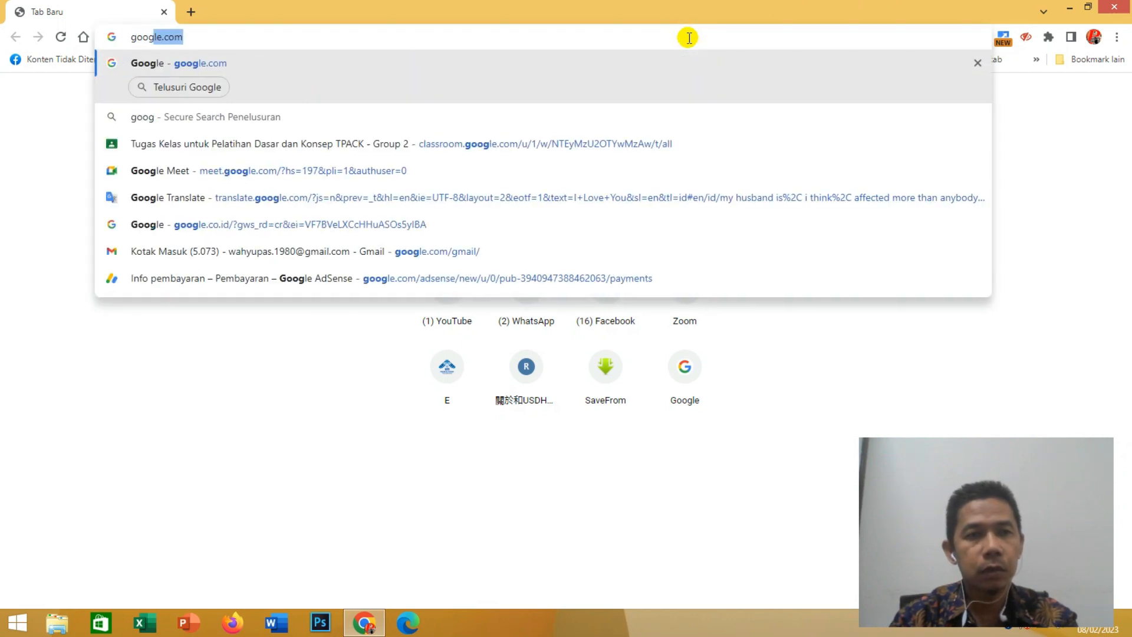
key(Return)
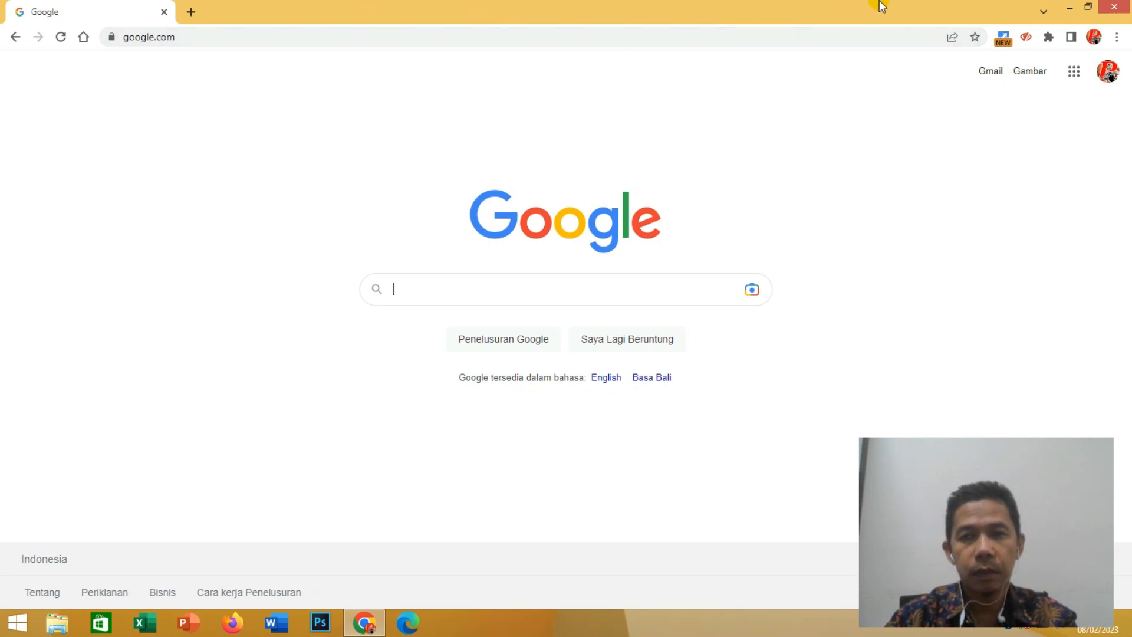
- Open Google Kalender from the Google apps list on the homepage
mouse_move(1129, 3)
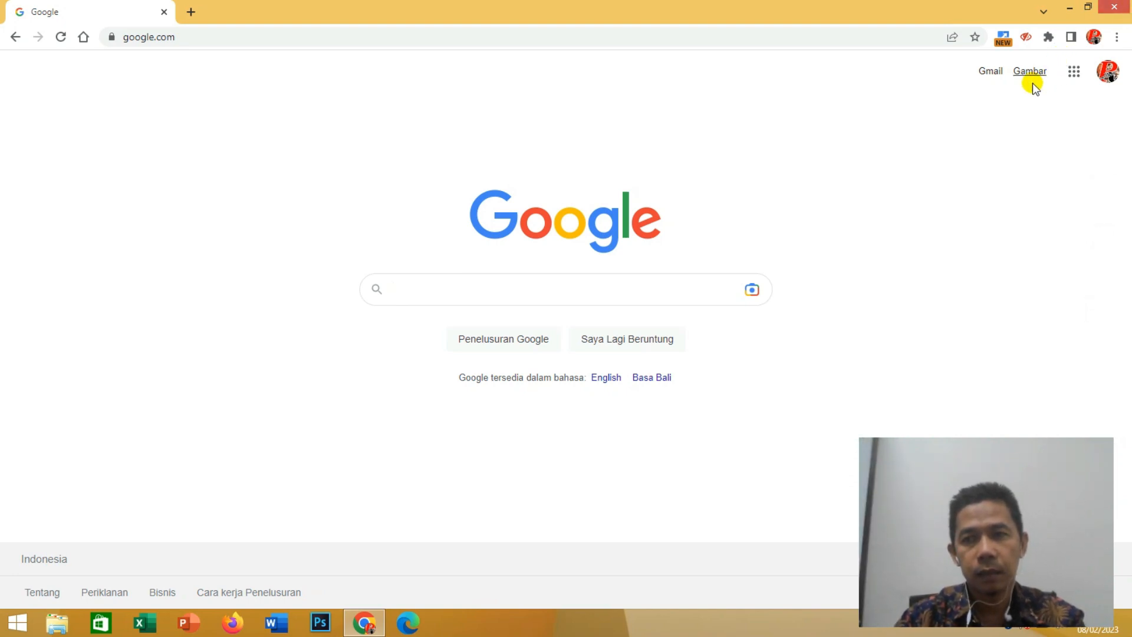
click(1075, 72)
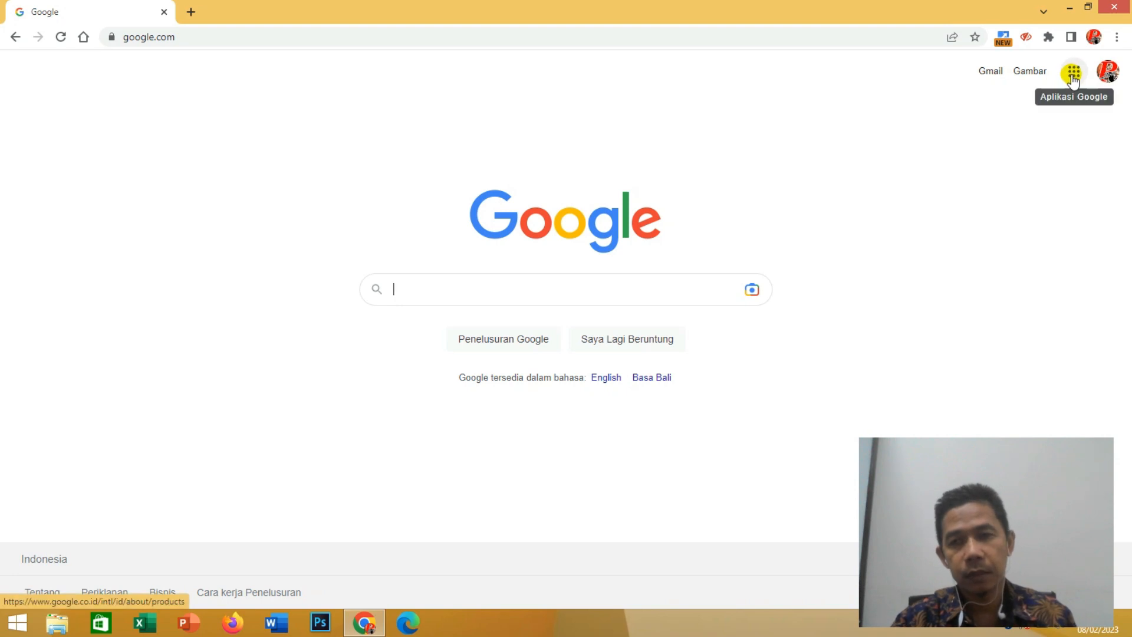
click(1073, 73)
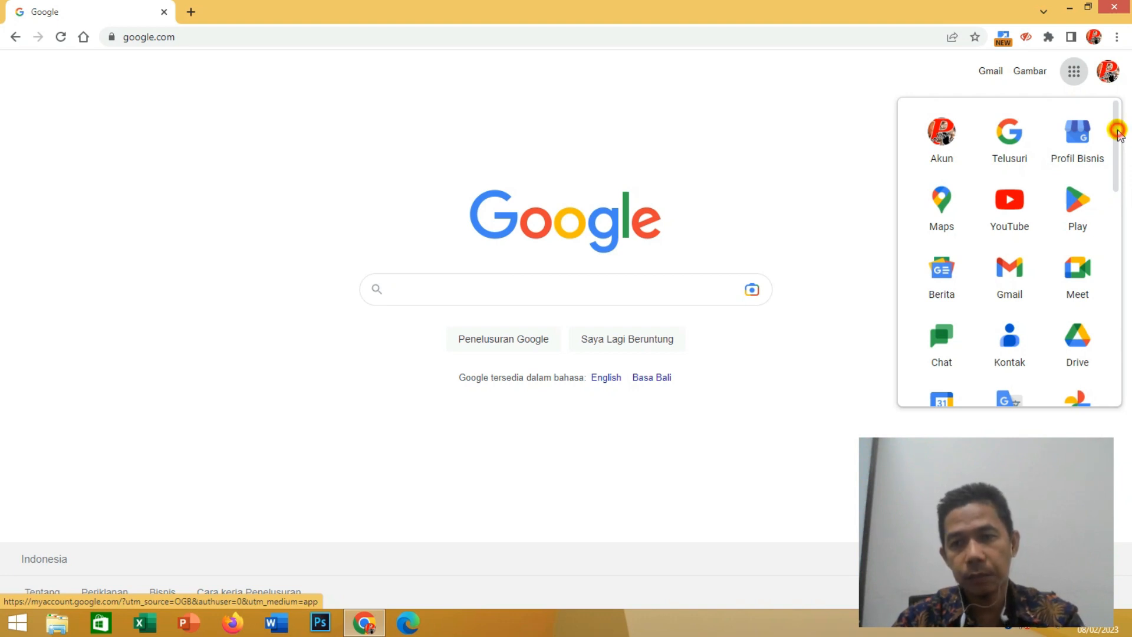
scroll(1120, 138, down, 2)
drag(1120, 146, 1108, 198)
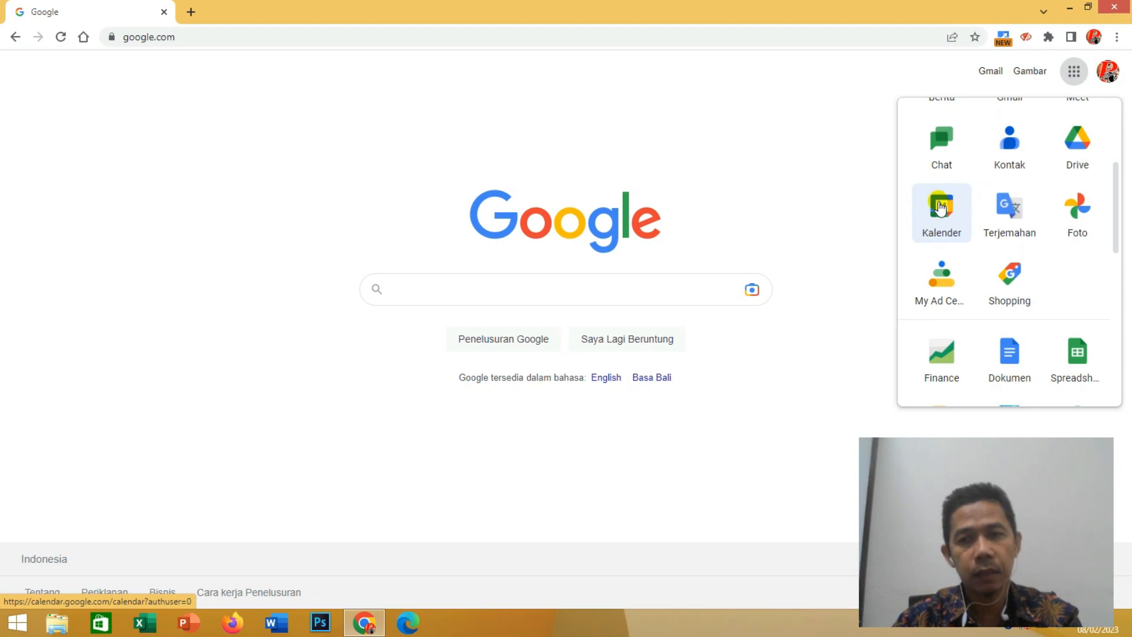
click(940, 207)
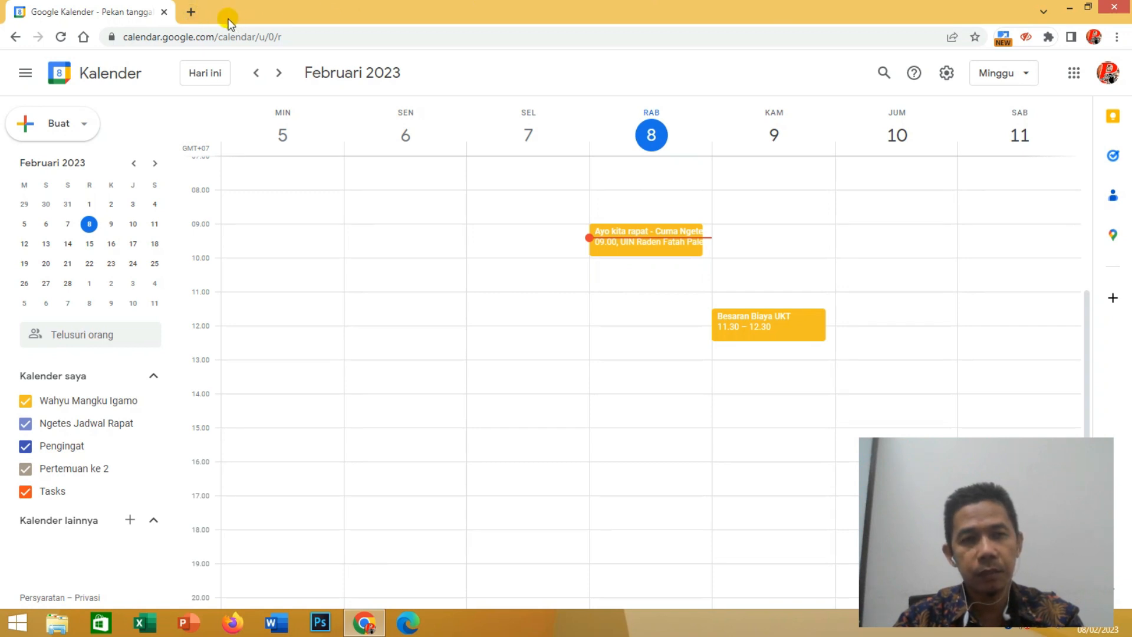
- Try to reach the calendar by its web address, loading calender.com in a new browser tab
click(192, 12)
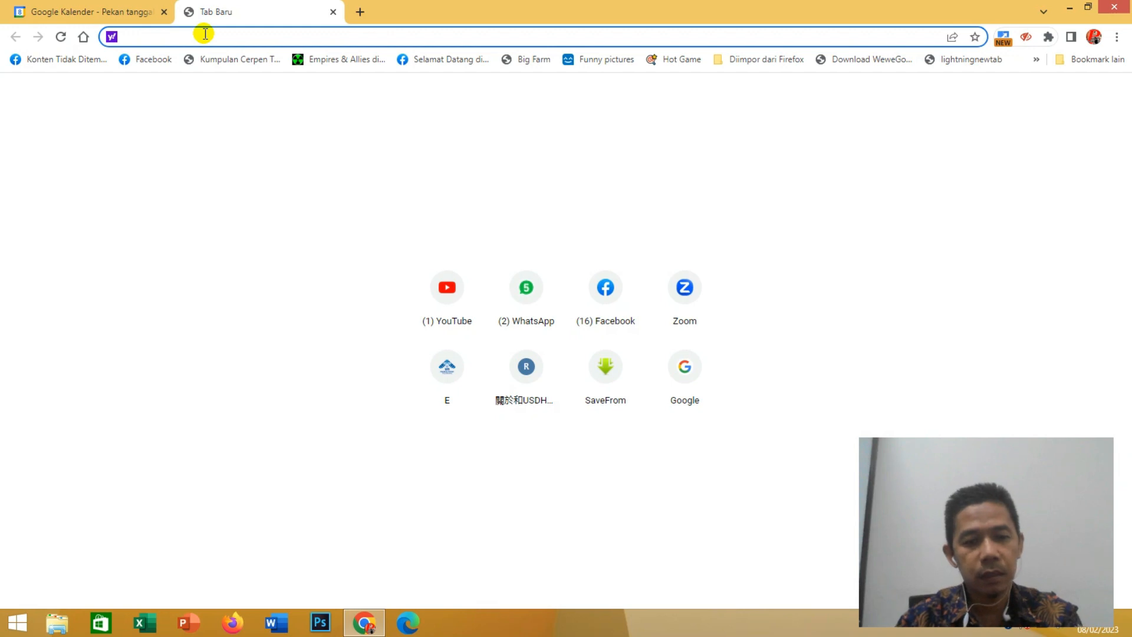
text(cal)
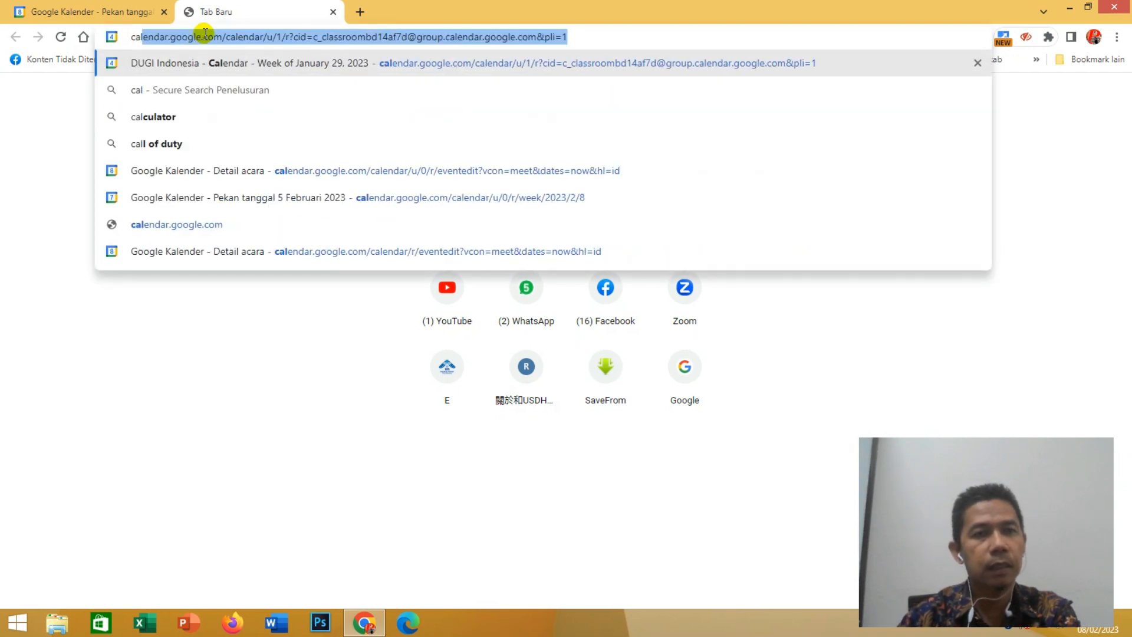
text(le)
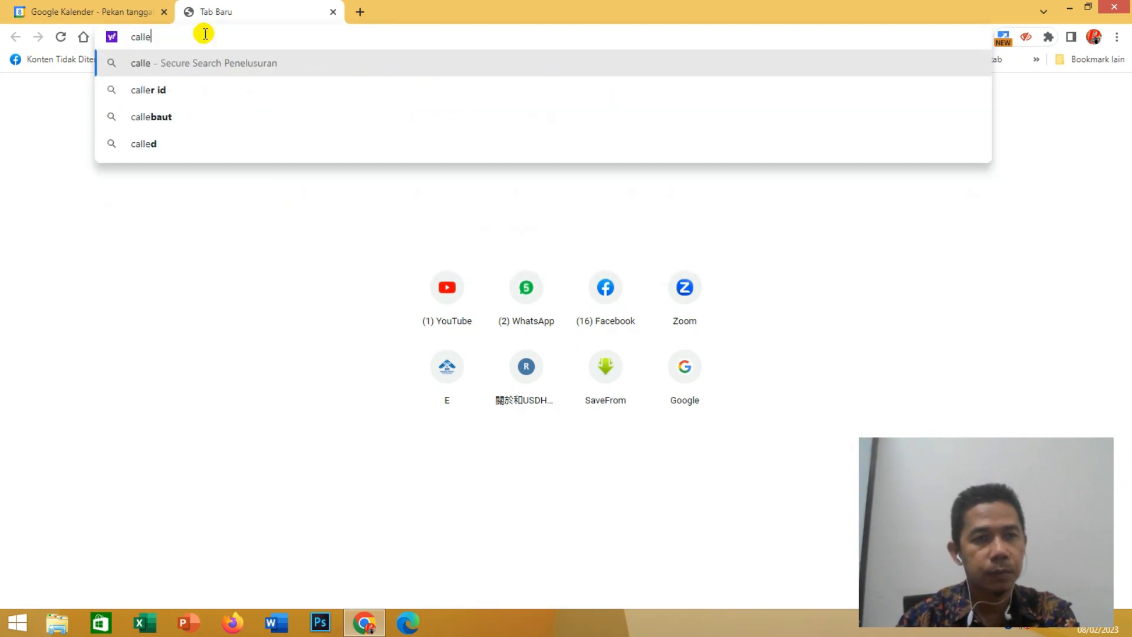
key(BackSpace)
key(BackSpace)
text(ende)
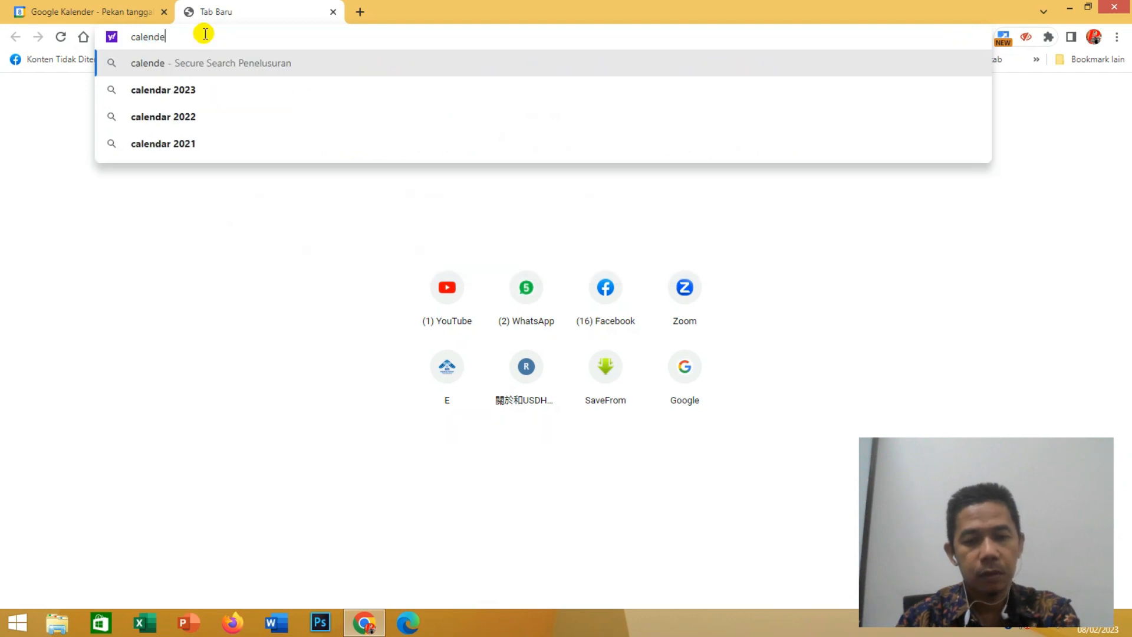
text(r.com)
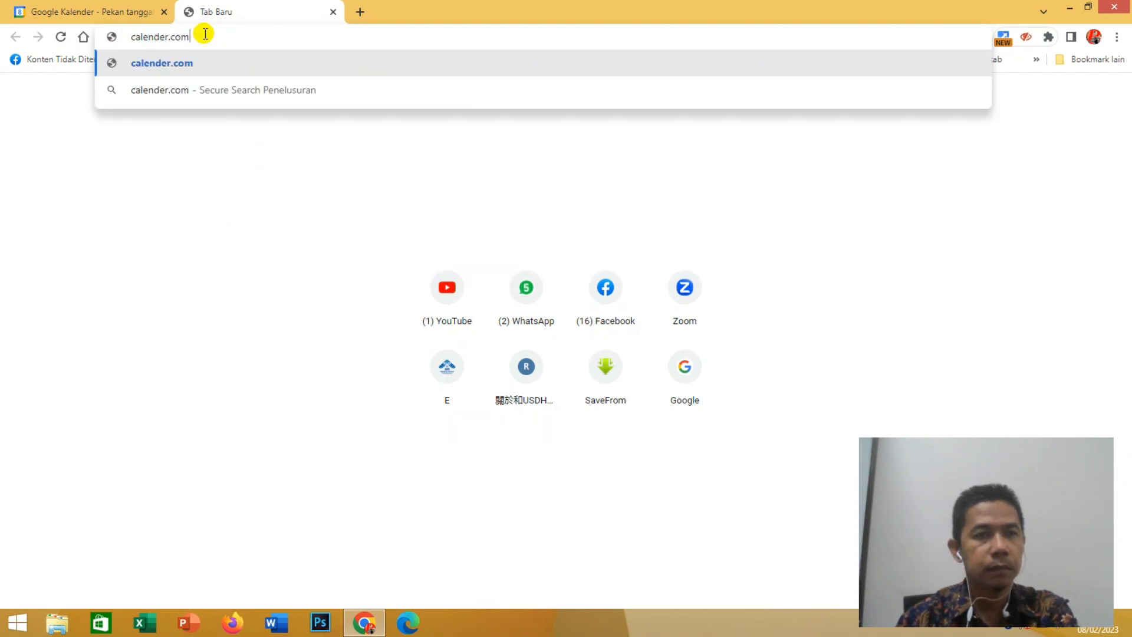
key(Return)
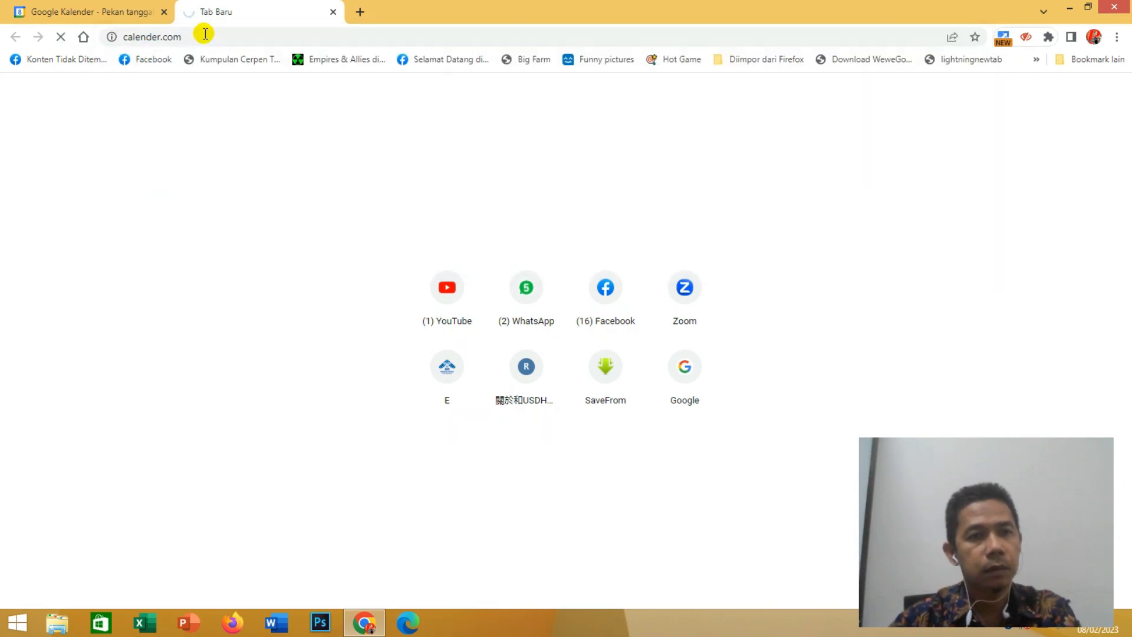
- Try the address calender.google.com in the second browser tab
click(205, 33)
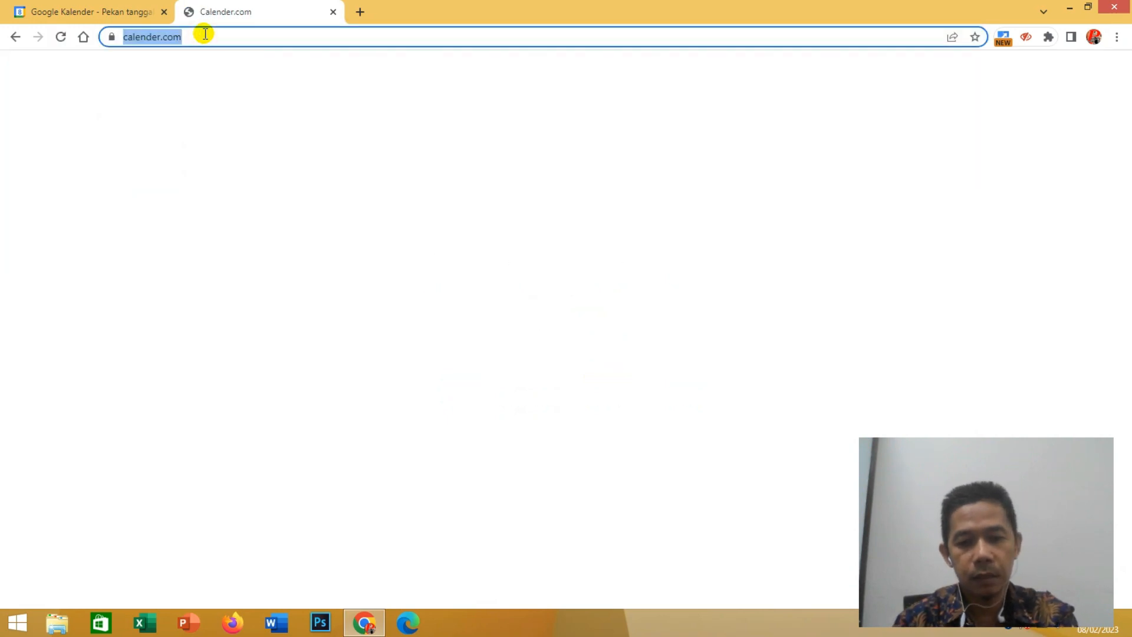
text(cal)
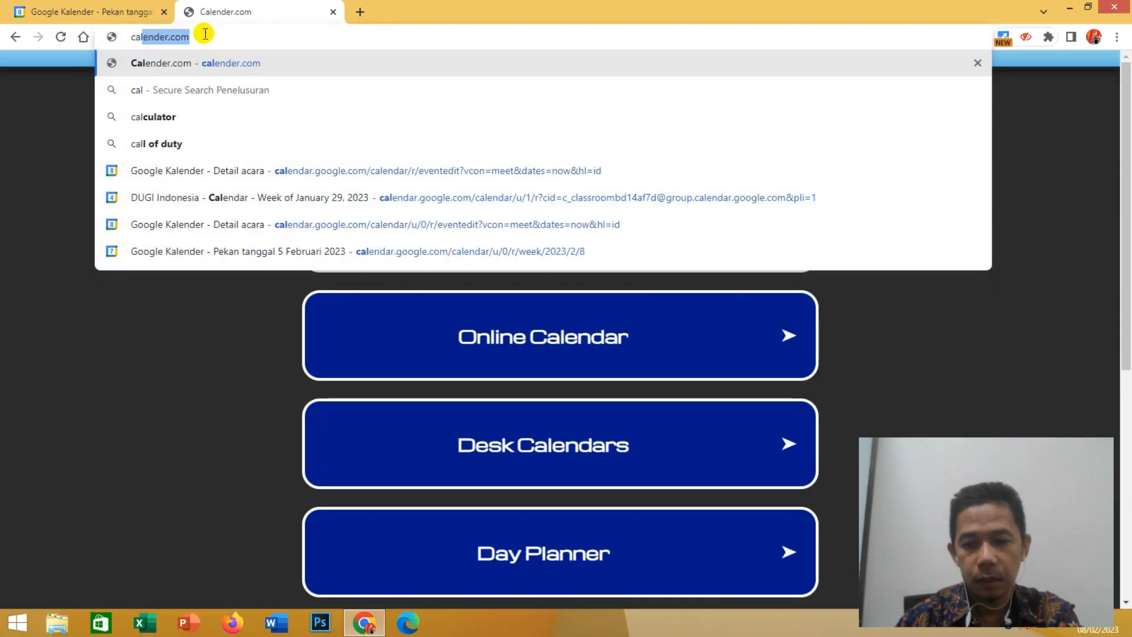
text(ender.go)
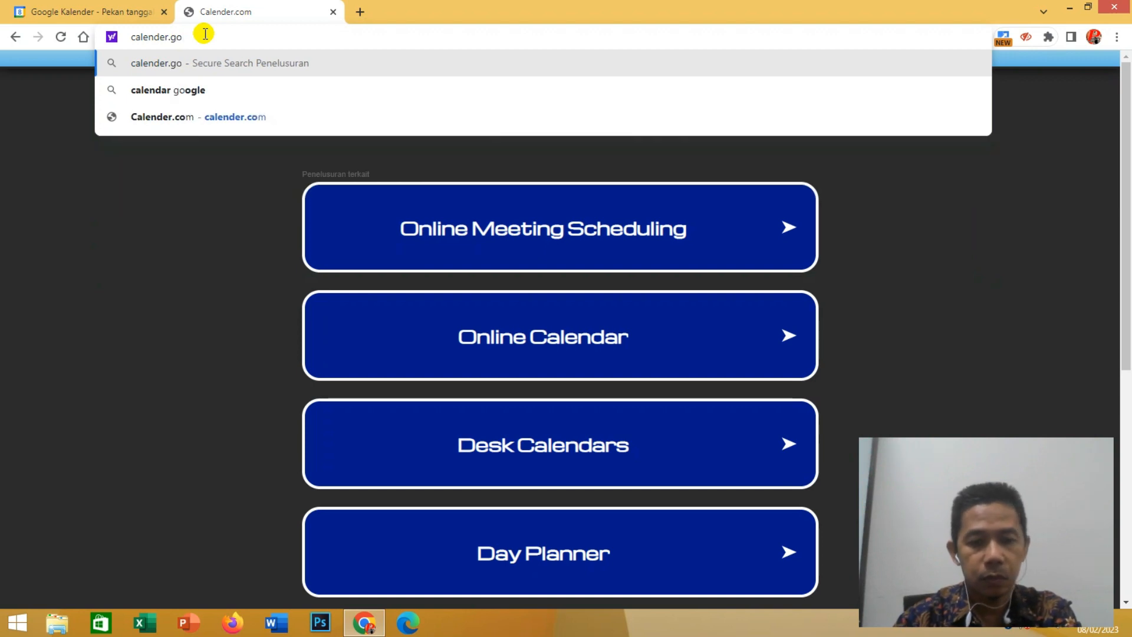
text(ogle.com)
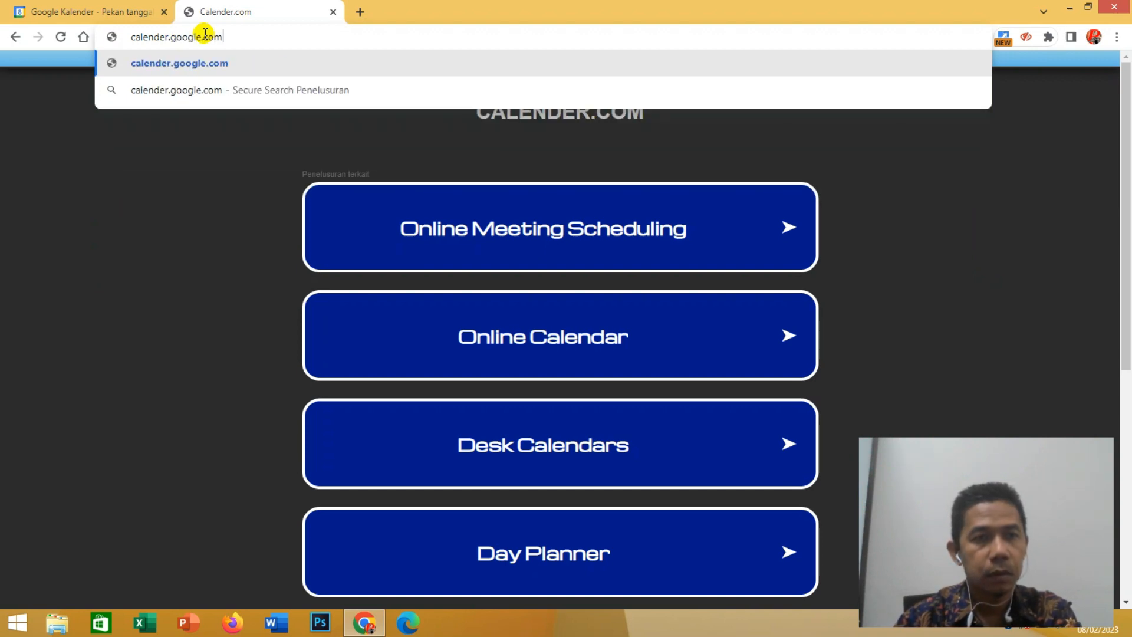
key(Return)
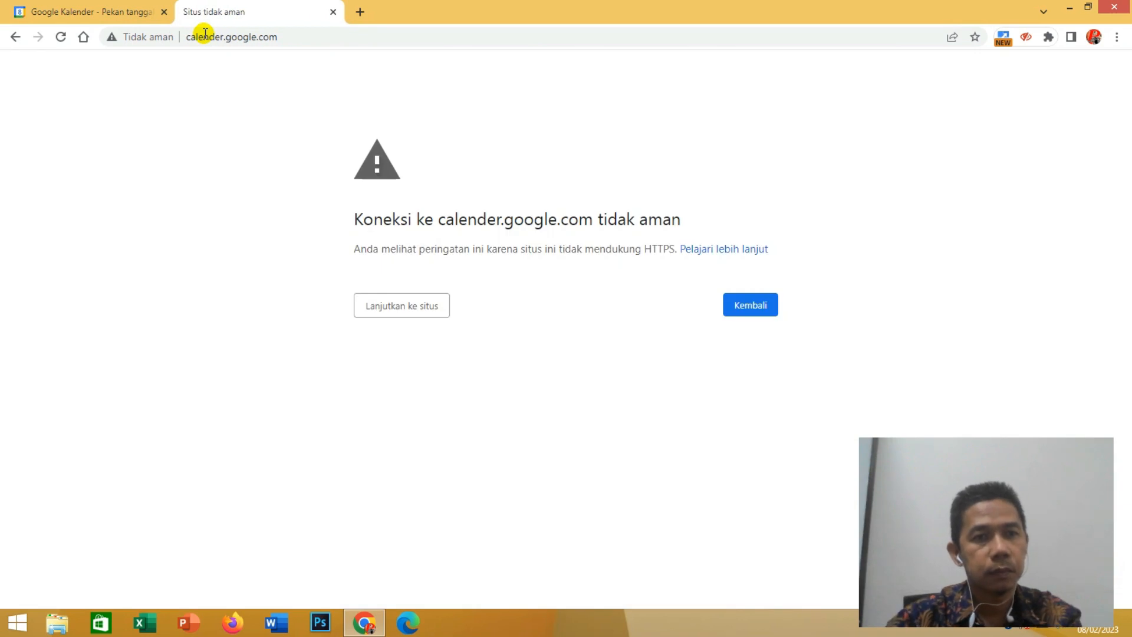
- Compare with the working calendar tab, correct the second tab's address to calendar.google.com, load it and close that duplicate tab
click(59, 5)
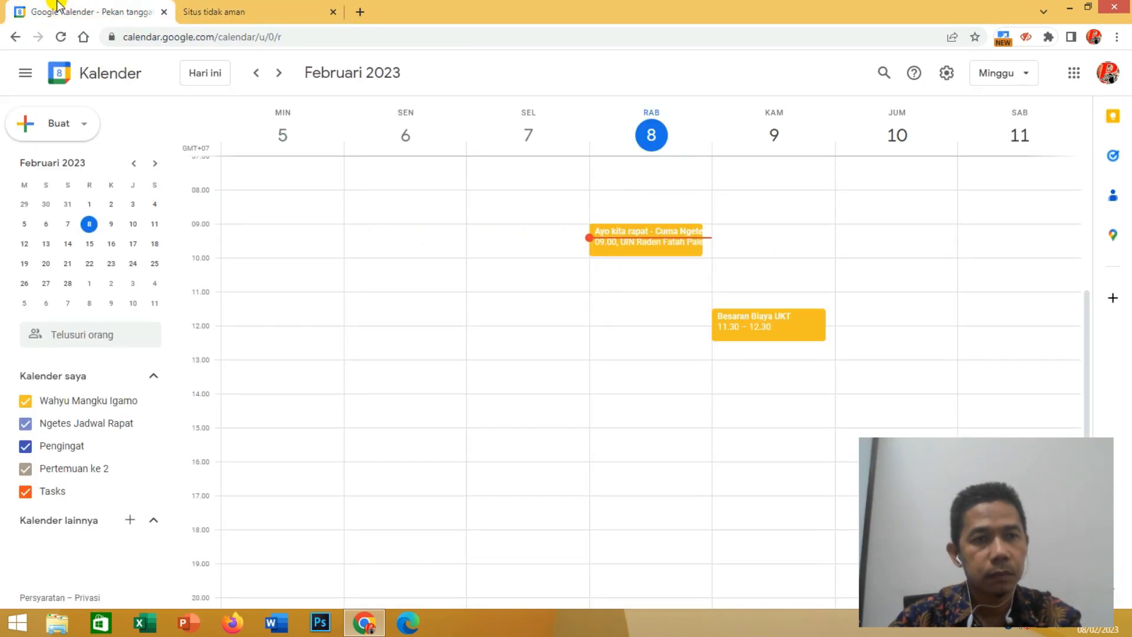
click(223, 7)
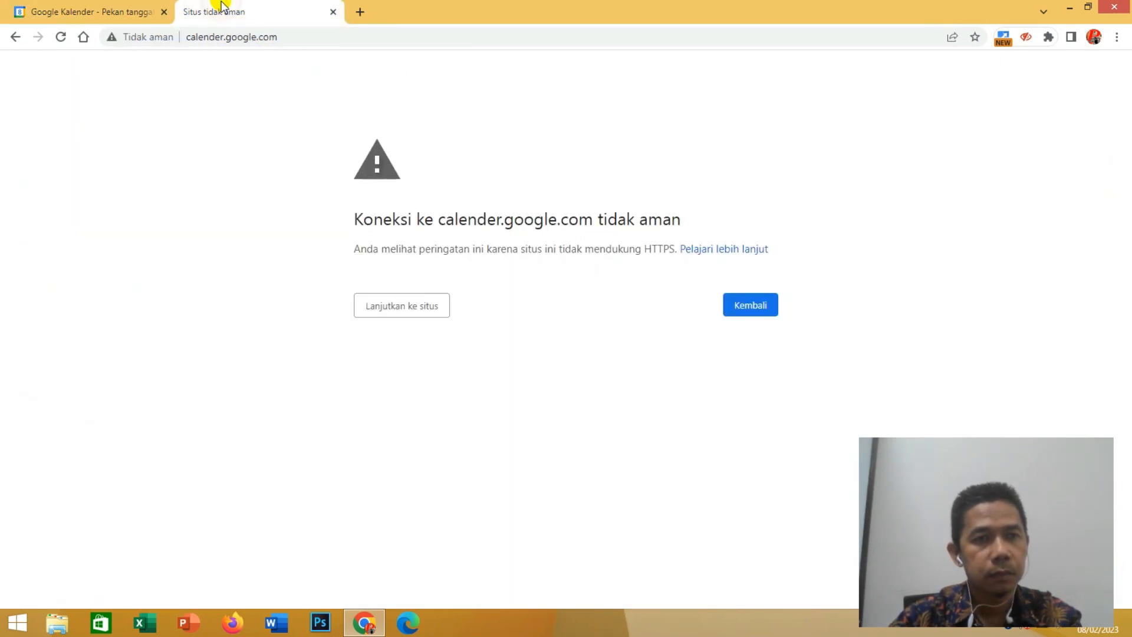
click(93, 19)
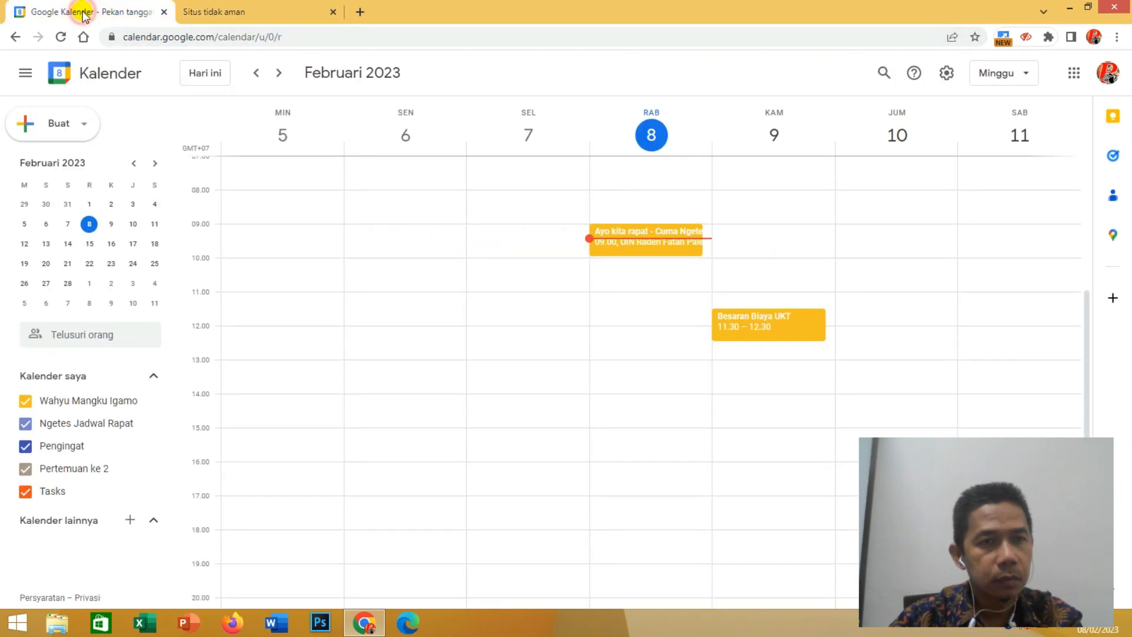
click(213, 8)
click(216, 37)
double_click(219, 37)
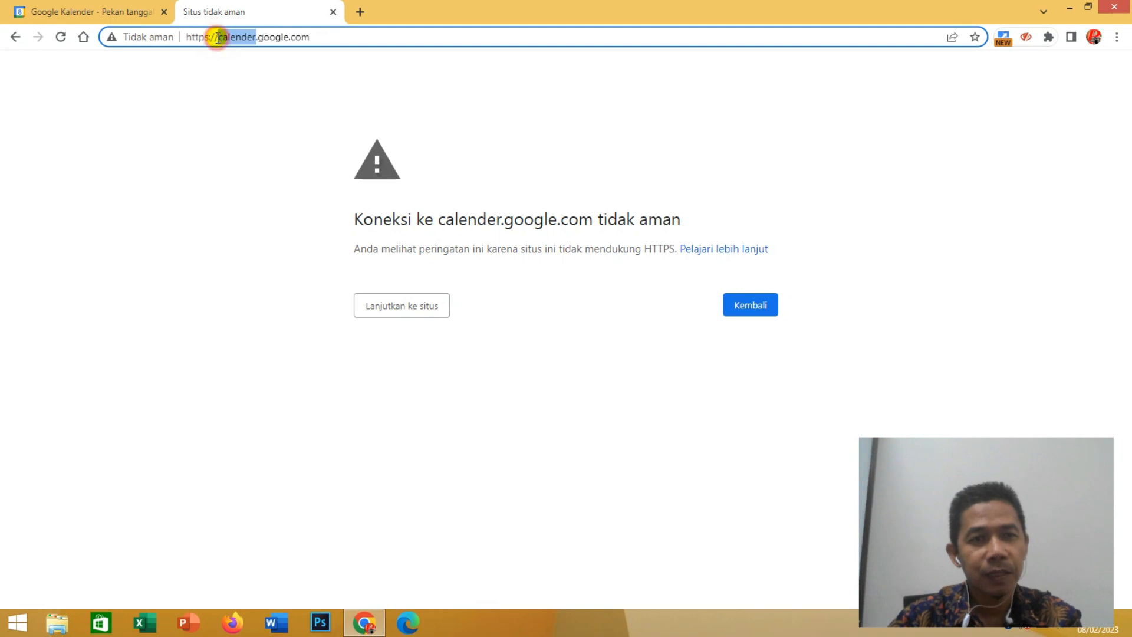
click(253, 37)
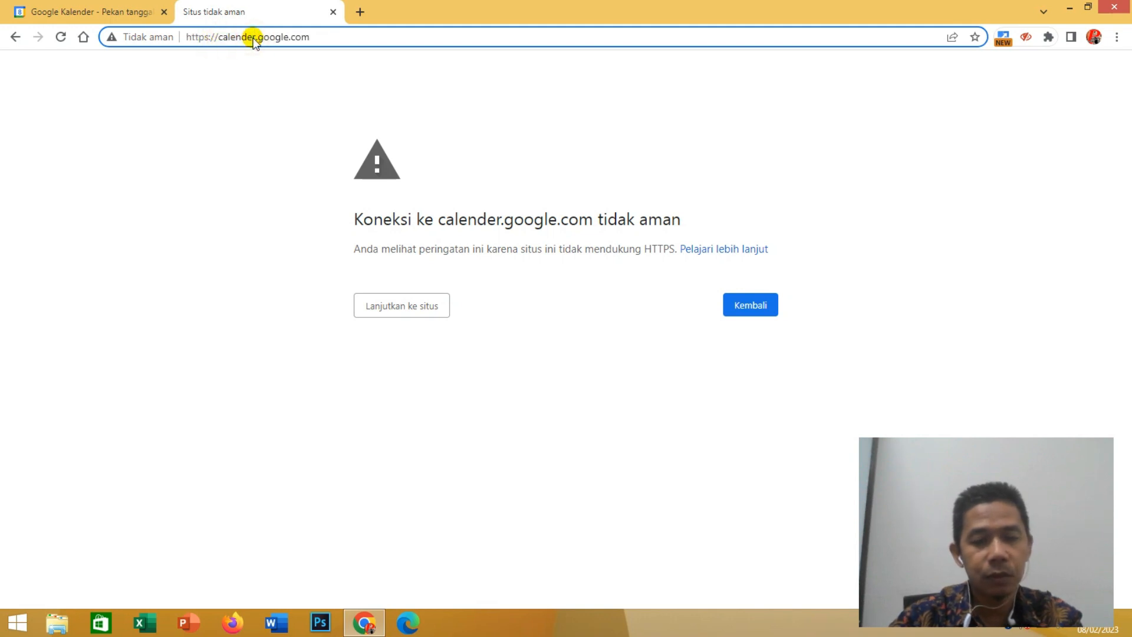
key(BackSpace)
key(BackSpace)
text(ar)
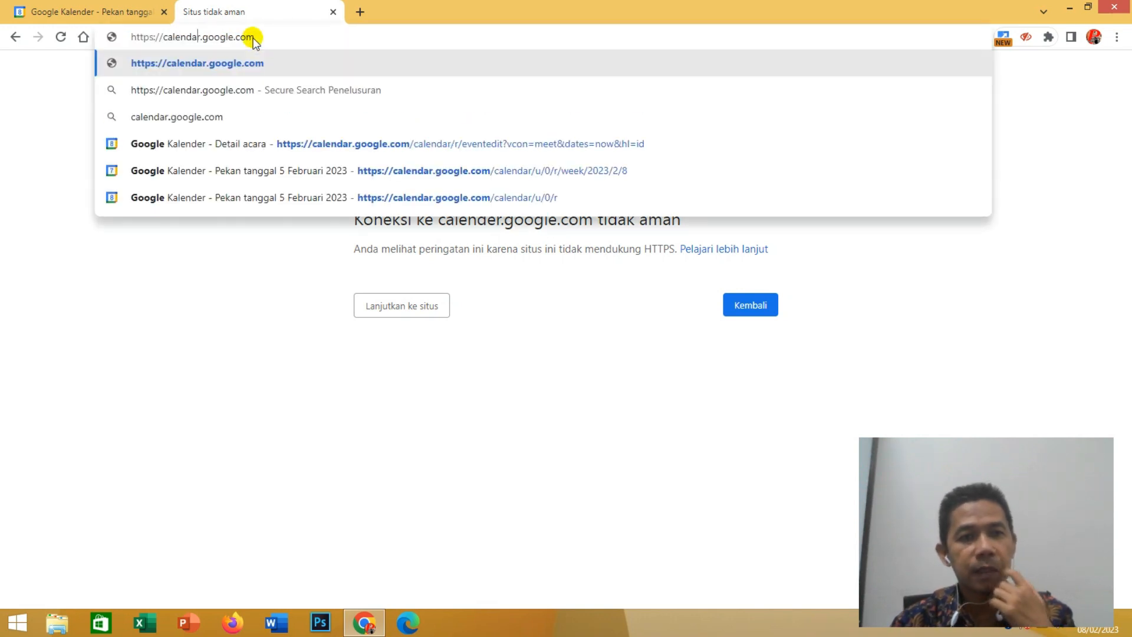
key(Return)
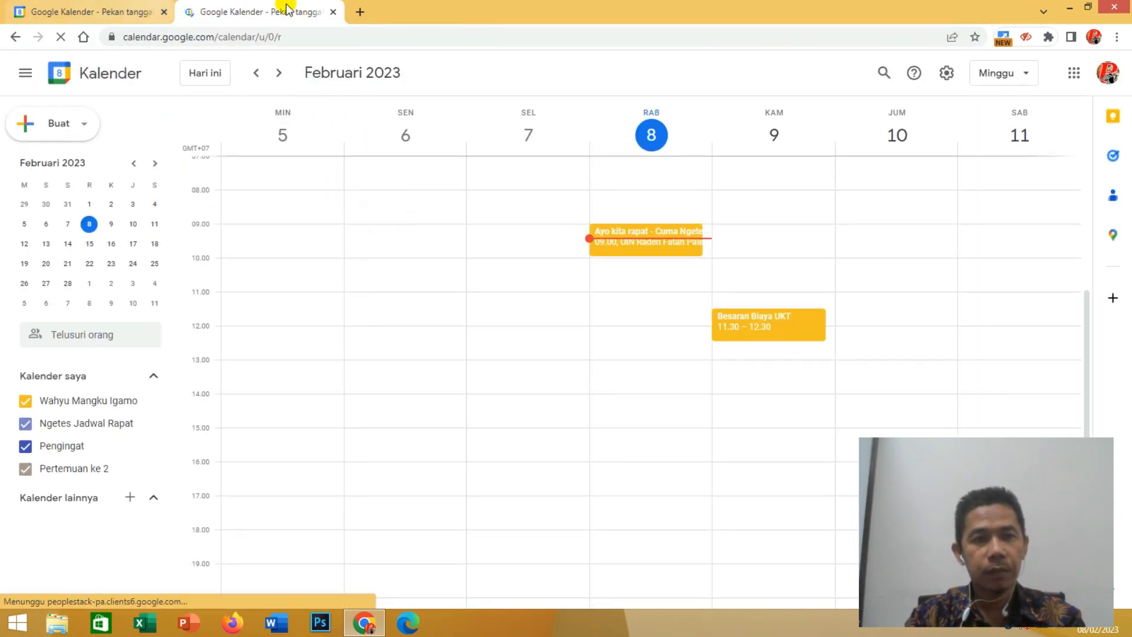
click(332, 12)
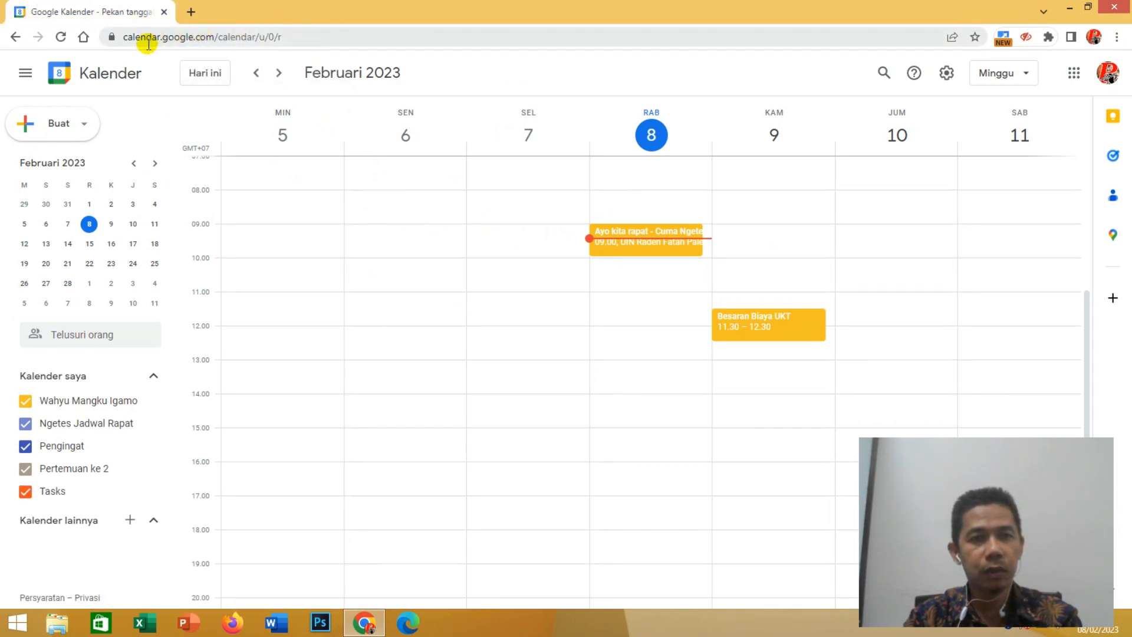
- Return to the Google homepage in the remaining tab and reopen Kalender from the Google apps list
click(286, 36)
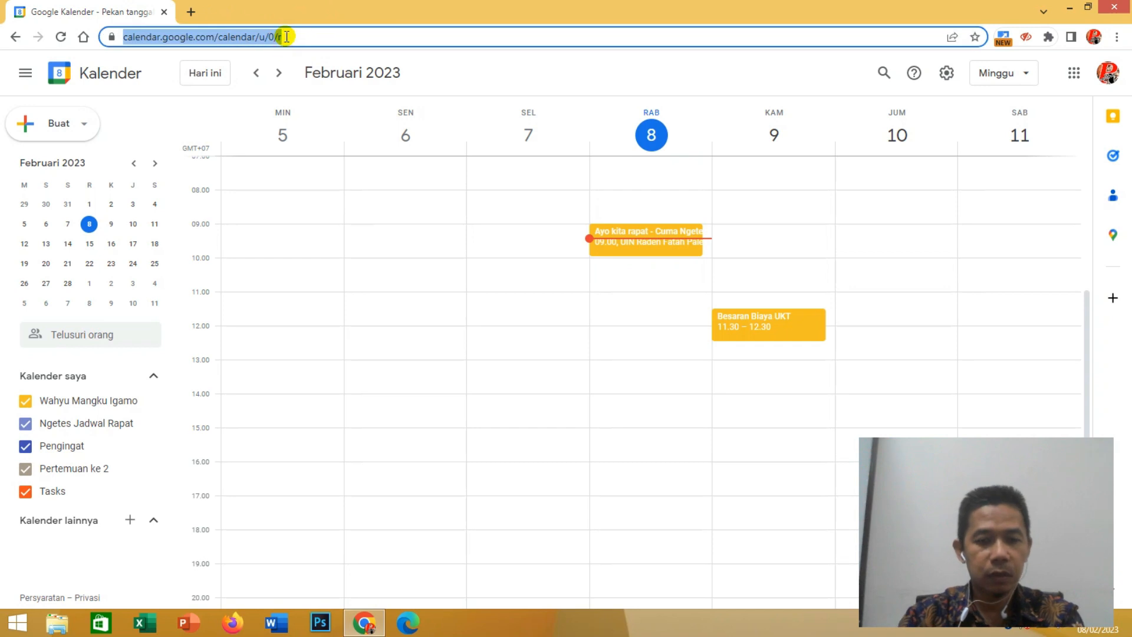
text(goo)
key(Return)
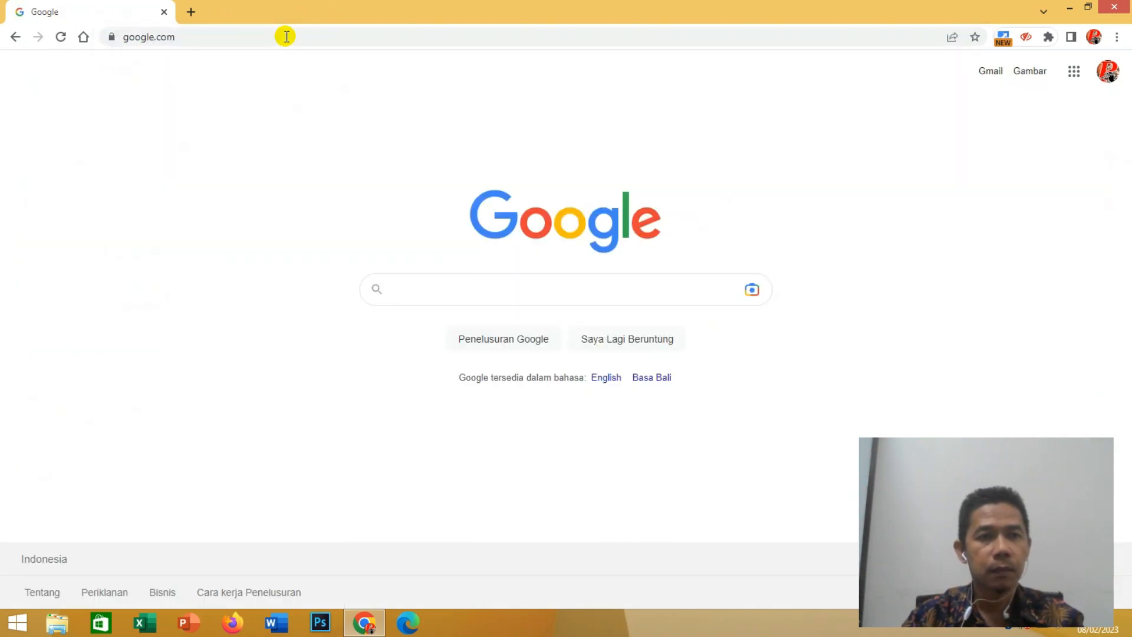
click(1074, 75)
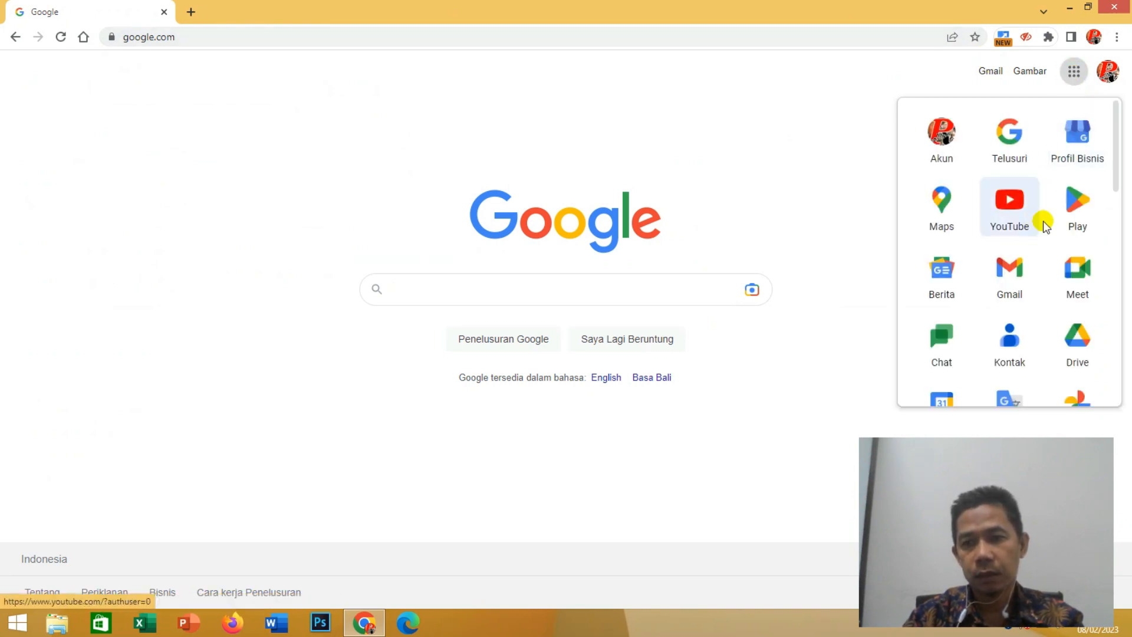
scroll(1077, 230, down, 2)
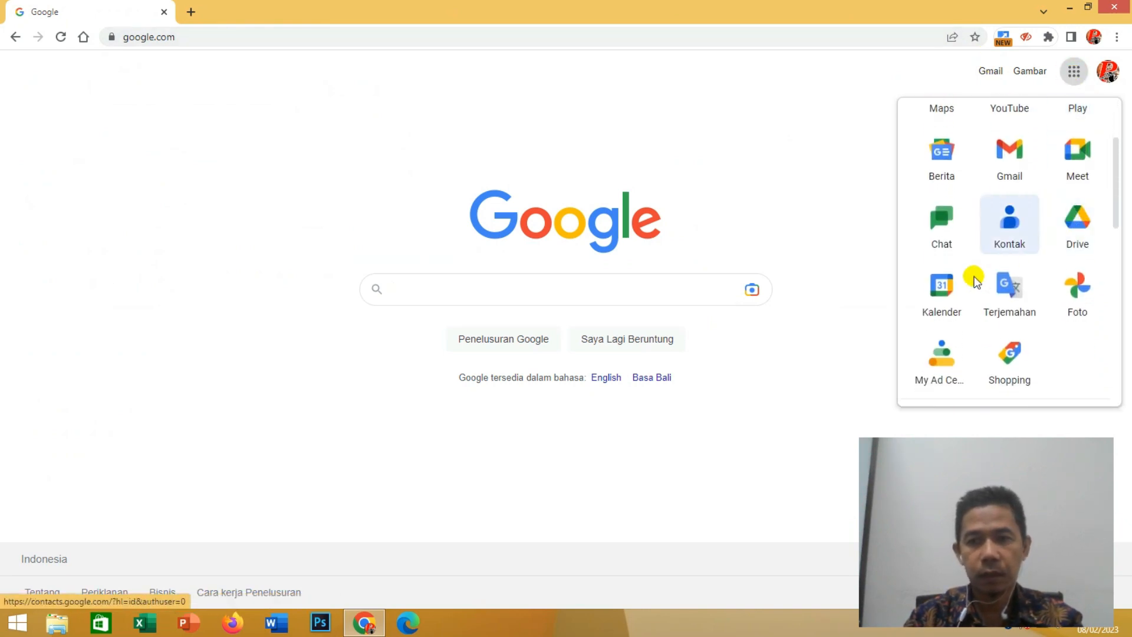
click(934, 301)
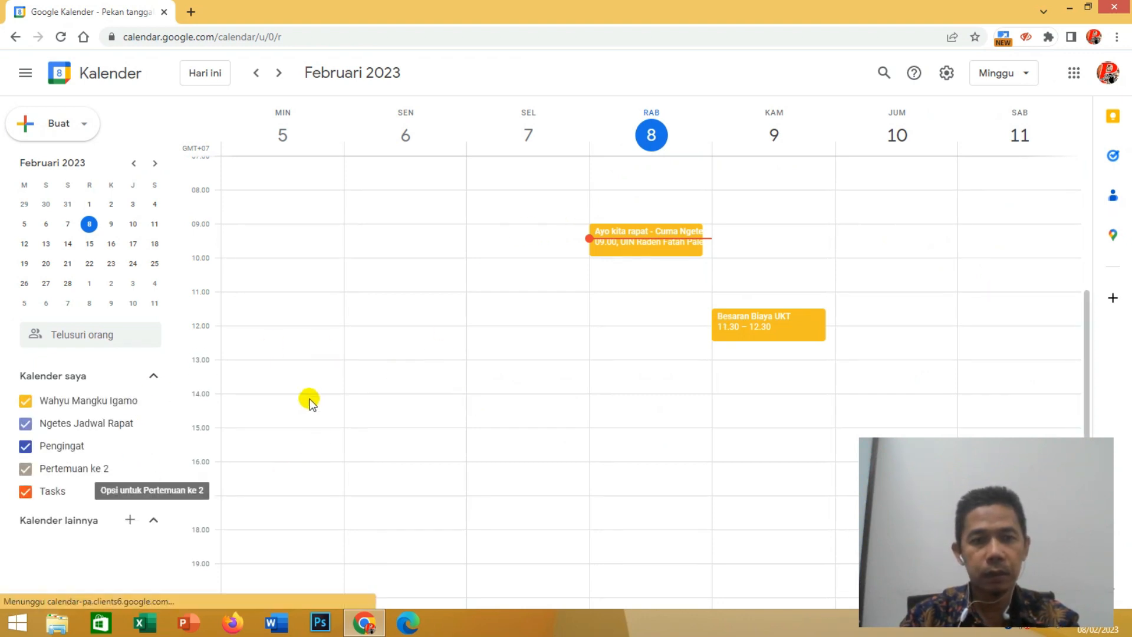
- Start a new calendar from the other calendars list and name it "Rapat Kerja 1"
scroll(310, 400, down, 2)
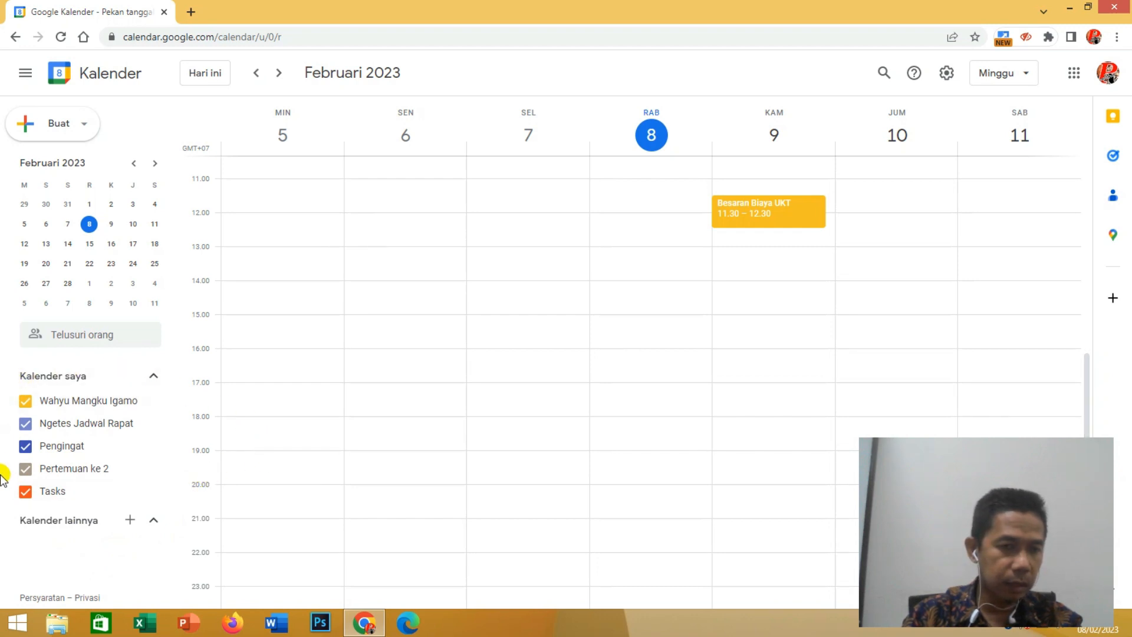
click(130, 522)
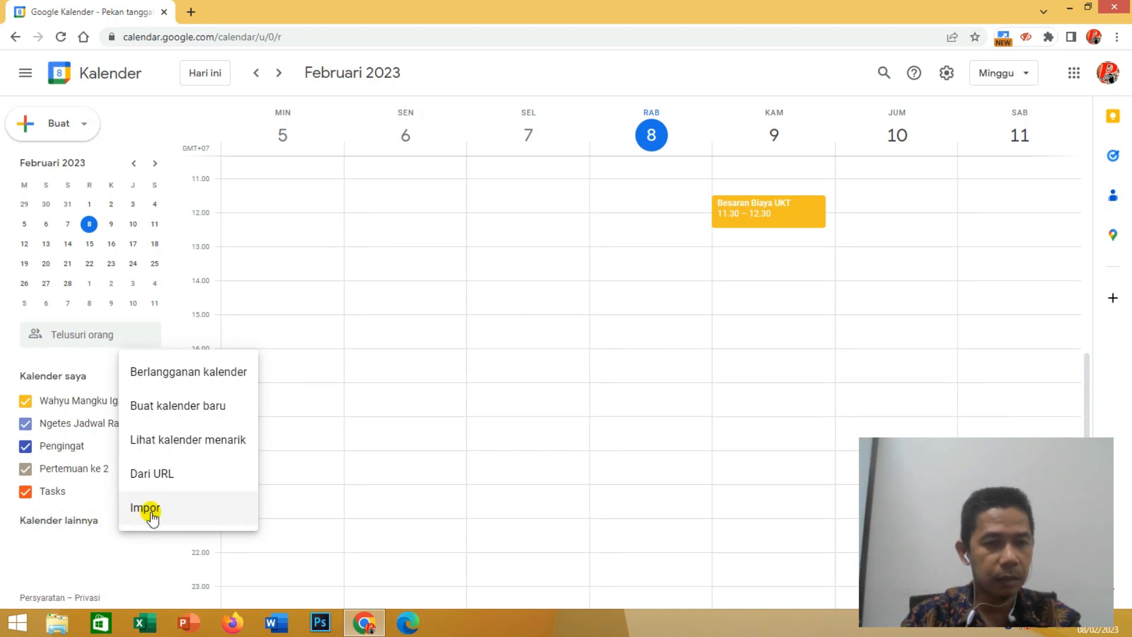
click(165, 411)
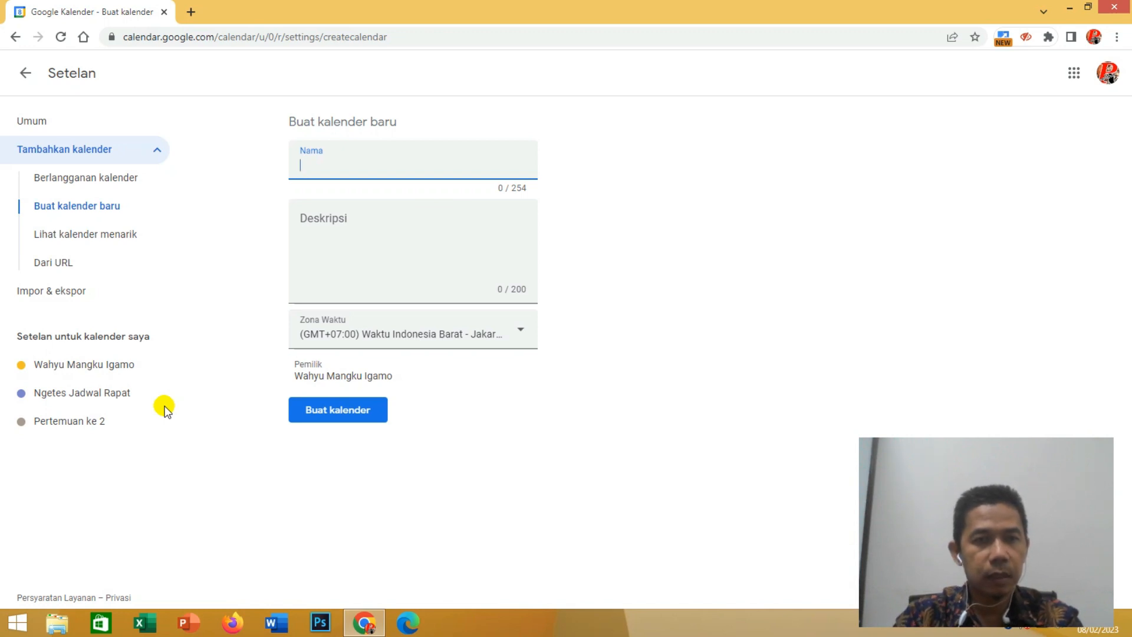
click(387, 173)
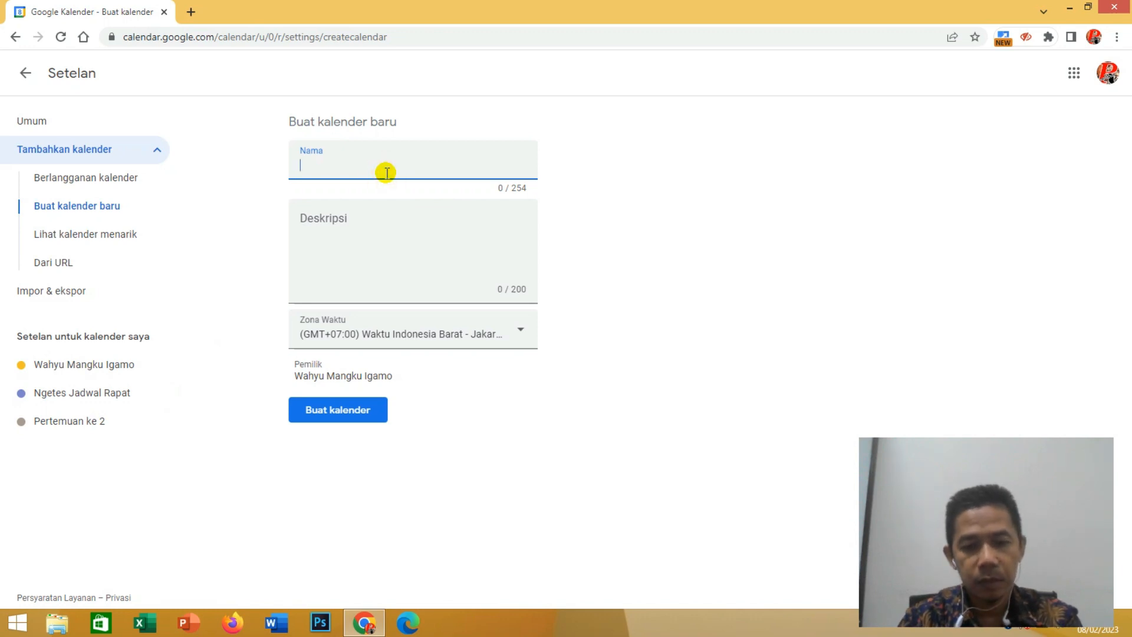
text(R)
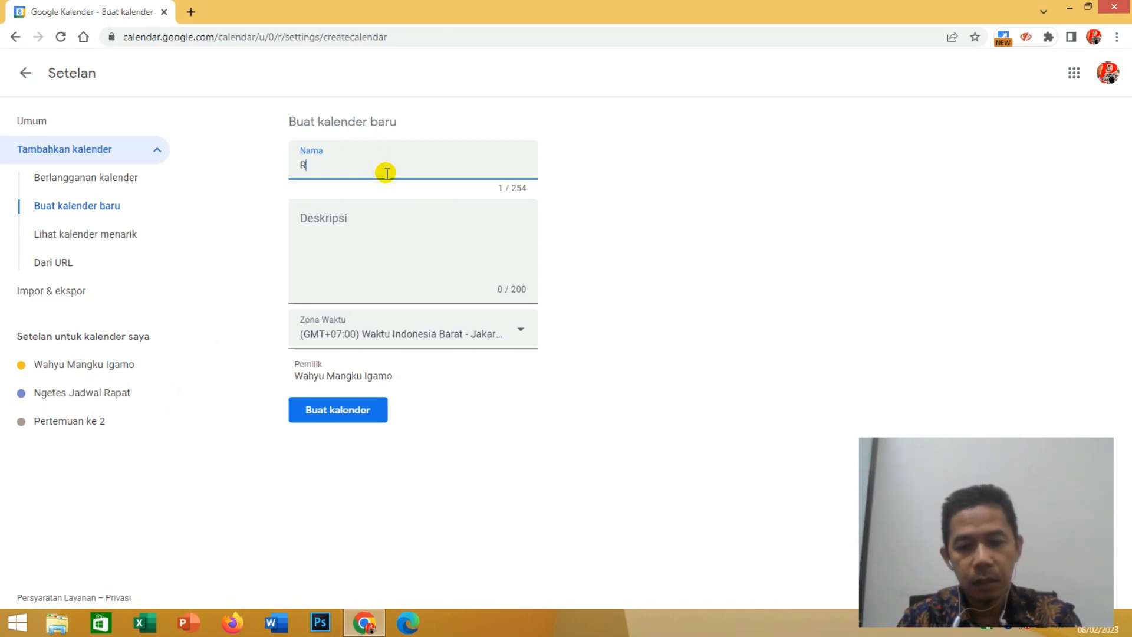
text(akap)
key(BackSpace)
key(BackSpace)
key(BackSpace)
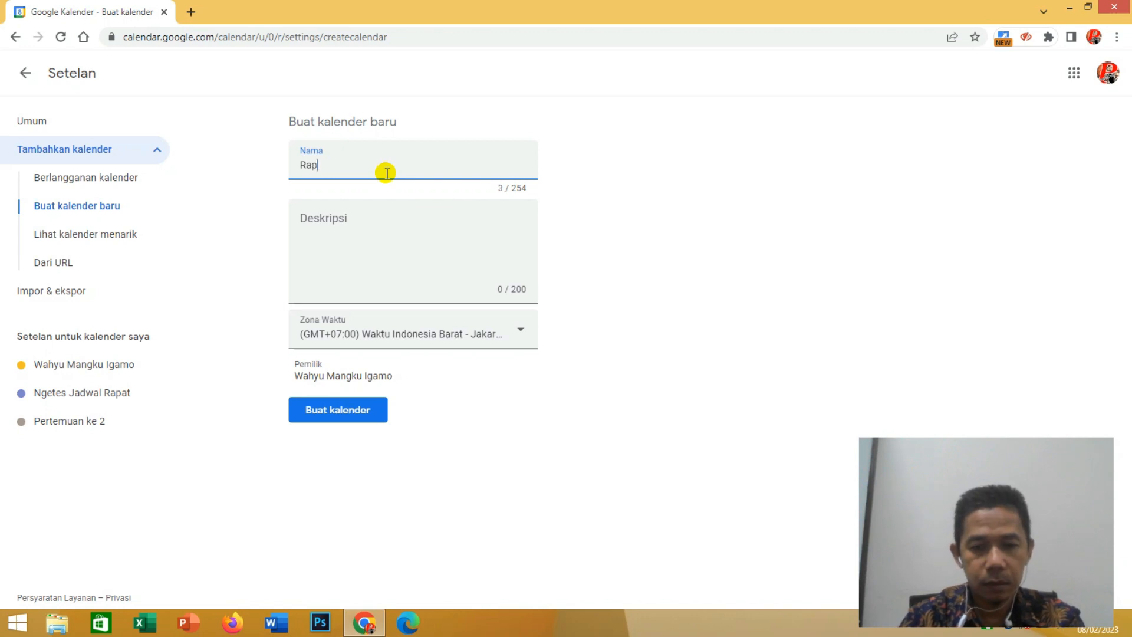
key(BackSpace)
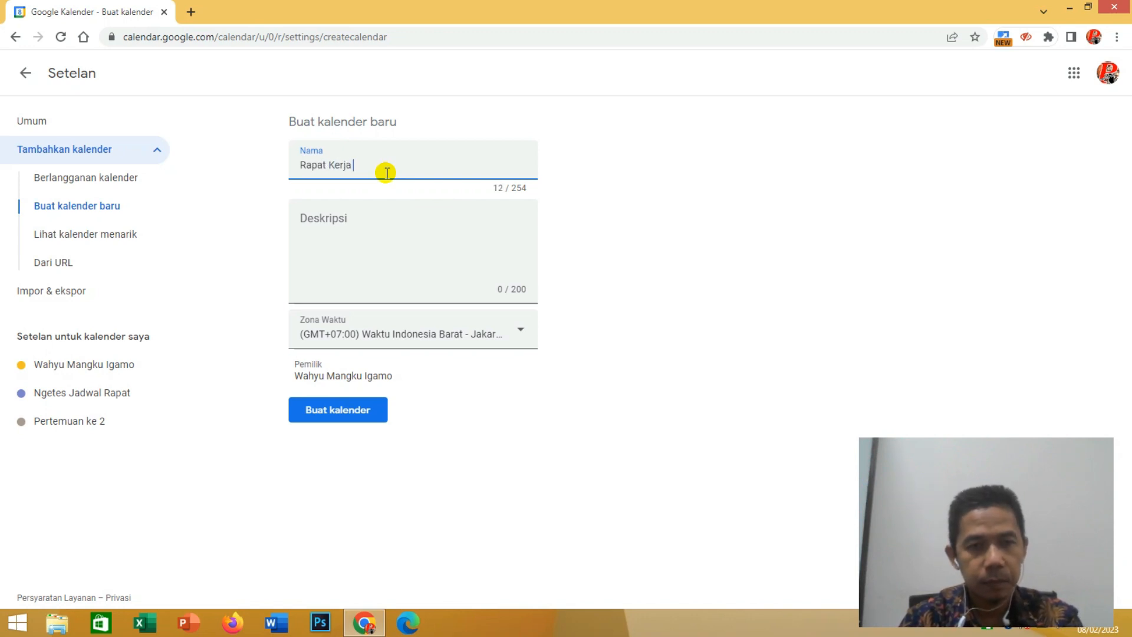
- Enter "Membahas biaya UKT smster ganjil" as the new calendar's description
click(345, 256)
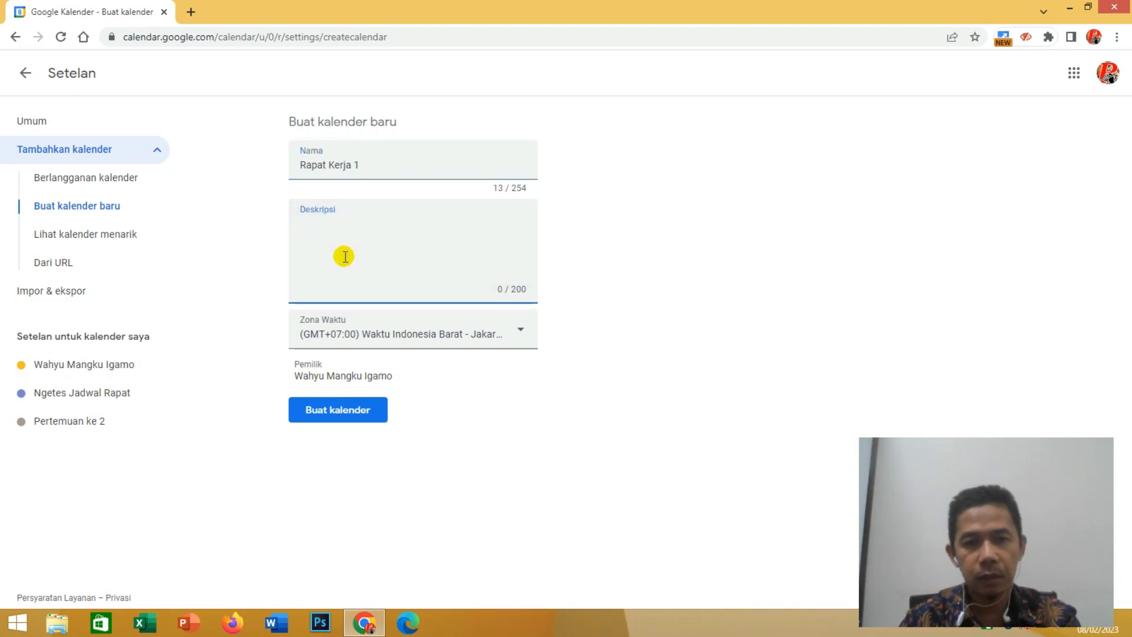
text(Membahas)
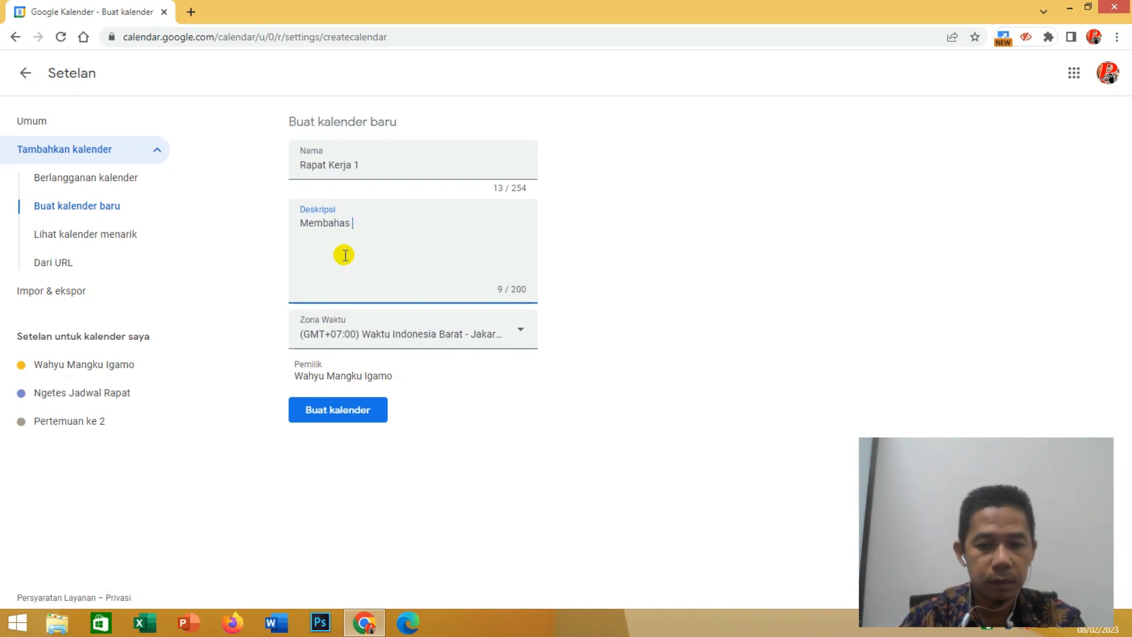
text( biay)
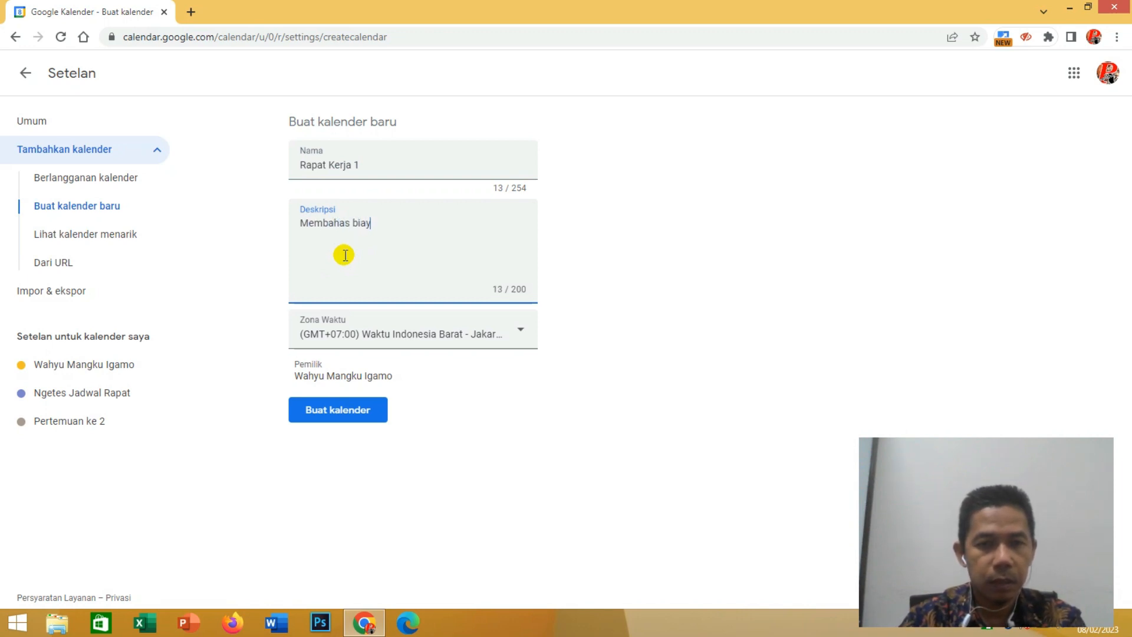
text(a UKT)
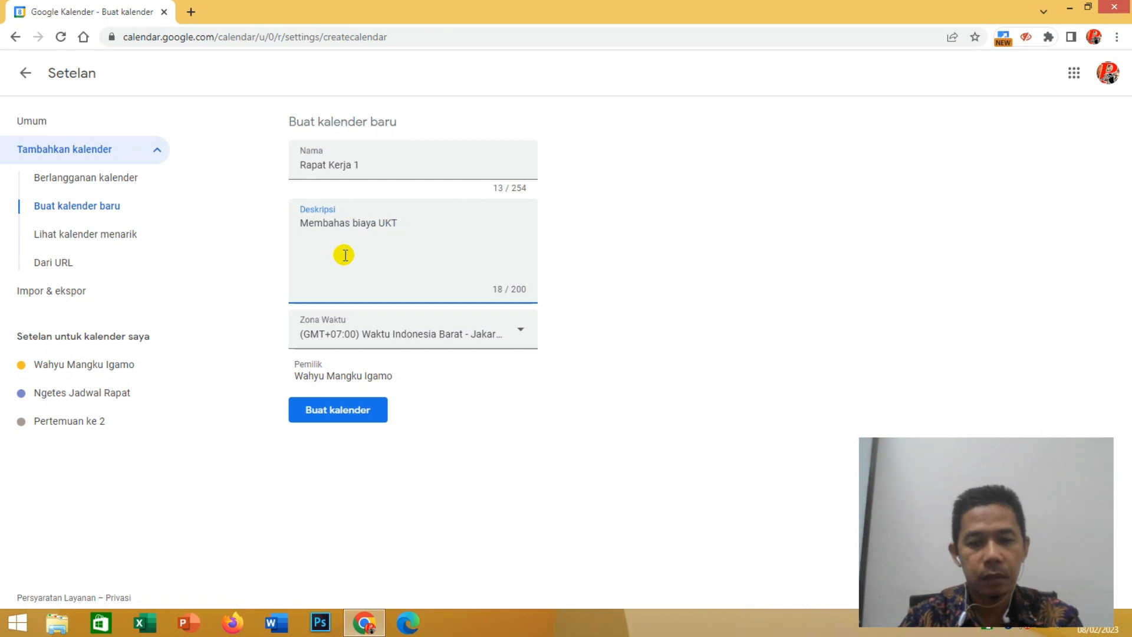
text( smster )
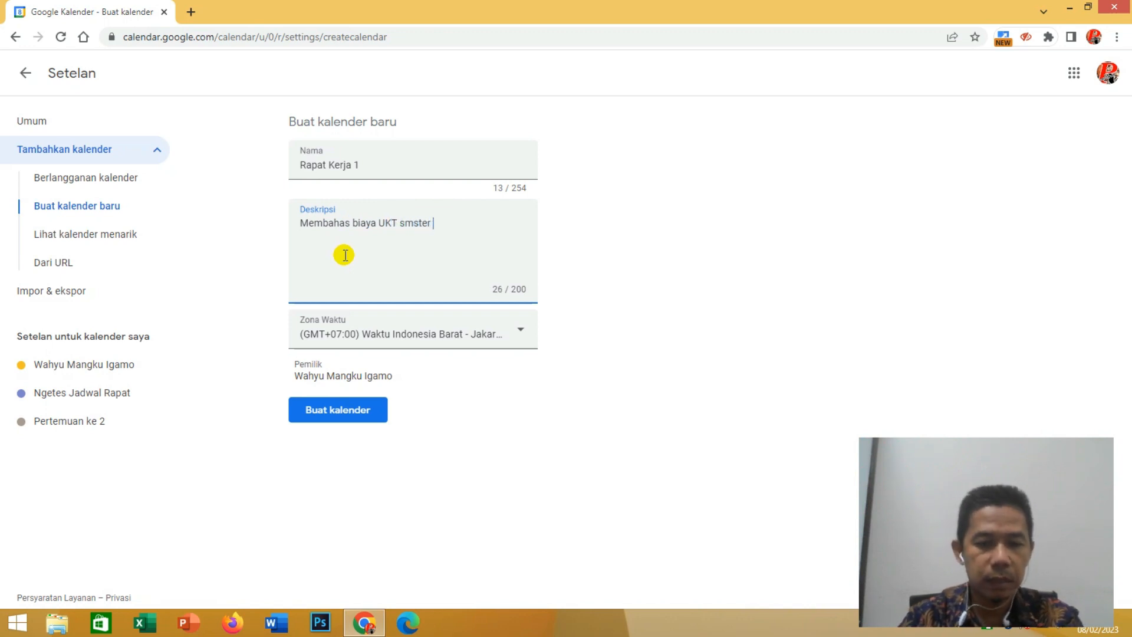
text(ganjil)
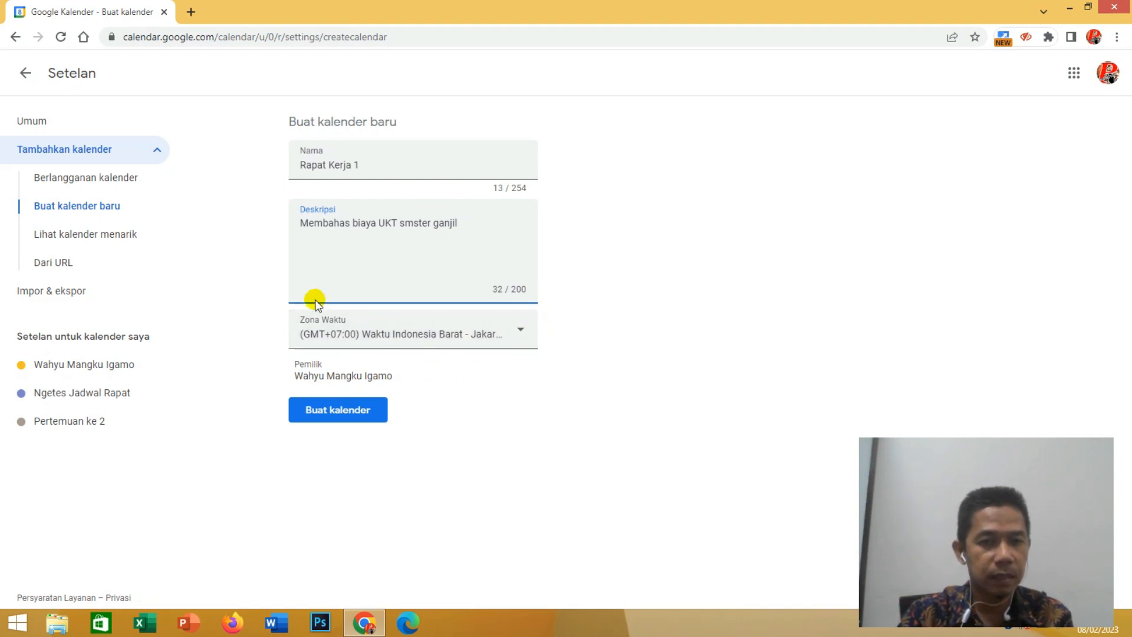
- Create the Rapat Kerja 1 calendar and return from the settings to the weekly calendar view
click(323, 417)
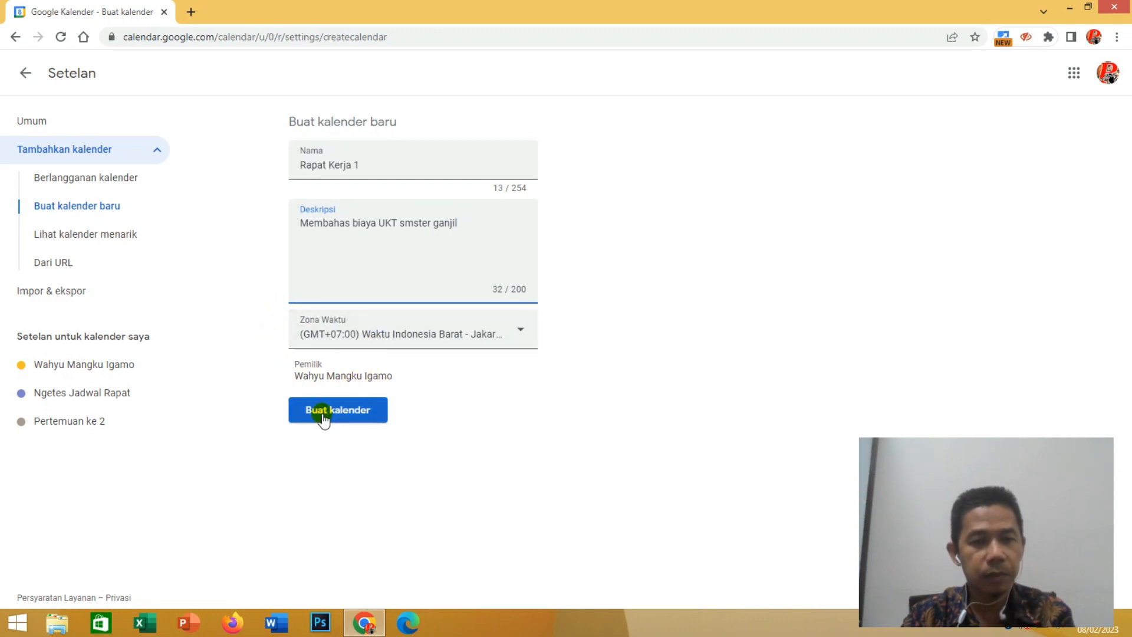
click(324, 417)
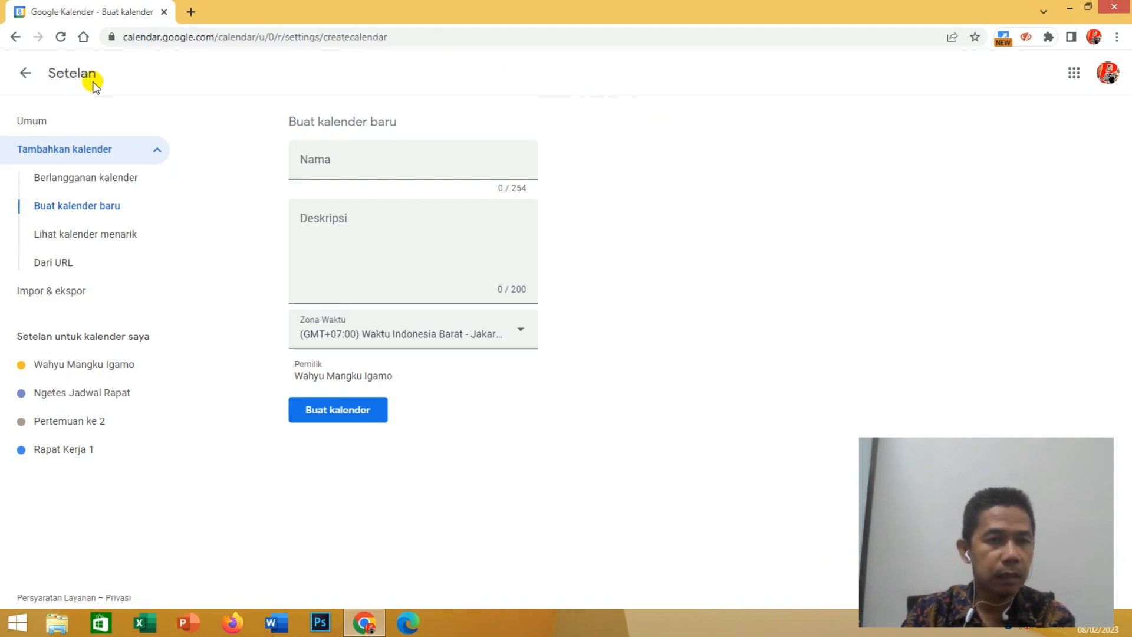
click(25, 75)
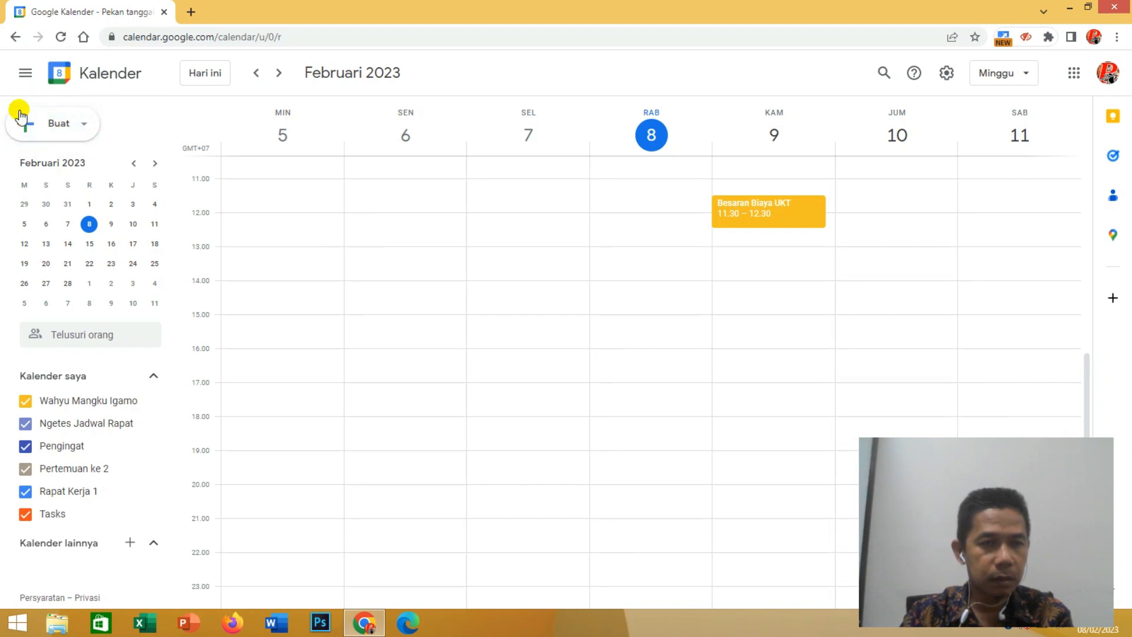
- Start a new event (Acara) and title it "Rapat Wali Siswa Smstr Ganjil"
click(85, 125)
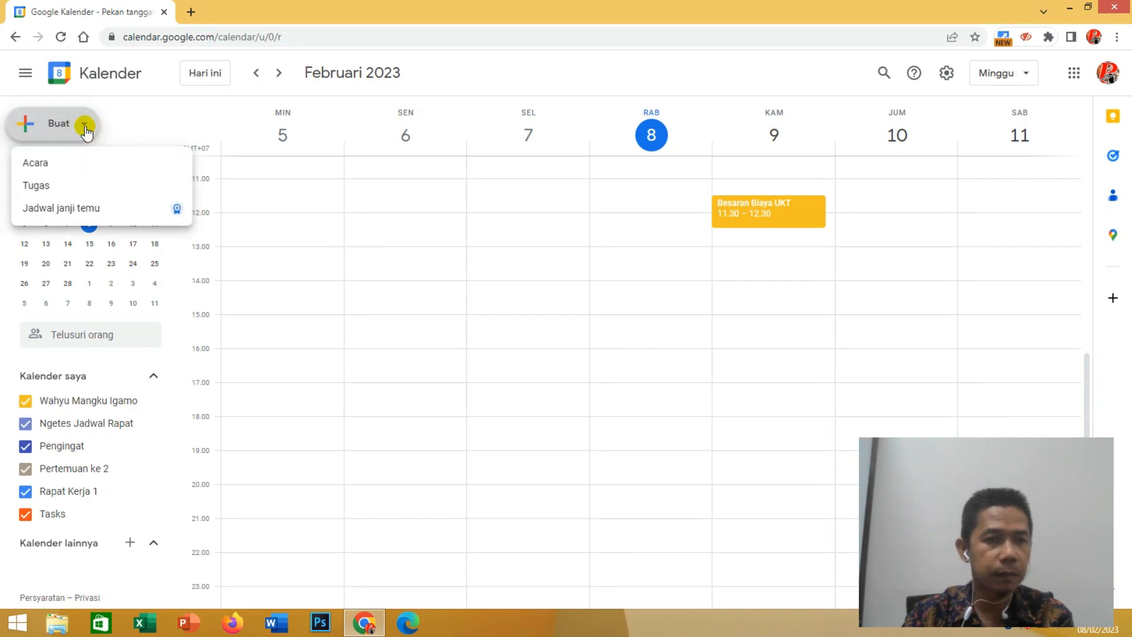
click(46, 169)
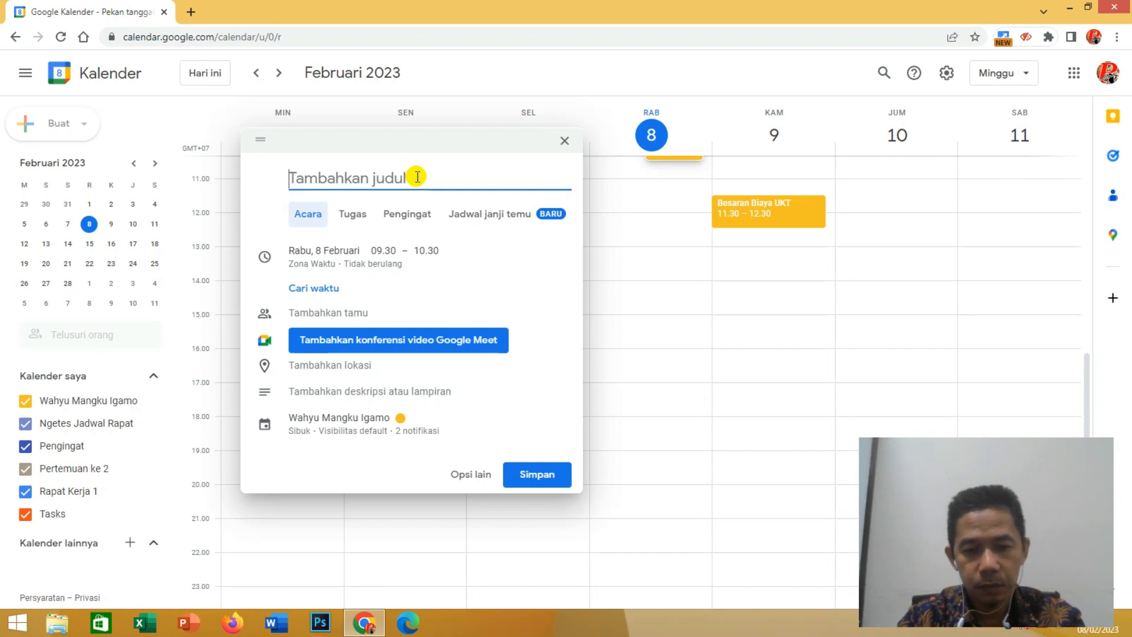
text(UKT)
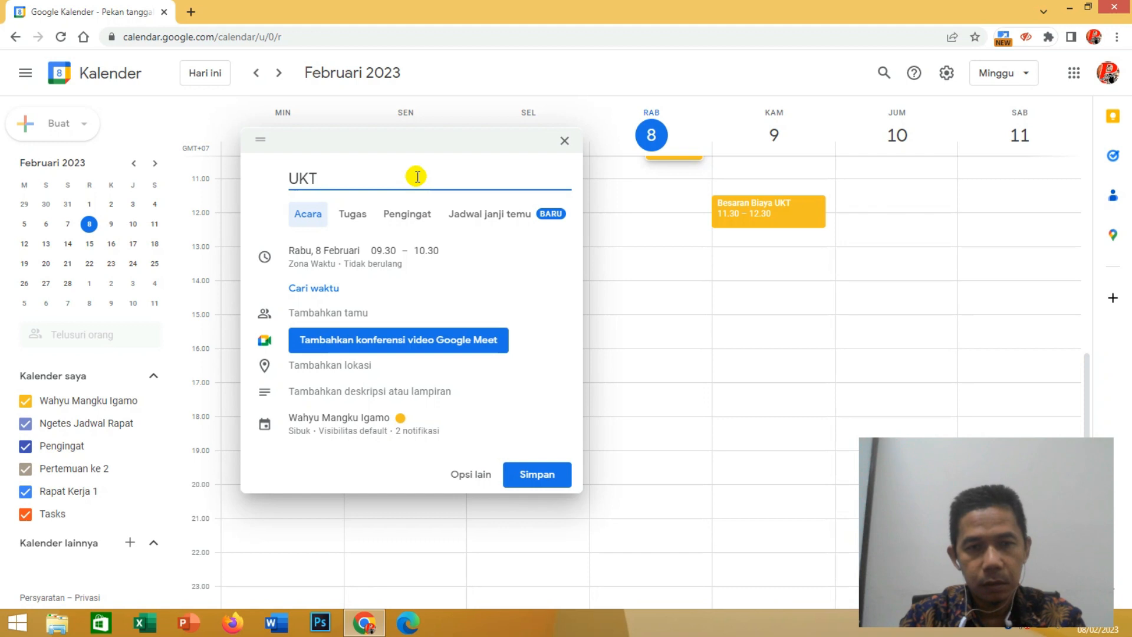
key(BackSpace)
key(BackSpace)
key(BackSpace)
text(R)
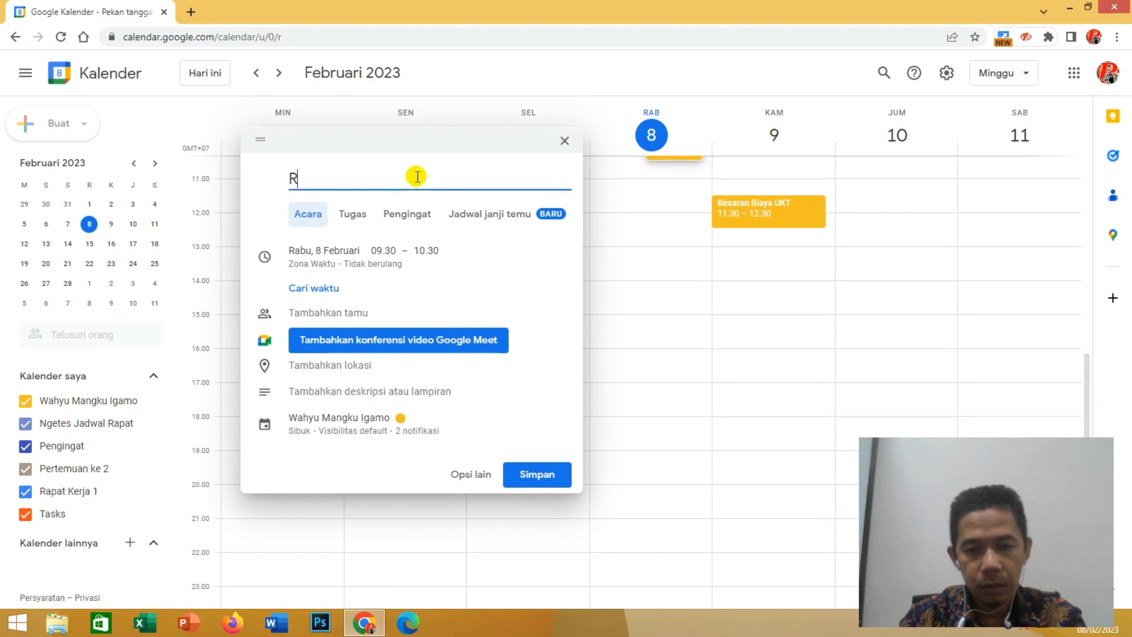
text(apat Wal)
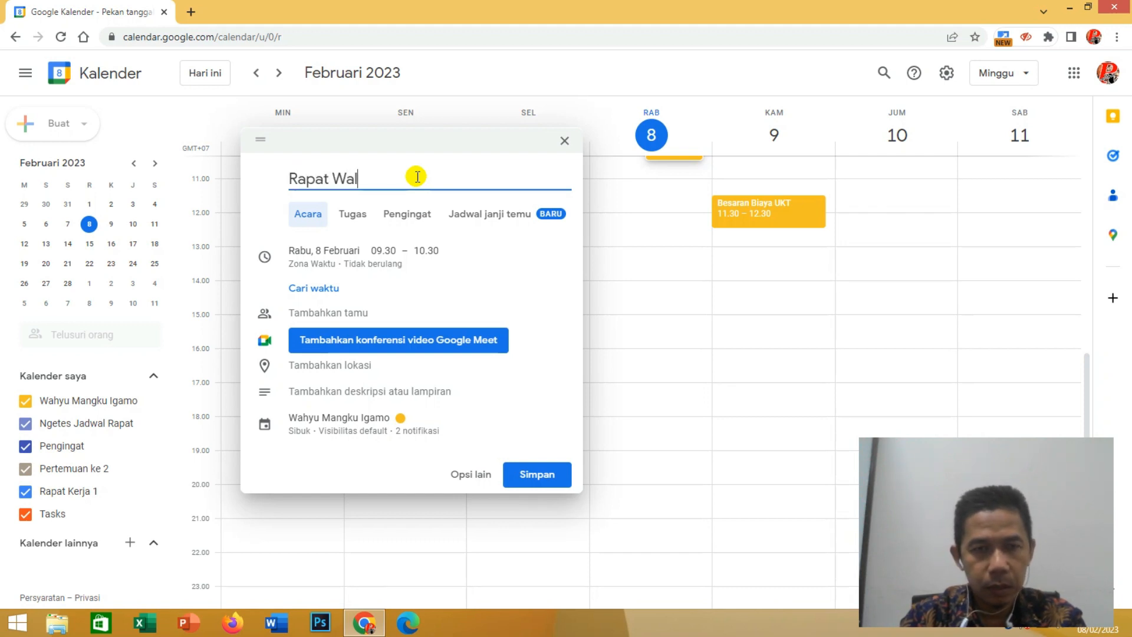
text(i Siswa)
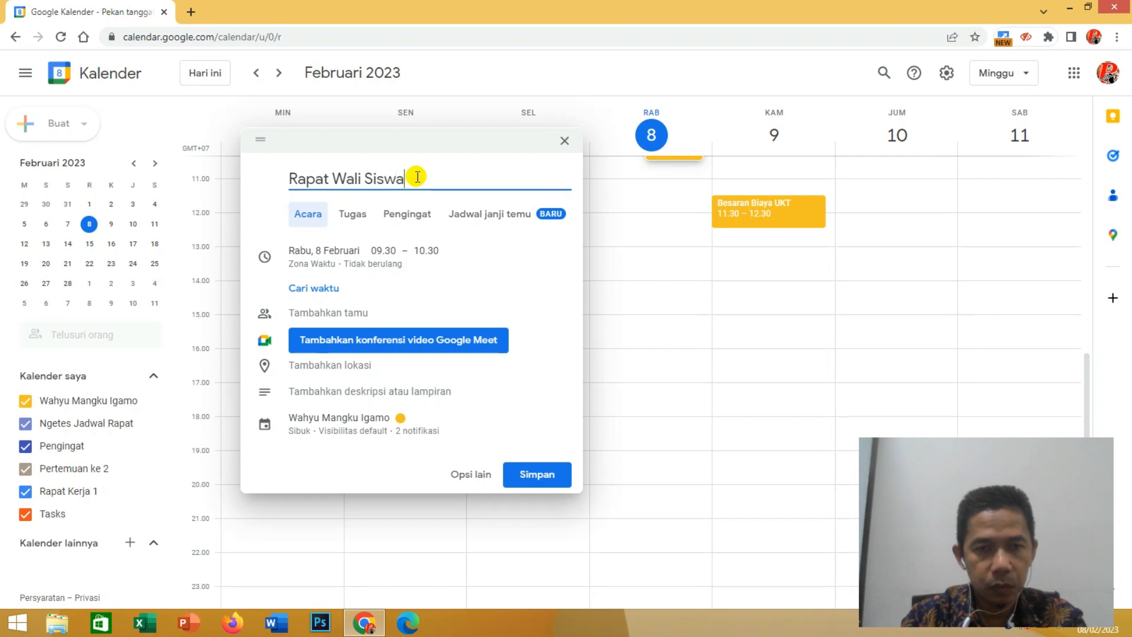
text( Sms)
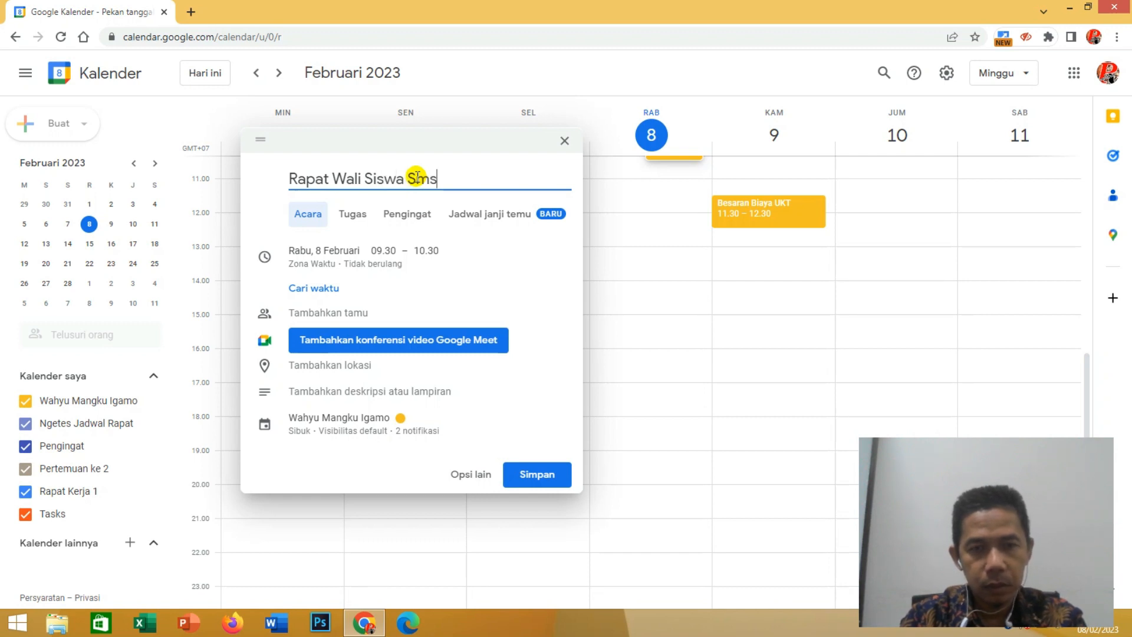
text(tr Ganjil)
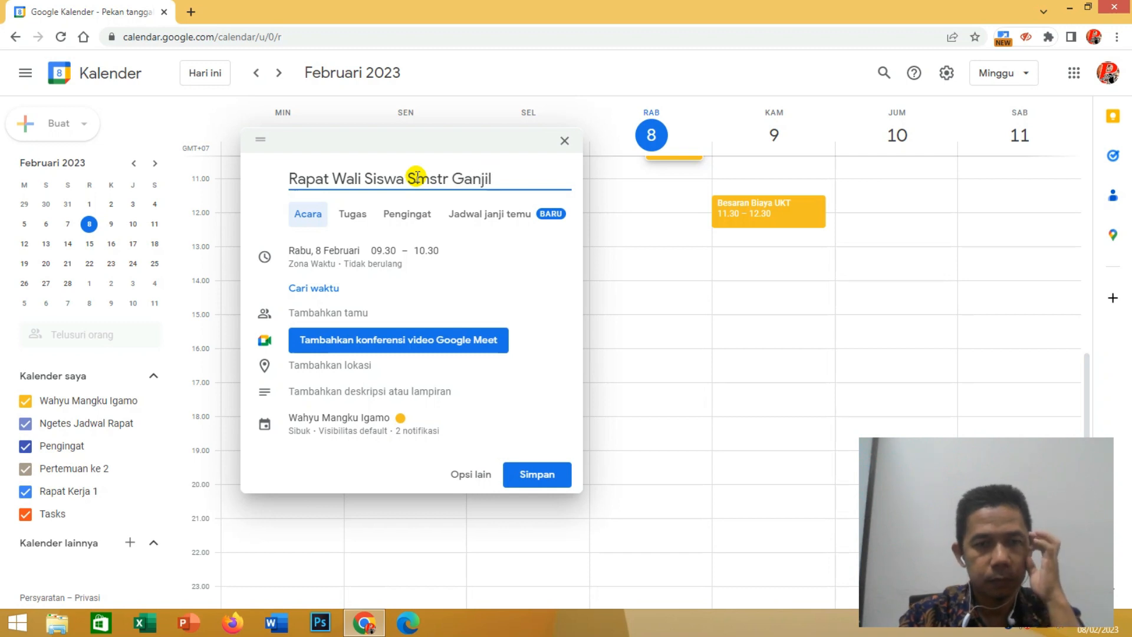
- Set the event's date to Monday, 13 February 2023 and open its find-a-time (Cari waktu) view
click(301, 252)
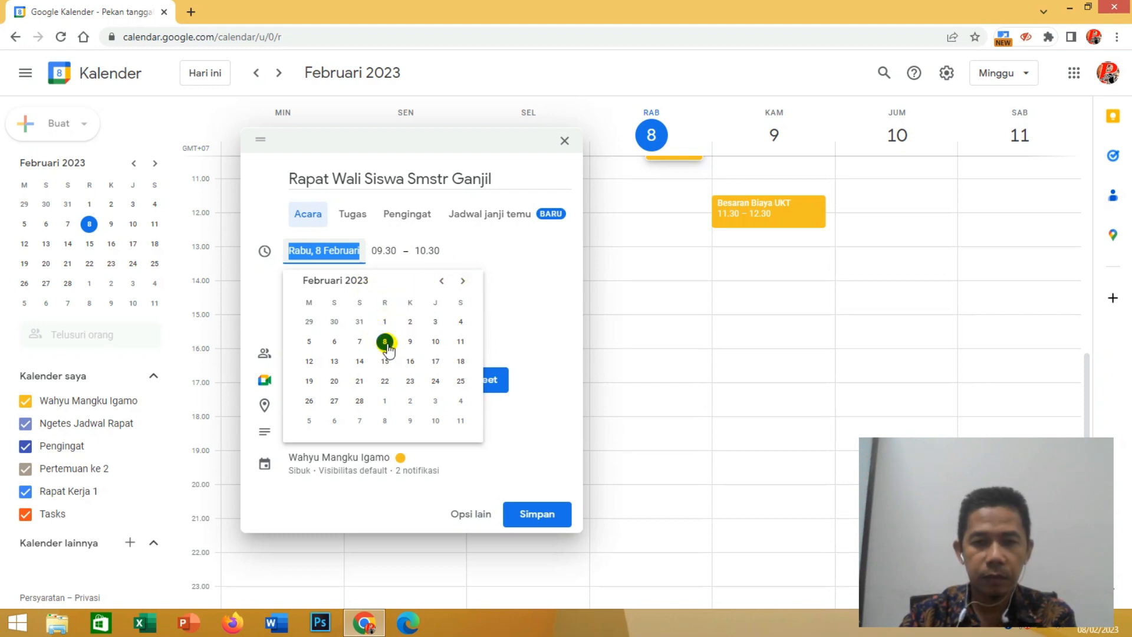
click(335, 364)
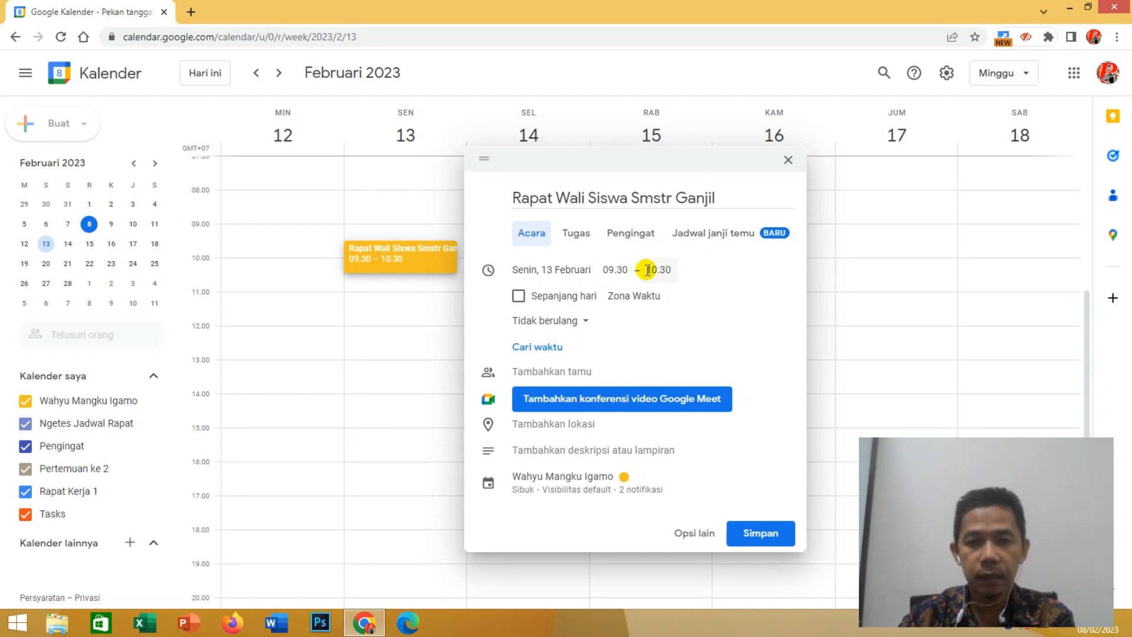
click(546, 348)
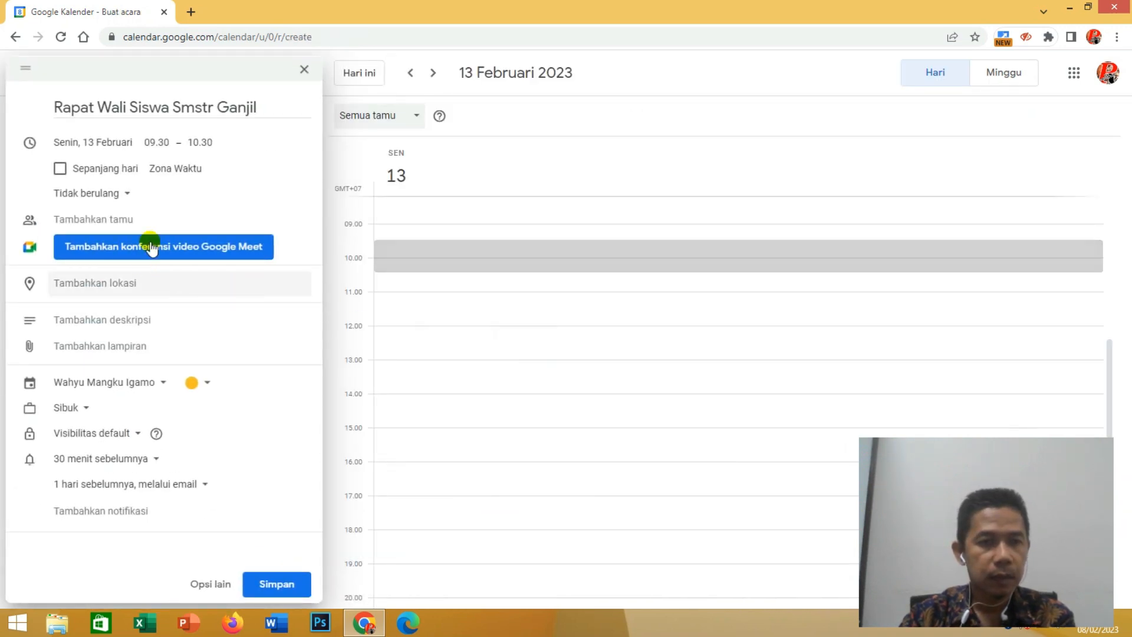
- Try the 00.30–01.30 and 06.00–07.00 slots for the event in the 13 February day schedule
scroll(457, 299, up, 5)
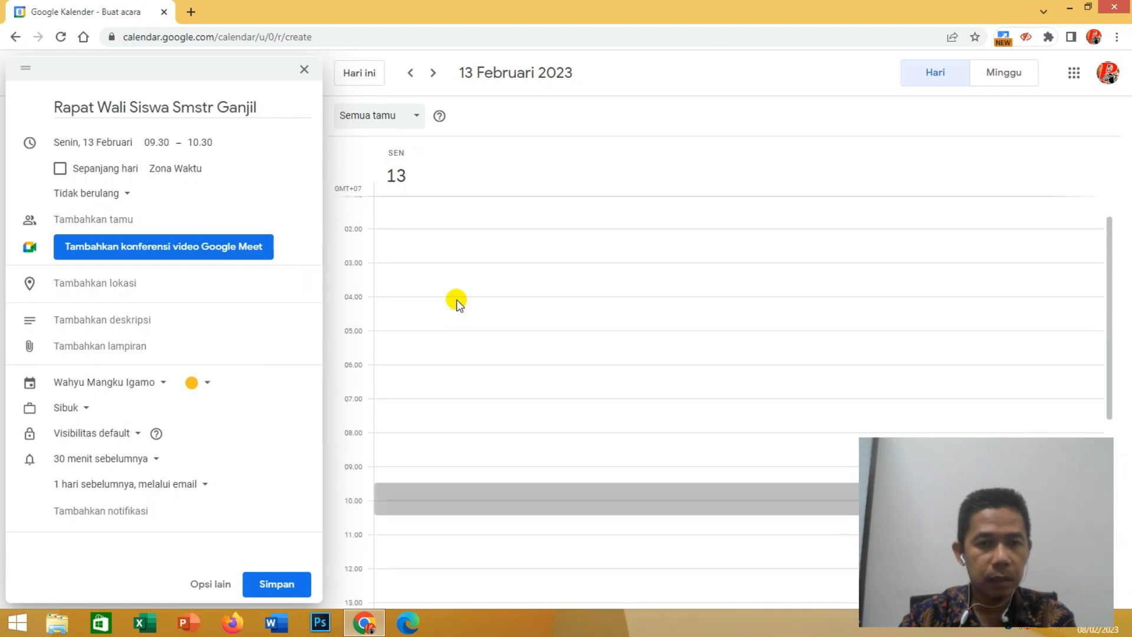
scroll(456, 300, down, 7)
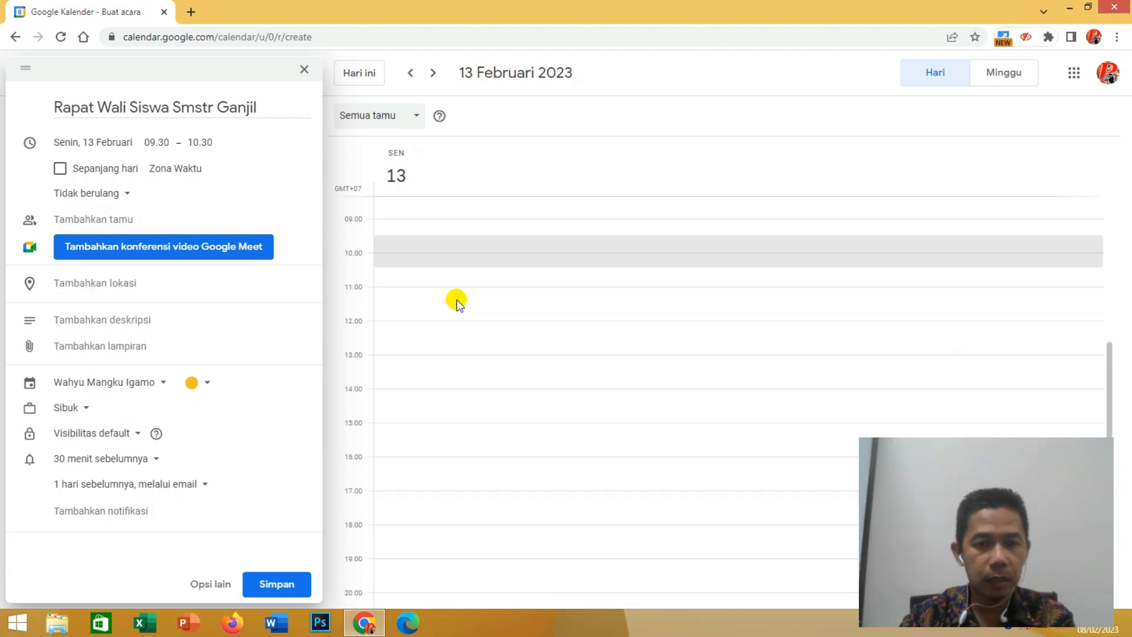
scroll(456, 300, up, 7)
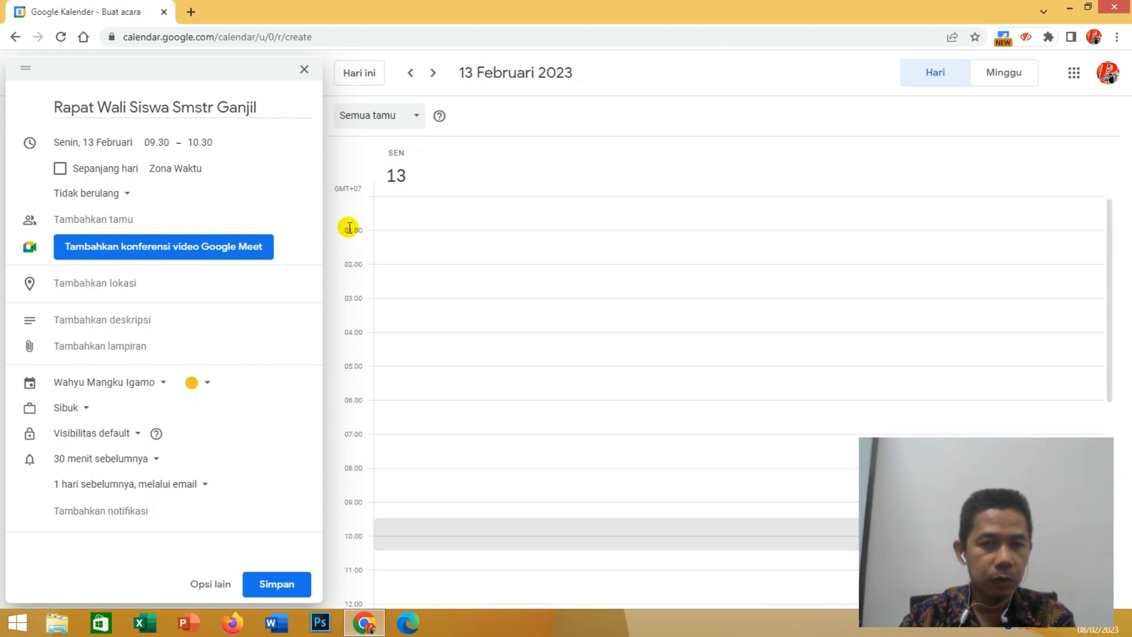
drag(347, 230, 439, 227)
click(439, 227)
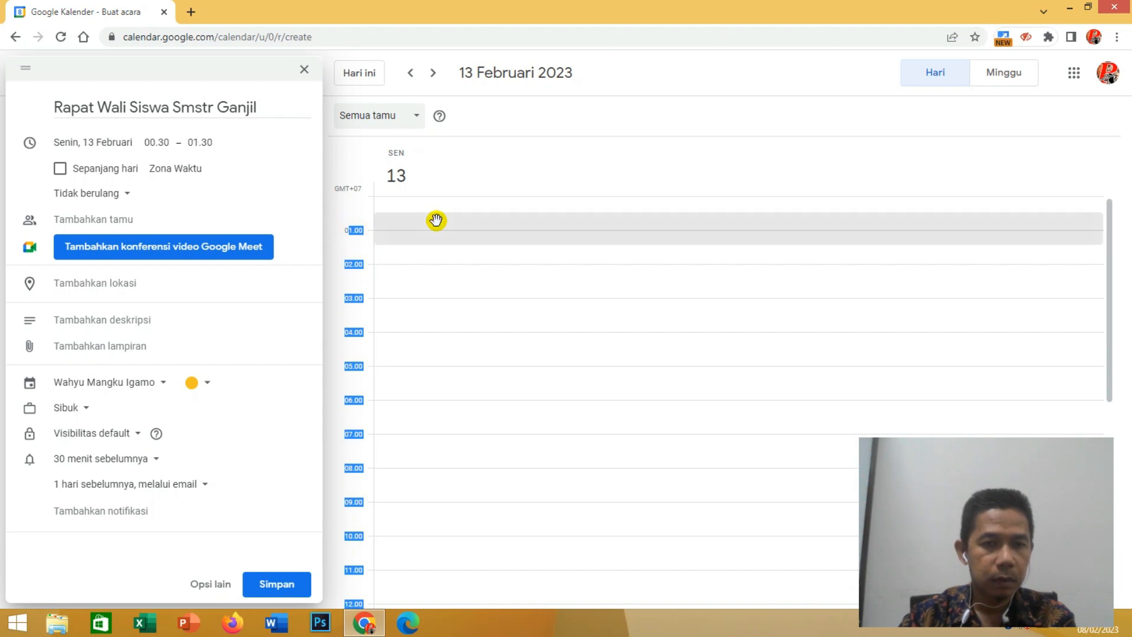
click(404, 407)
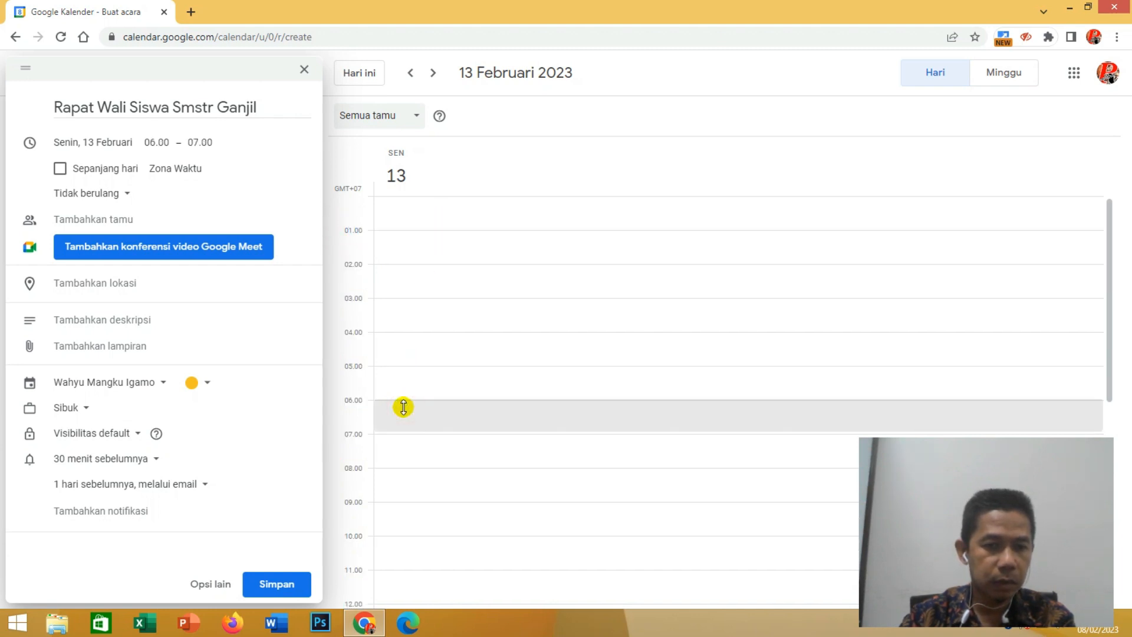
- Move the event to the 14.00–15.00 slot in the 13 February day schedule
scroll(403, 406, down, 4)
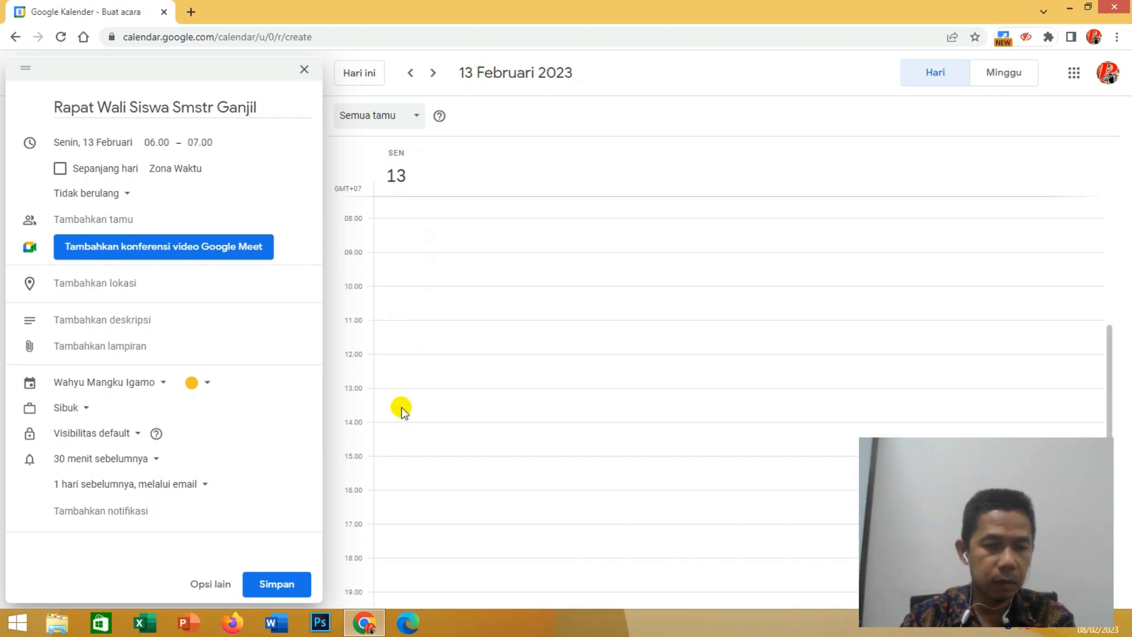
click(352, 389)
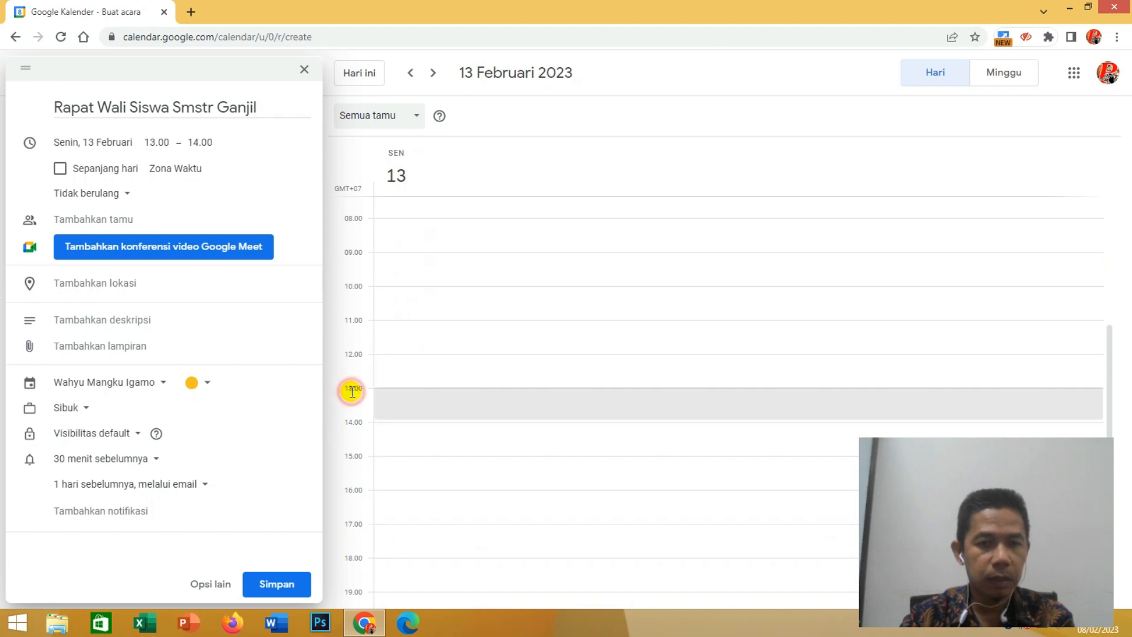
click(354, 423)
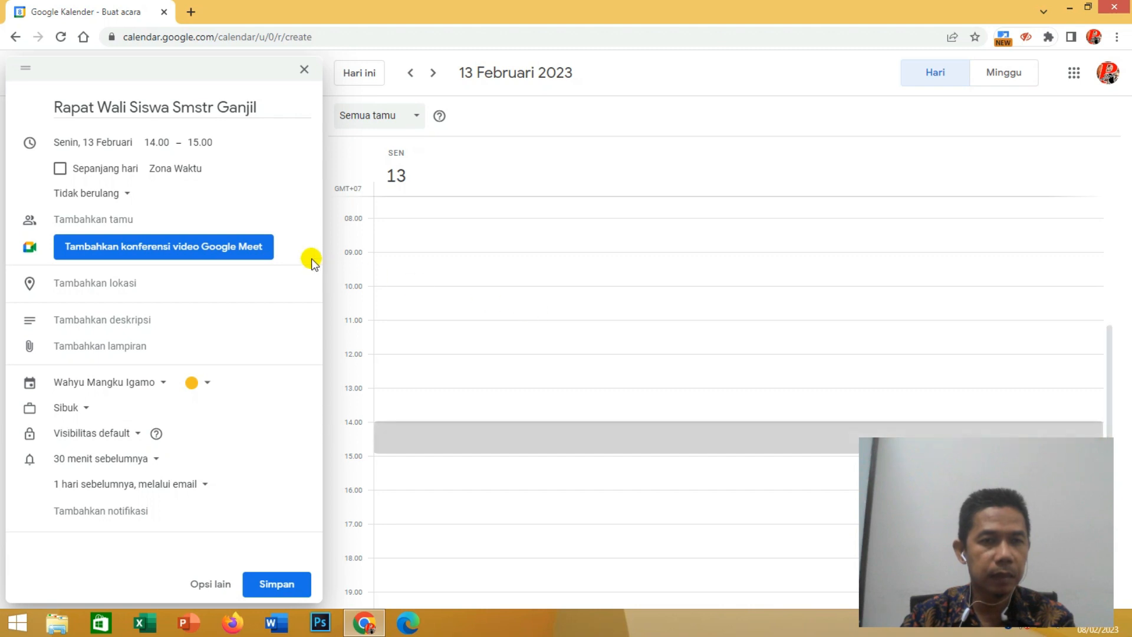
click(156, 144)
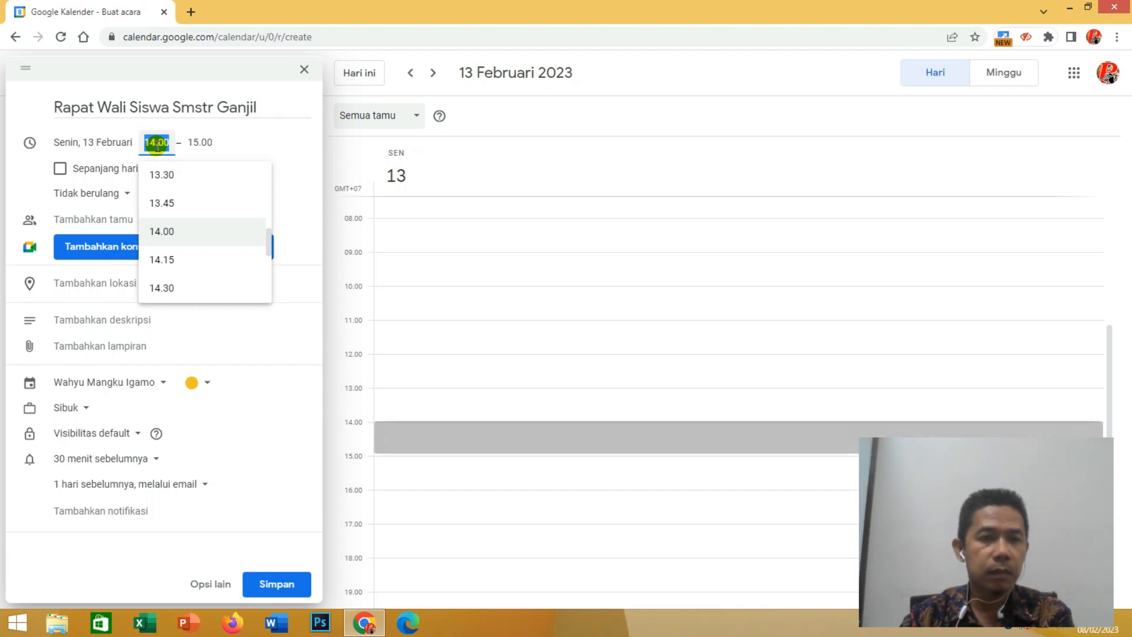
click(156, 146)
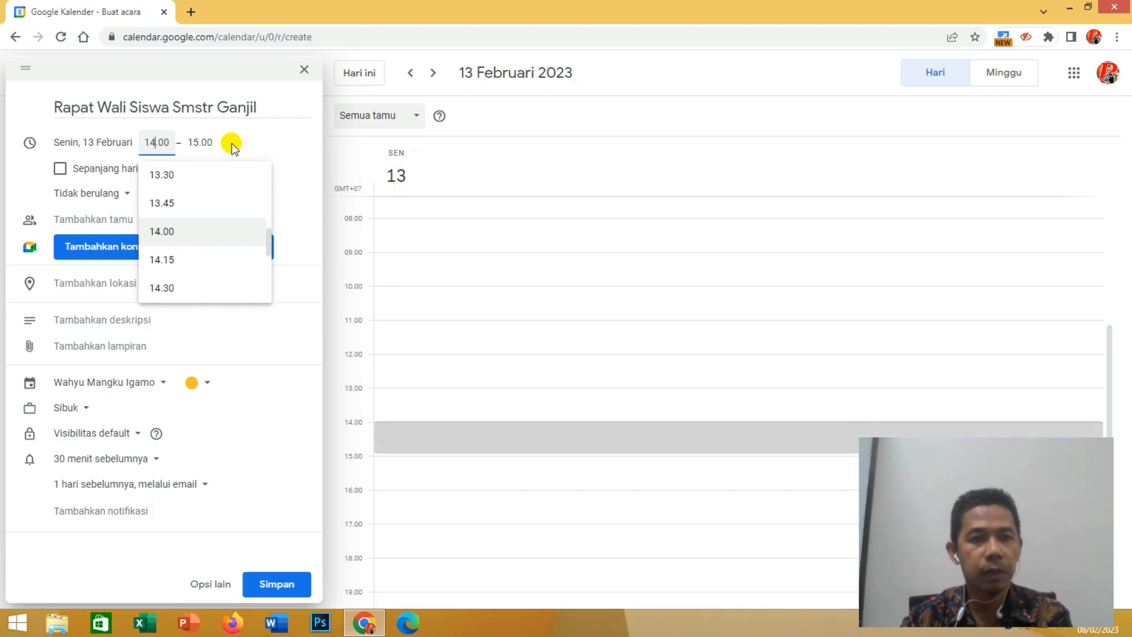
click(279, 138)
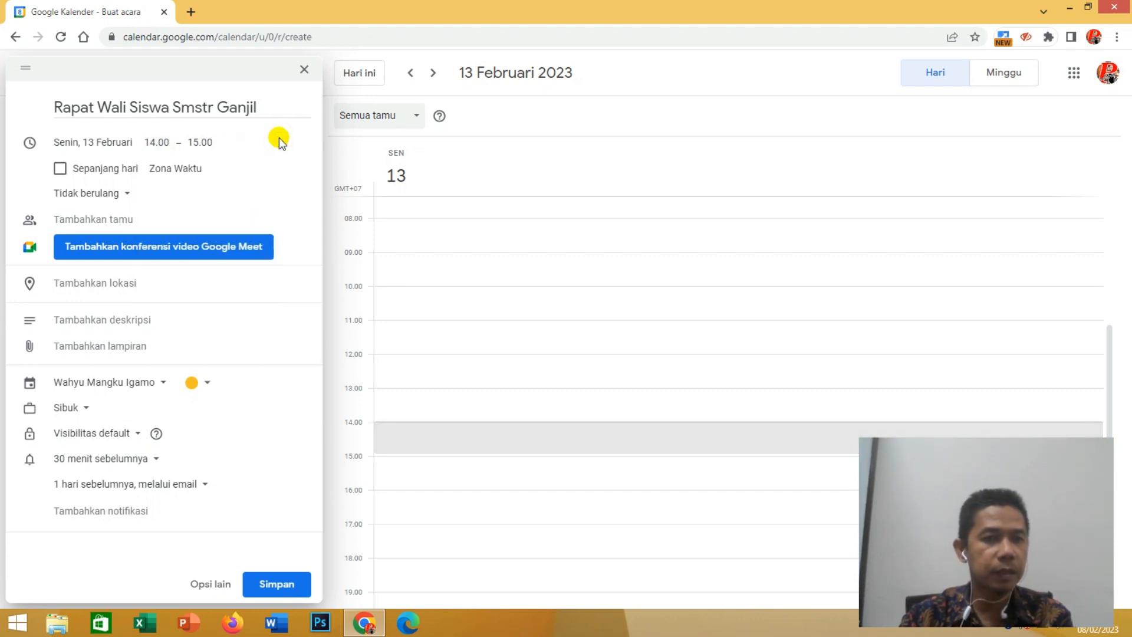
click(153, 144)
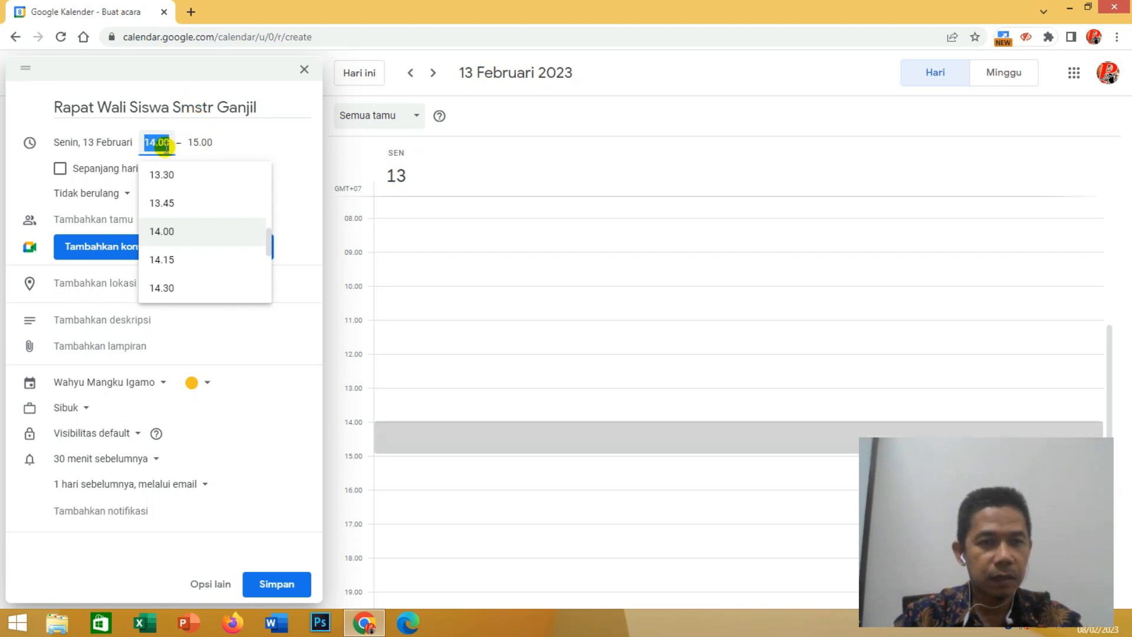
click(158, 146)
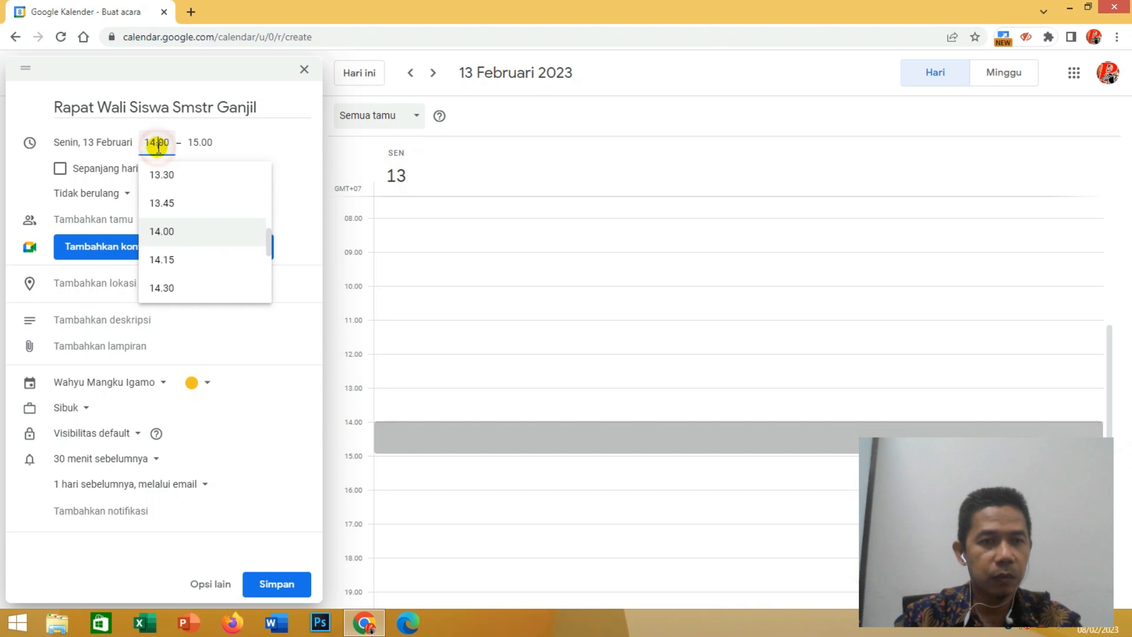
- Set the end time of the 13 February event to 16.00 (2 jam)
click(193, 142)
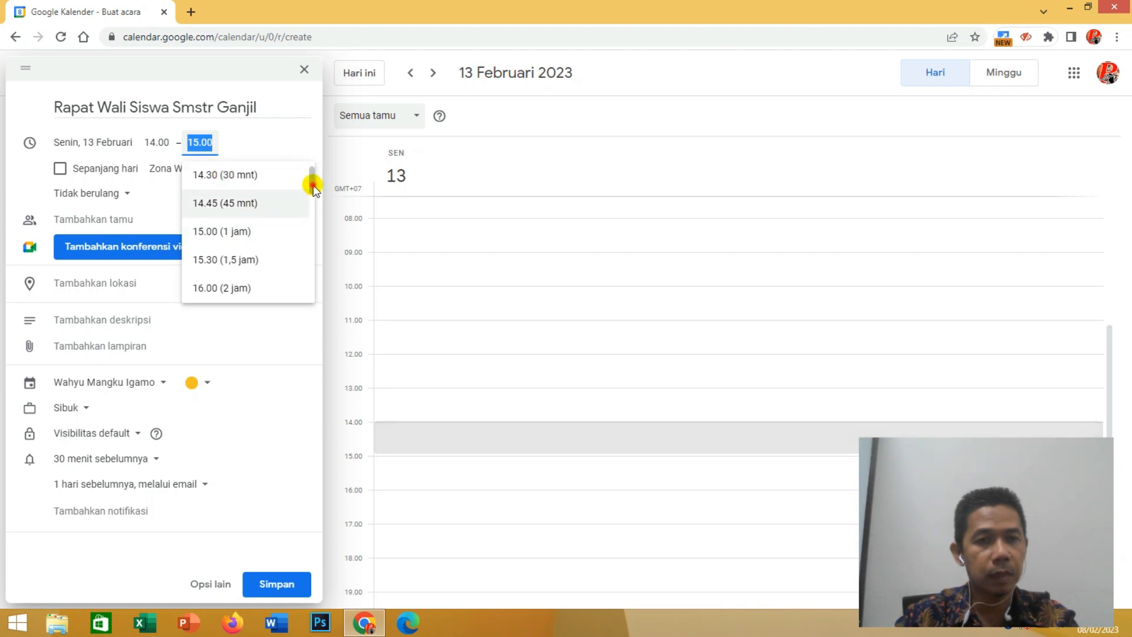
scroll(312, 181, down, 1)
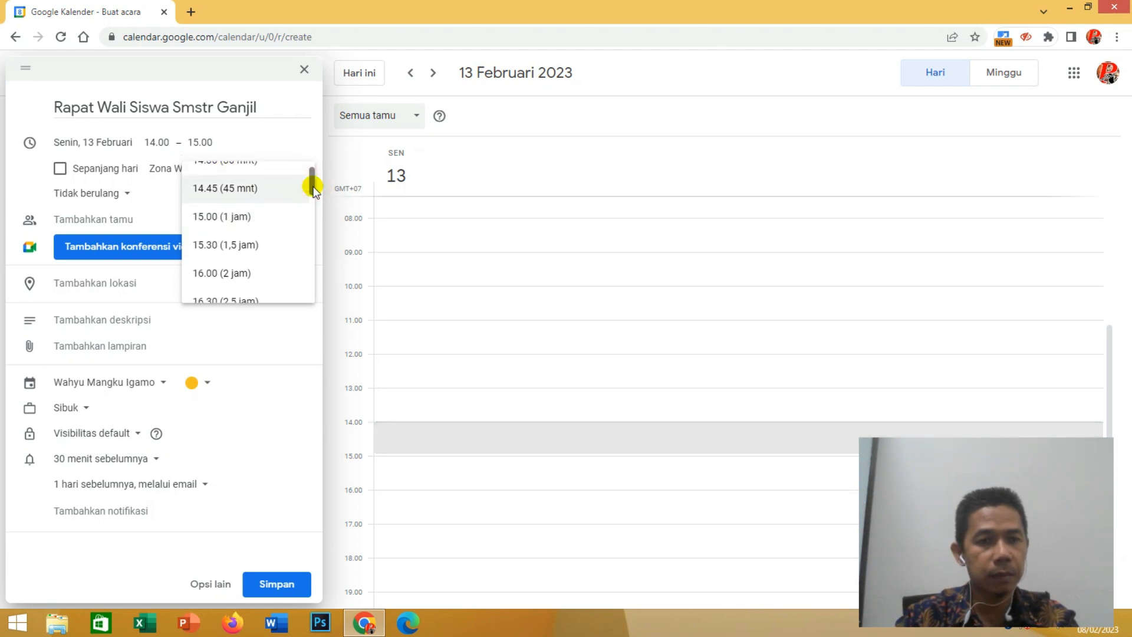
click(206, 273)
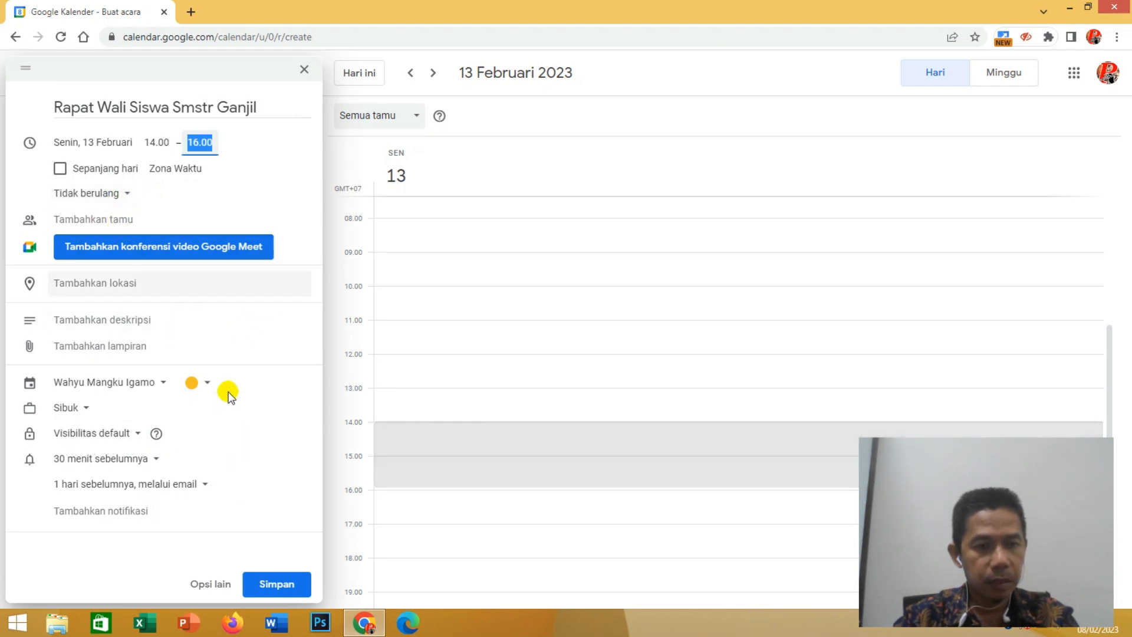
- Open the event's full details (Opsi lain) and add a Google Meet video conference
click(210, 585)
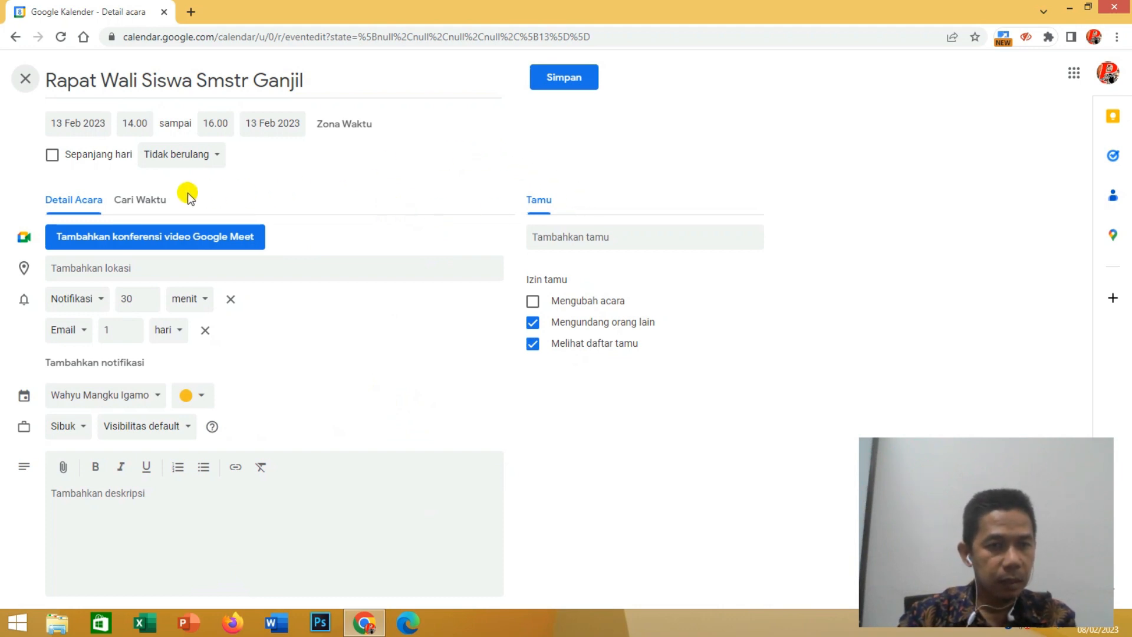
click(125, 243)
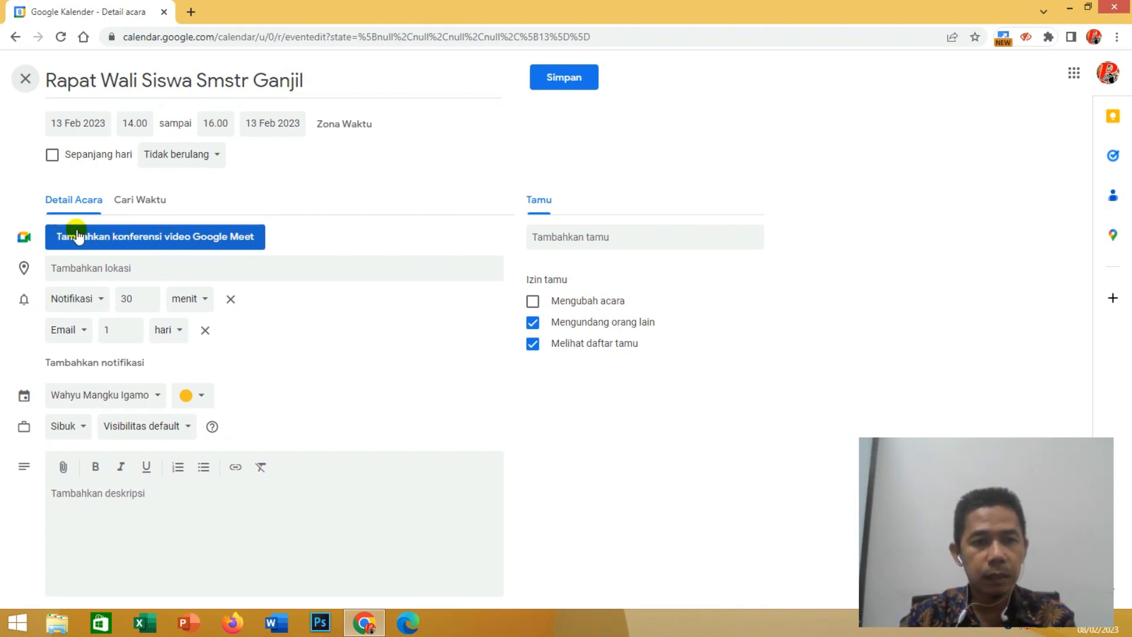
click(164, 238)
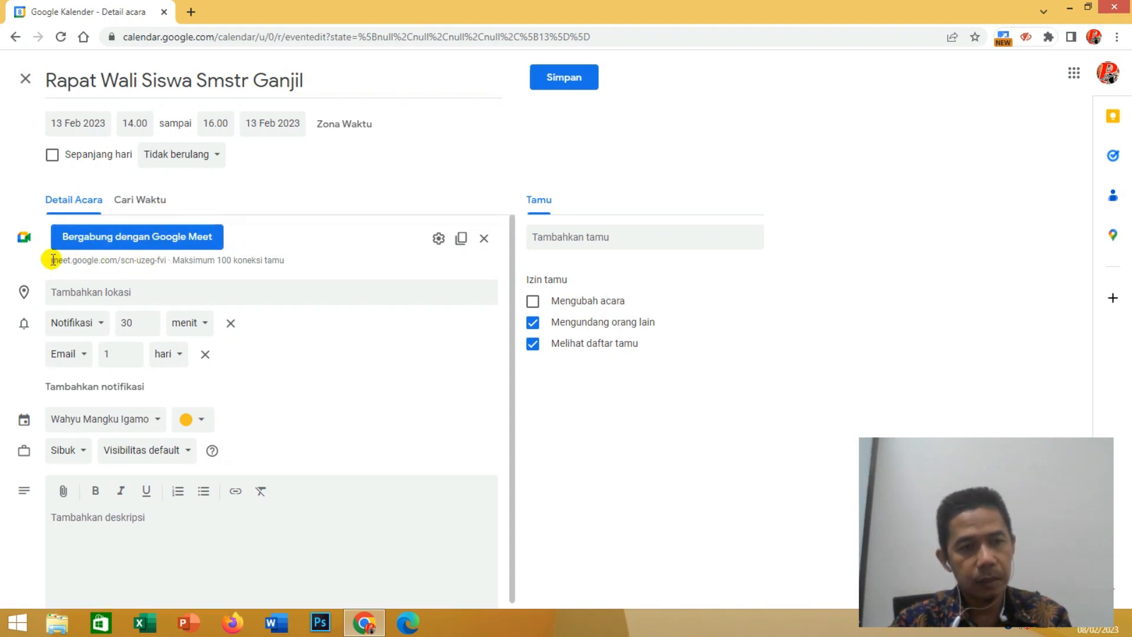
drag(54, 261, 170, 264)
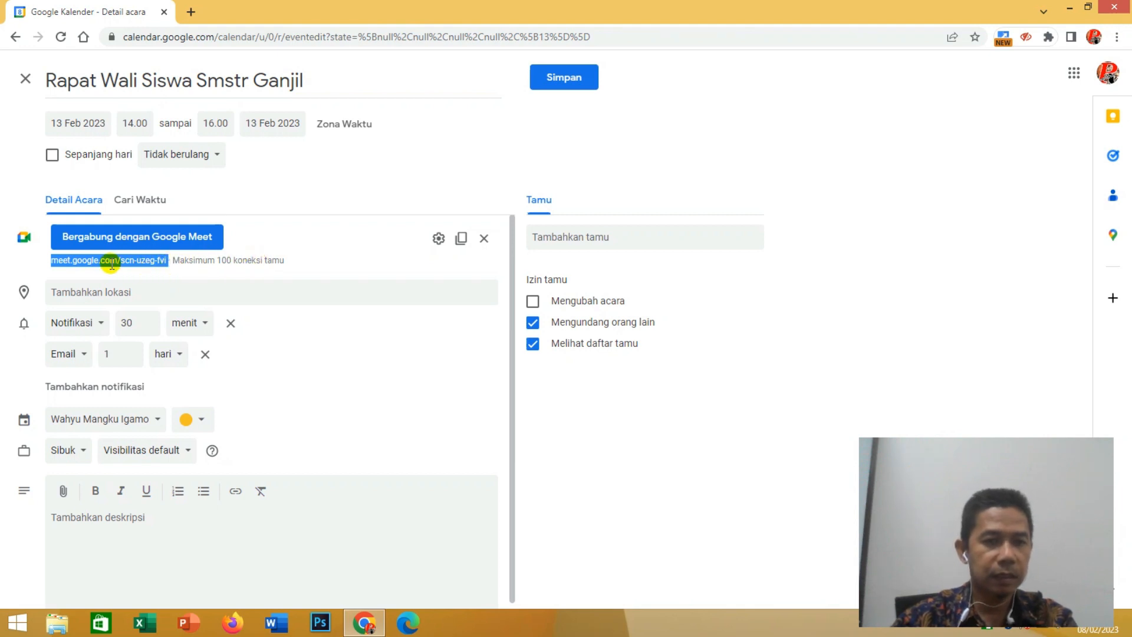
drag(49, 263, 168, 264)
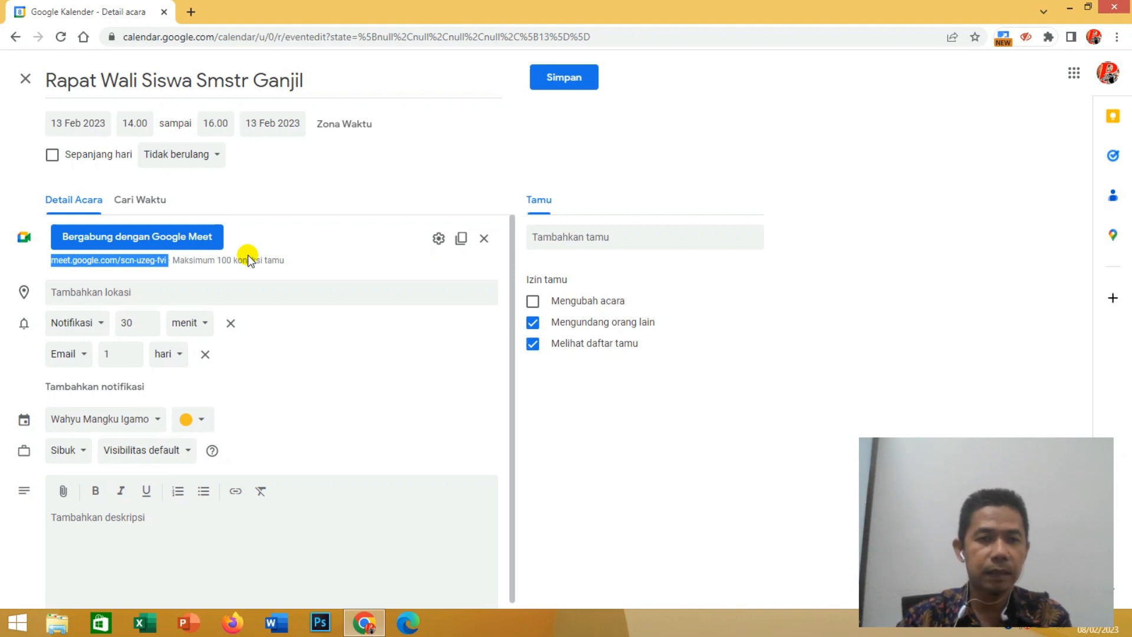
click(302, 260)
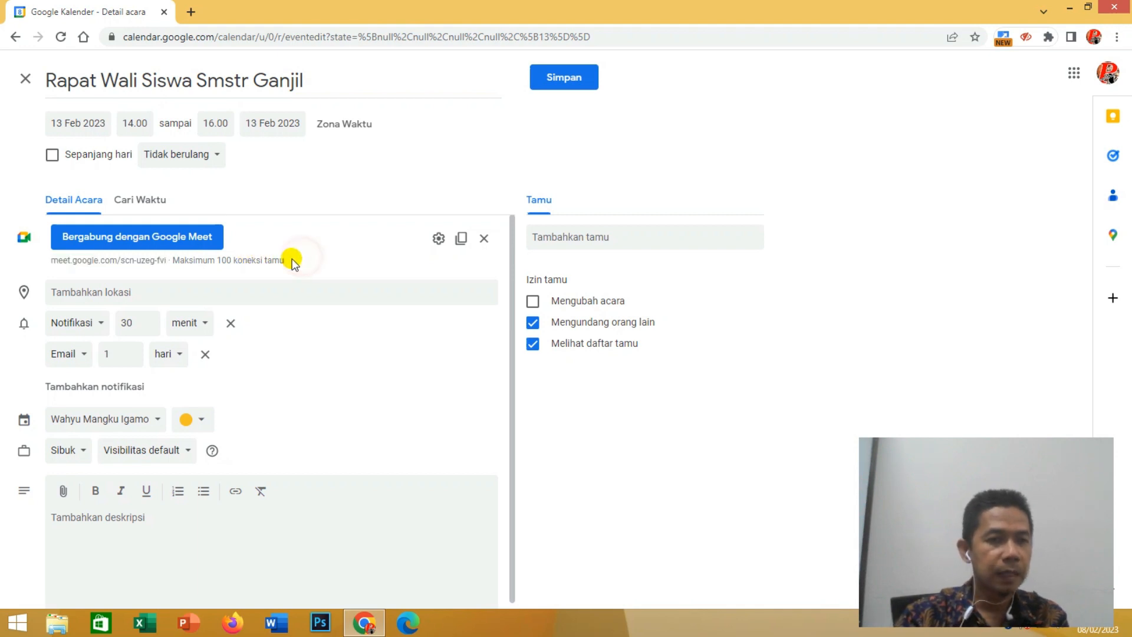
- Search the event location for "UIN Raden Fata" and set it to UIN Raden Fatah Palembang Kampus B
click(130, 294)
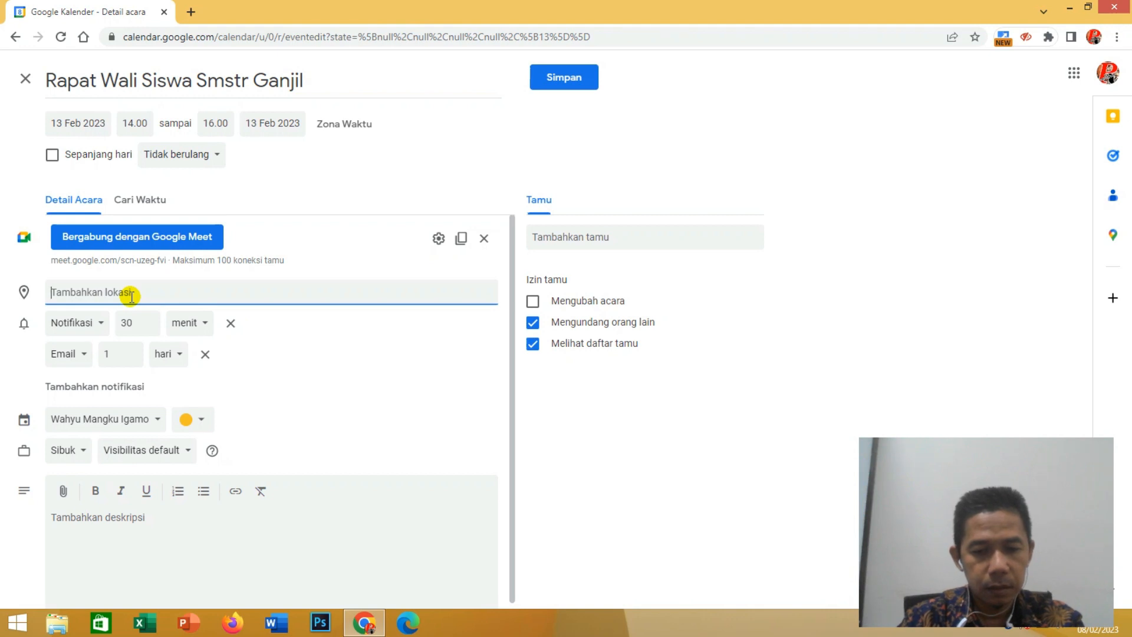
text(UIN )
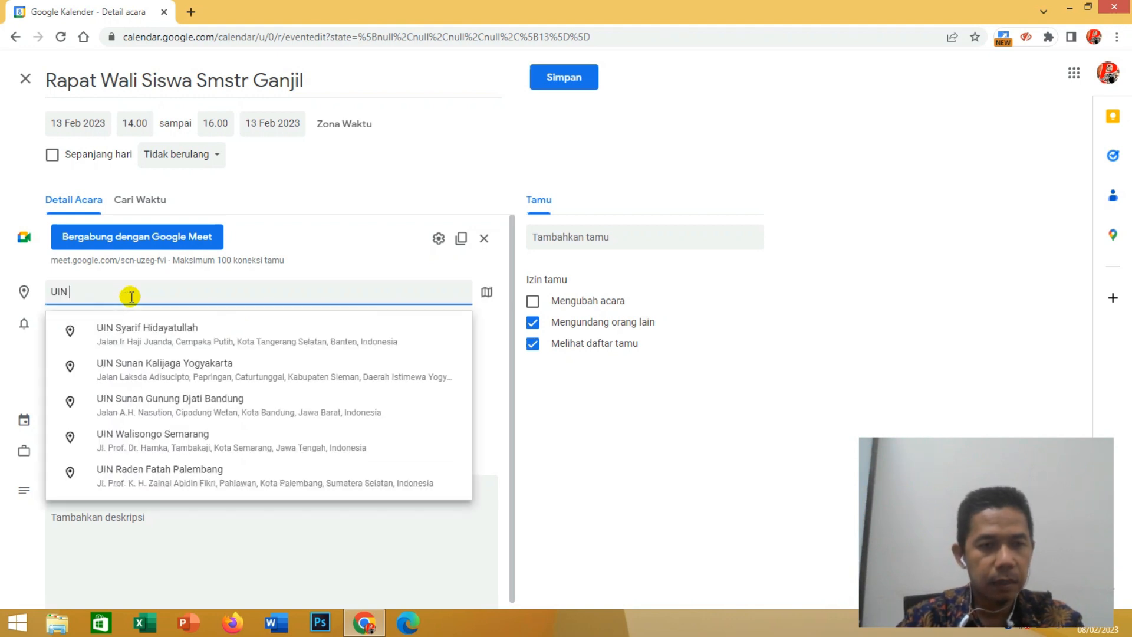
text(Raden Fata)
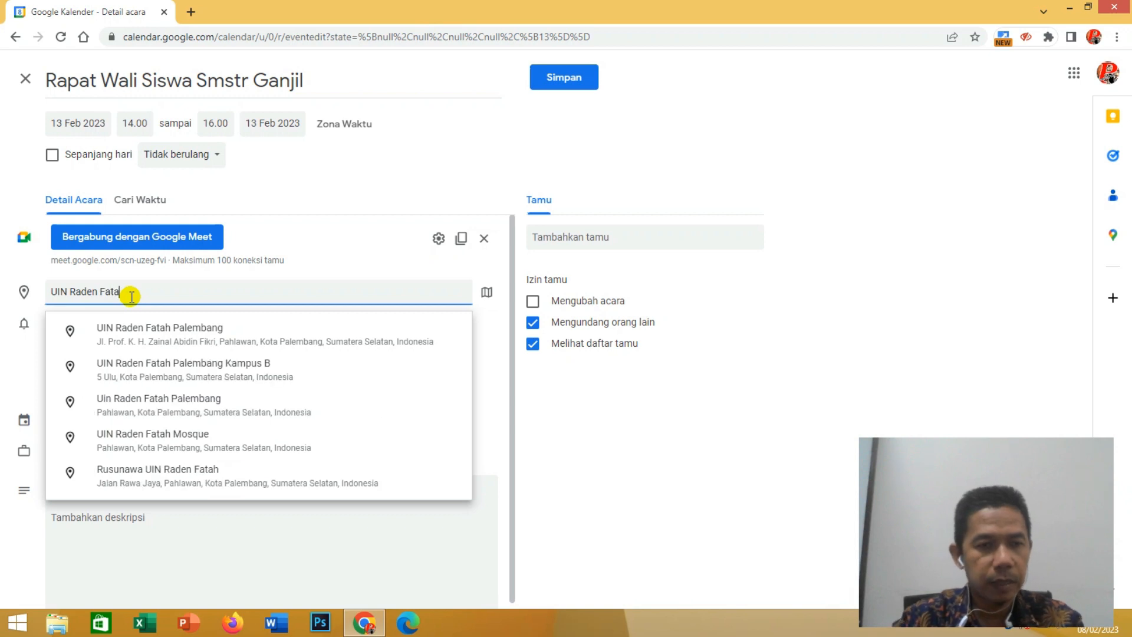
click(166, 370)
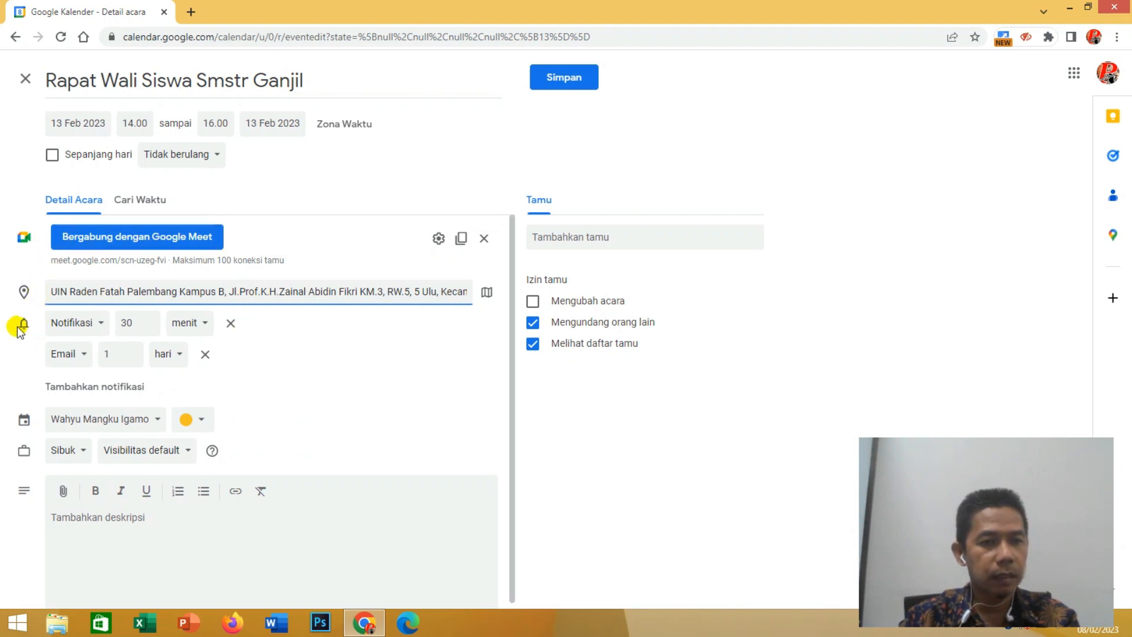
click(104, 325)
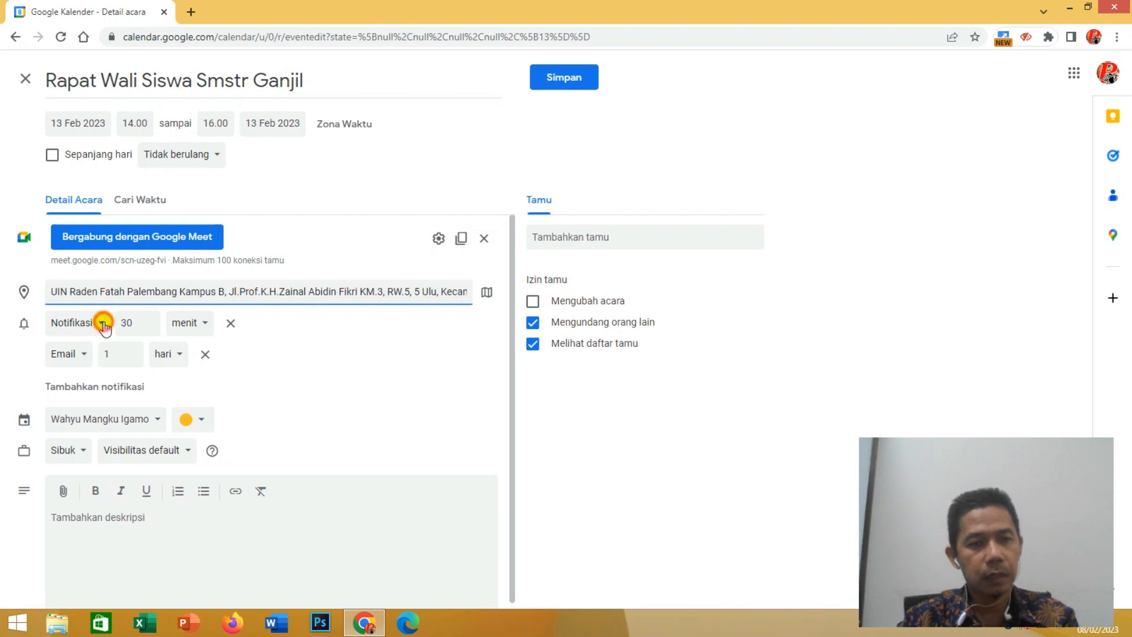
click(333, 328)
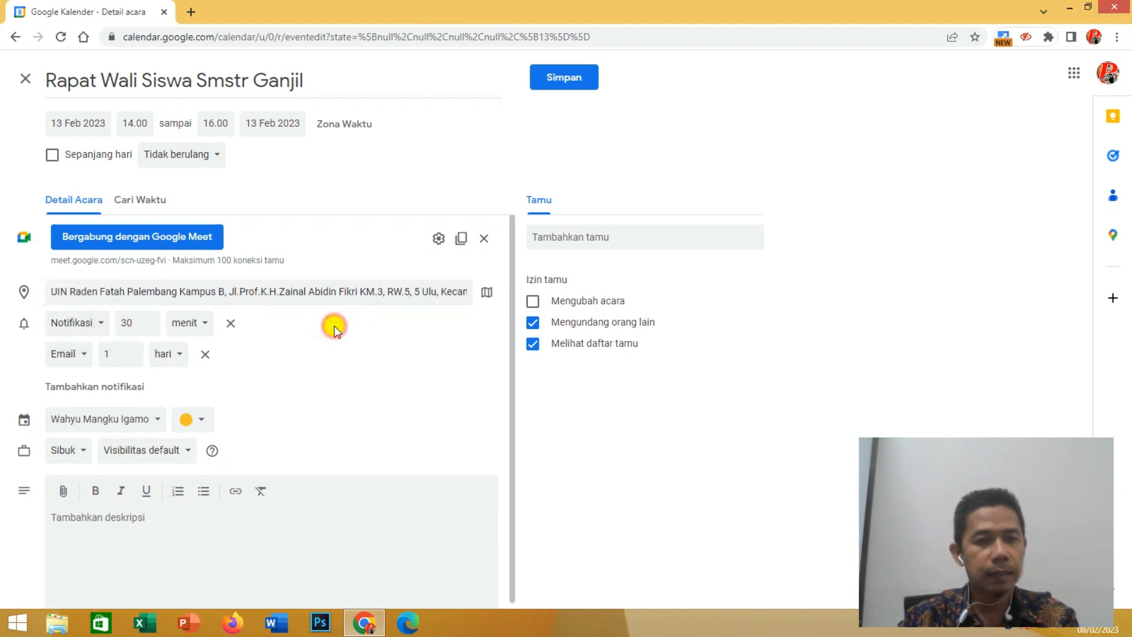
double_click(133, 321)
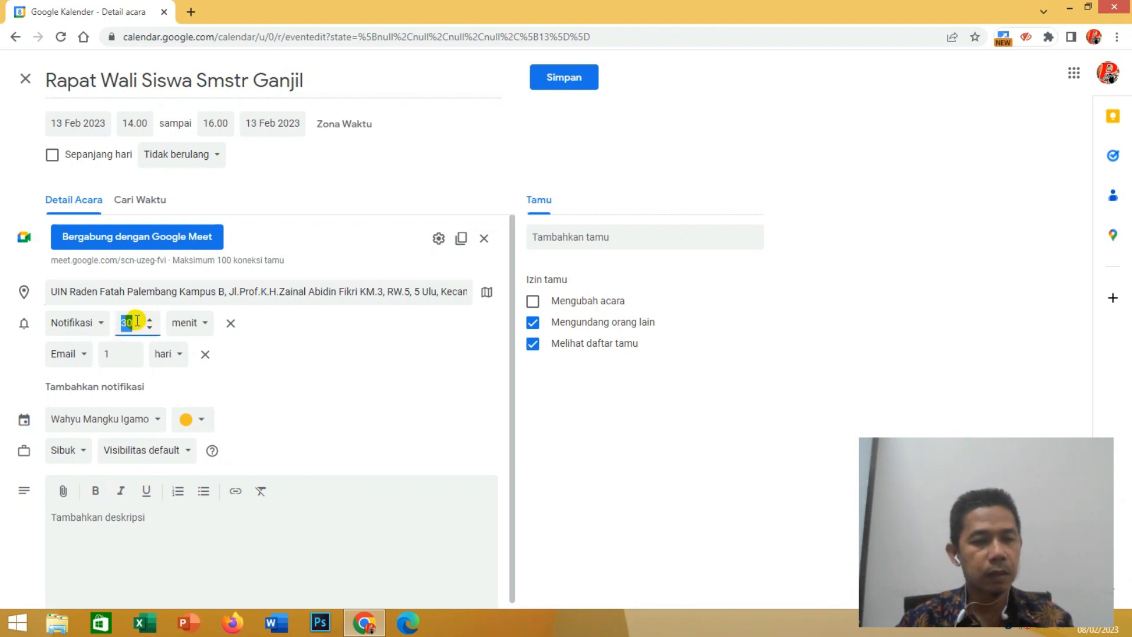
click(135, 322)
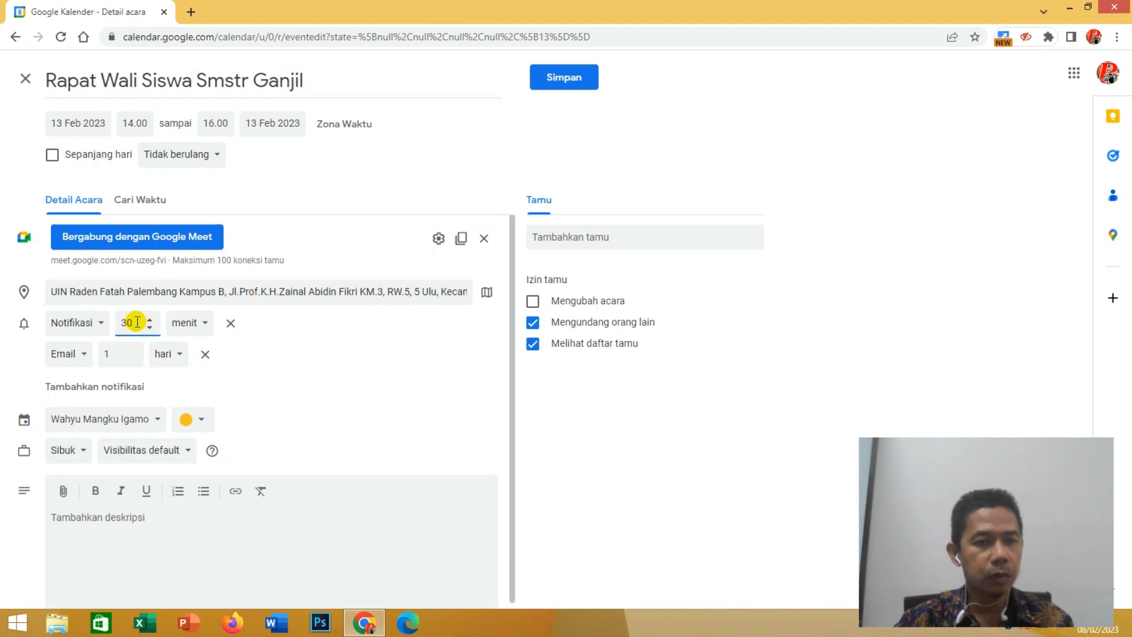
click(206, 323)
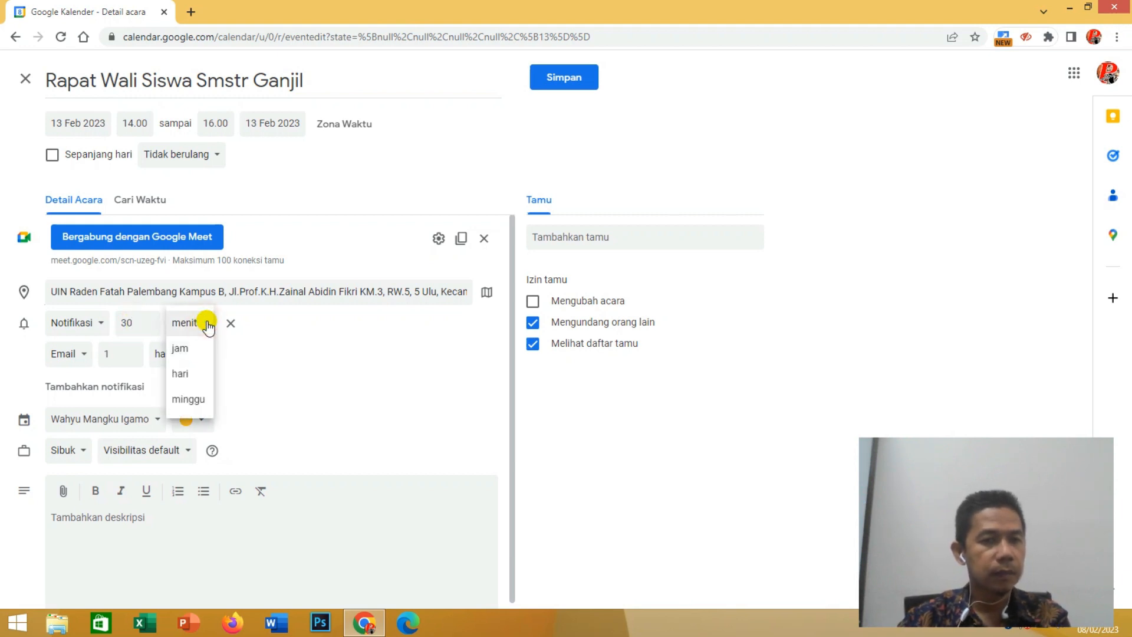
click(123, 323)
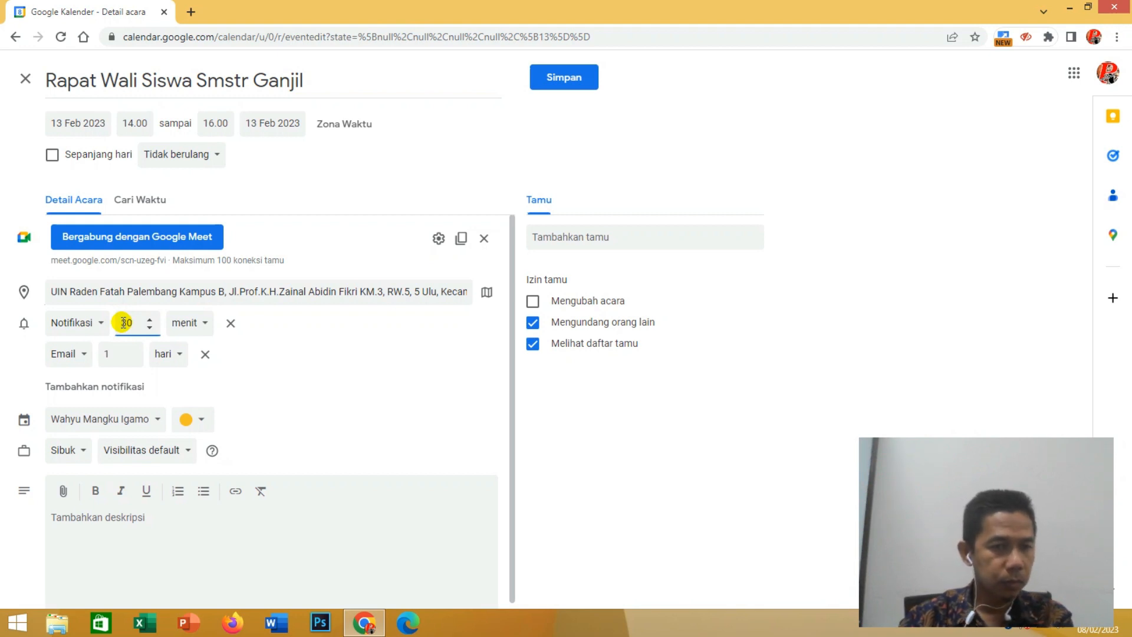
- Try 32 and 10 minutes as the event notification's lead time and set it back to 30 minutes
drag(124, 323, 133, 323)
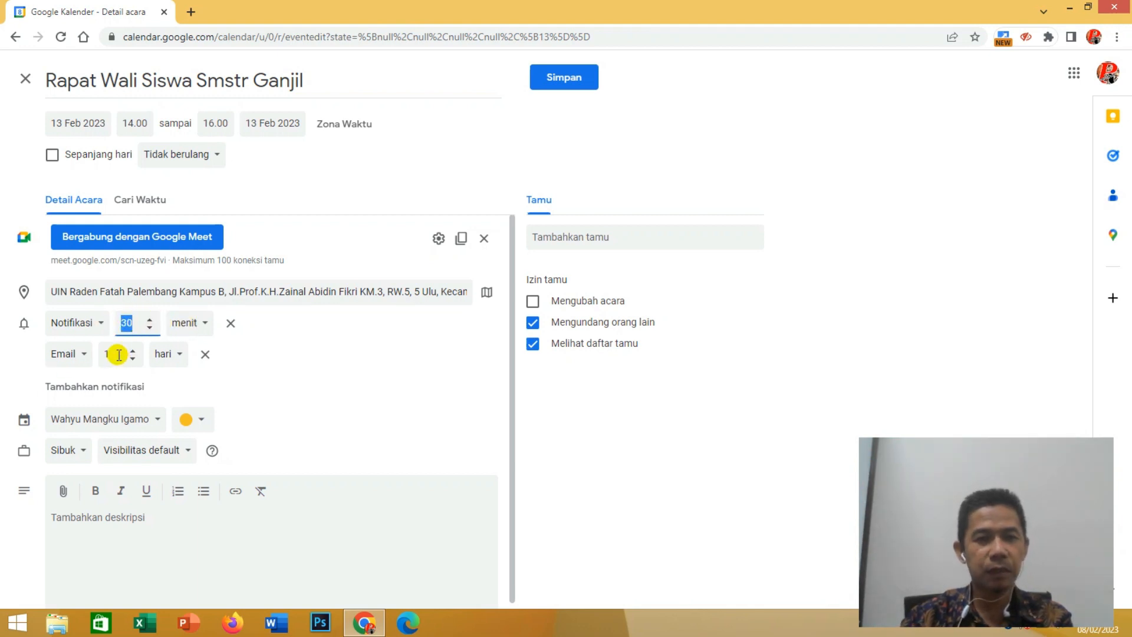
click(150, 321)
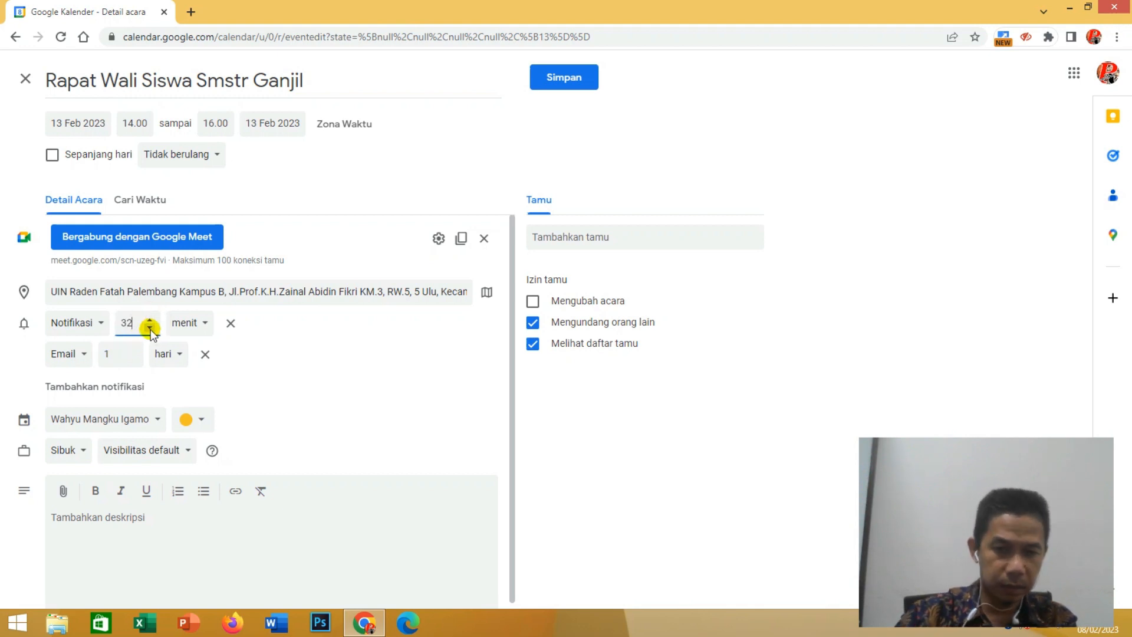
key(BackSpace)
key(BackSpace)
text(10)
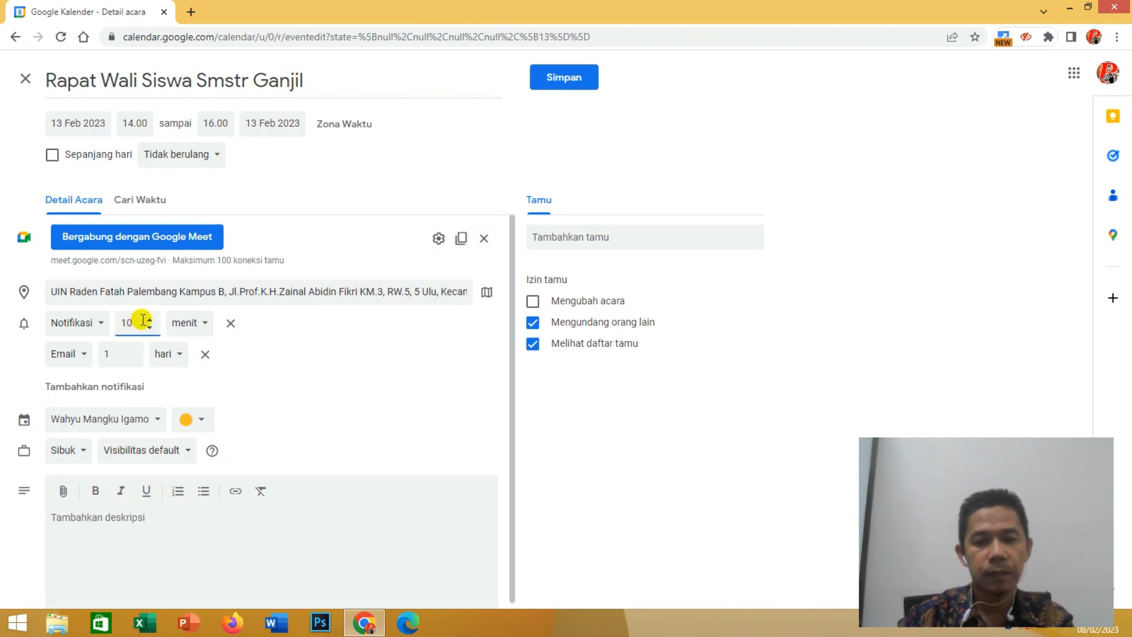
key(BackSpace)
key(BackSpace)
text(30)
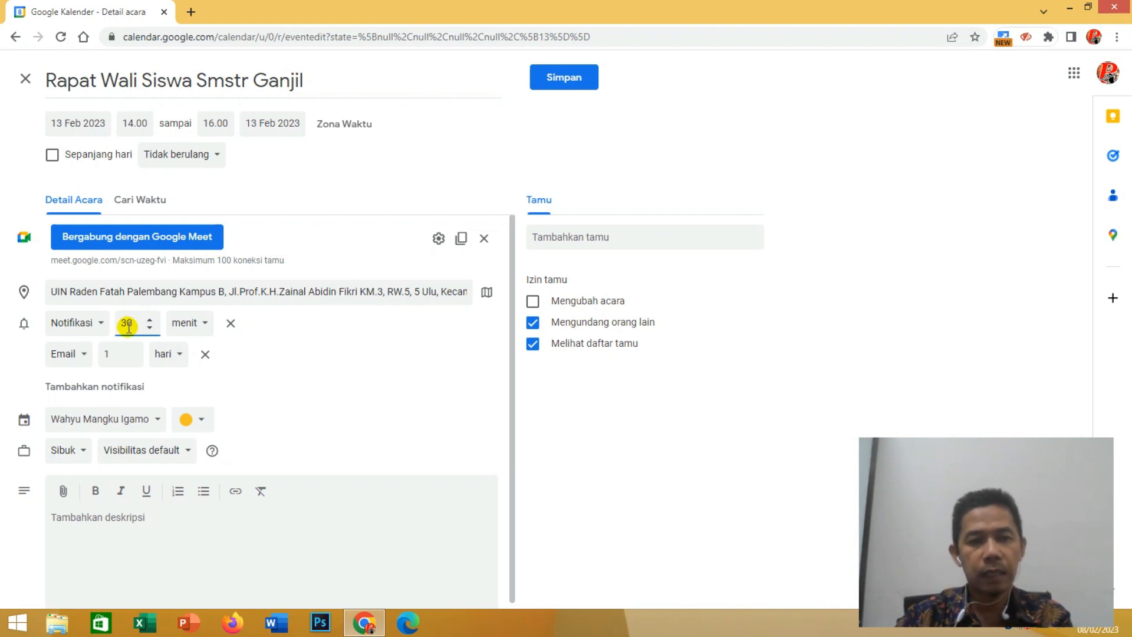
click(296, 324)
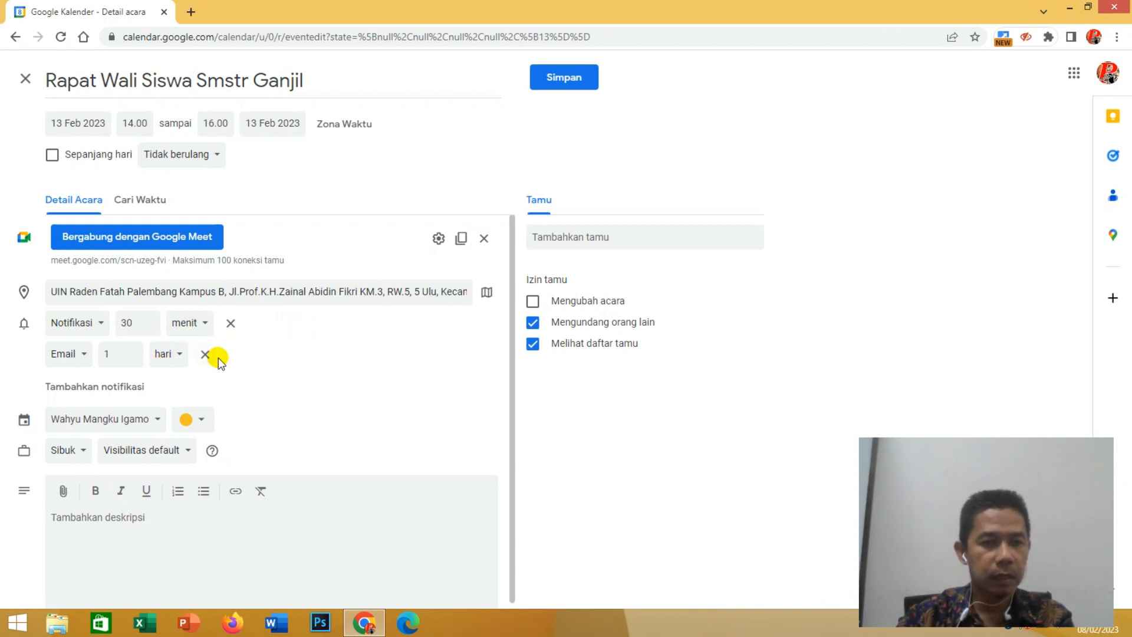
- Examine the email reminder's delivery type choices and its time unit choices
click(85, 357)
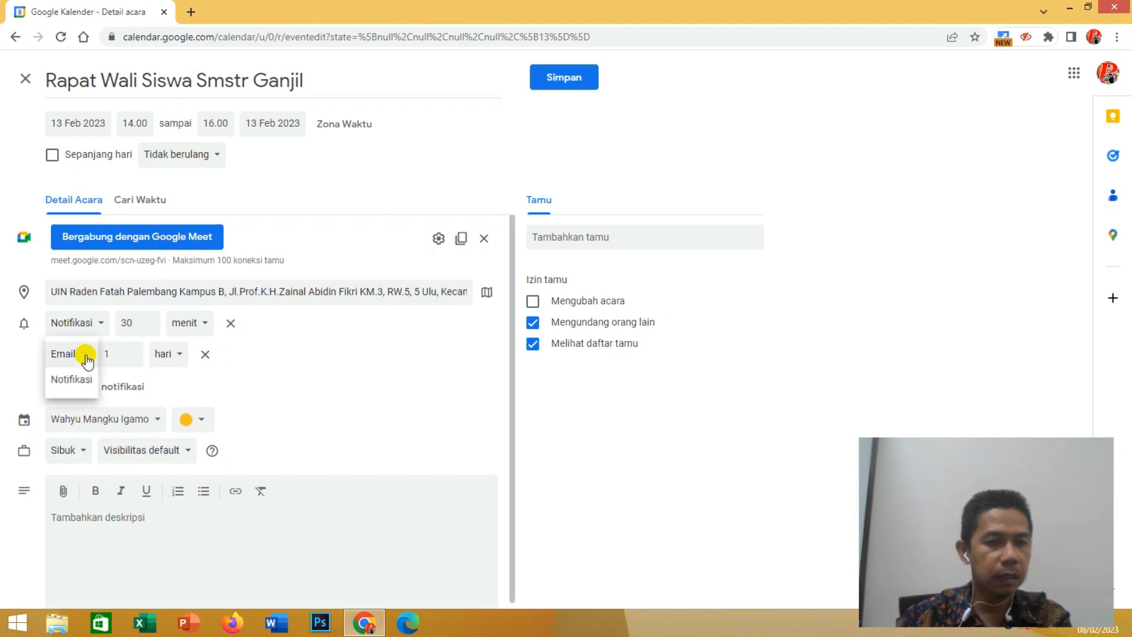
click(88, 359)
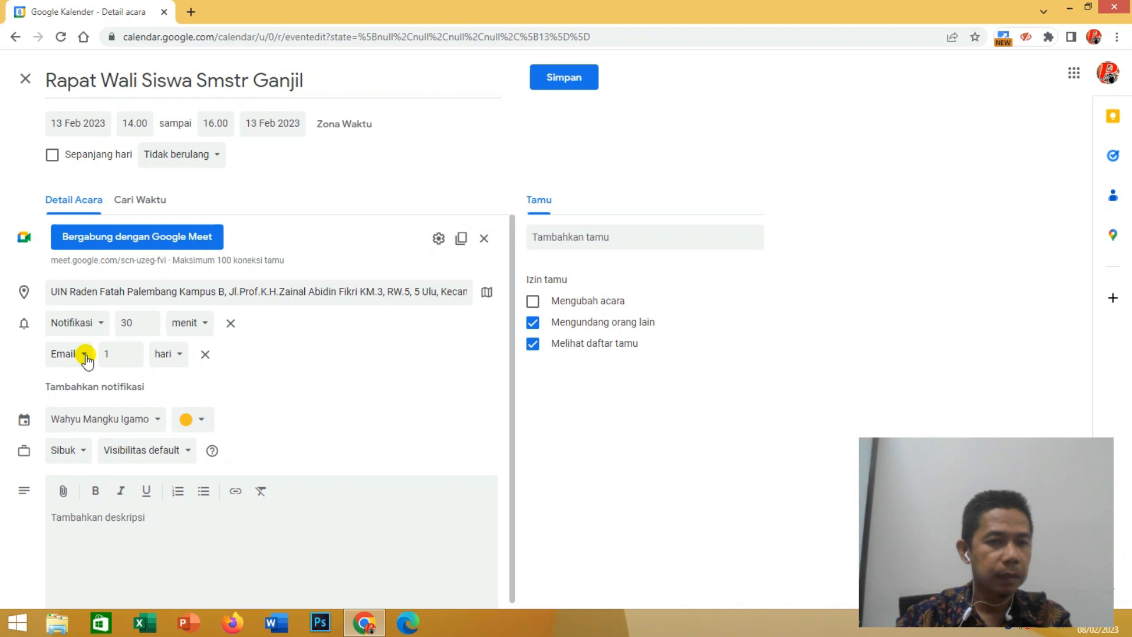
click(86, 357)
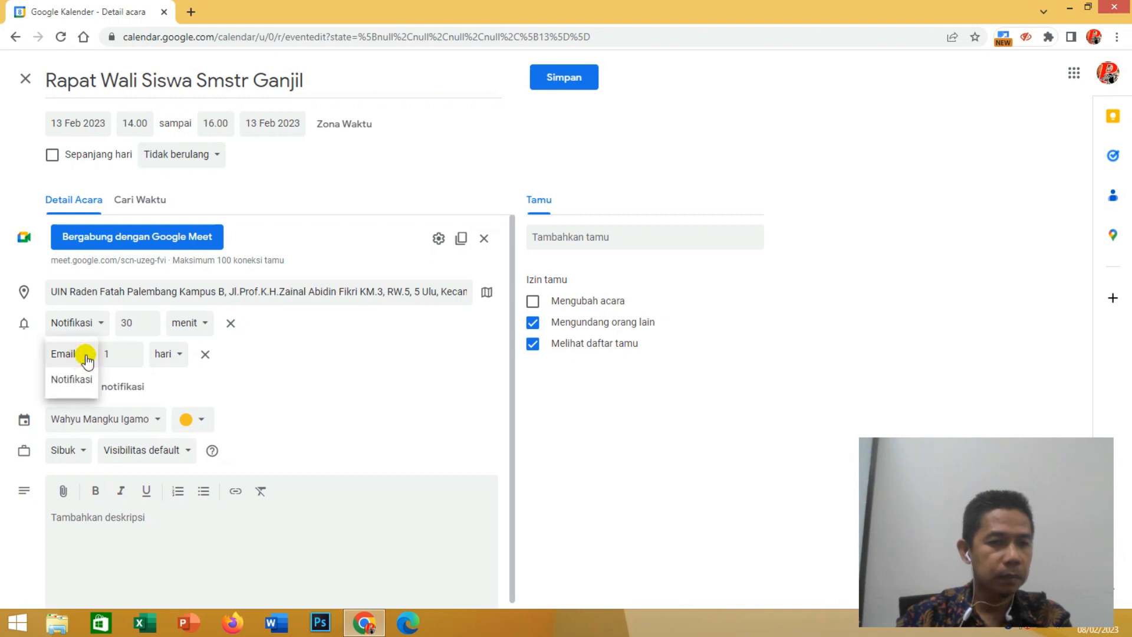
click(87, 359)
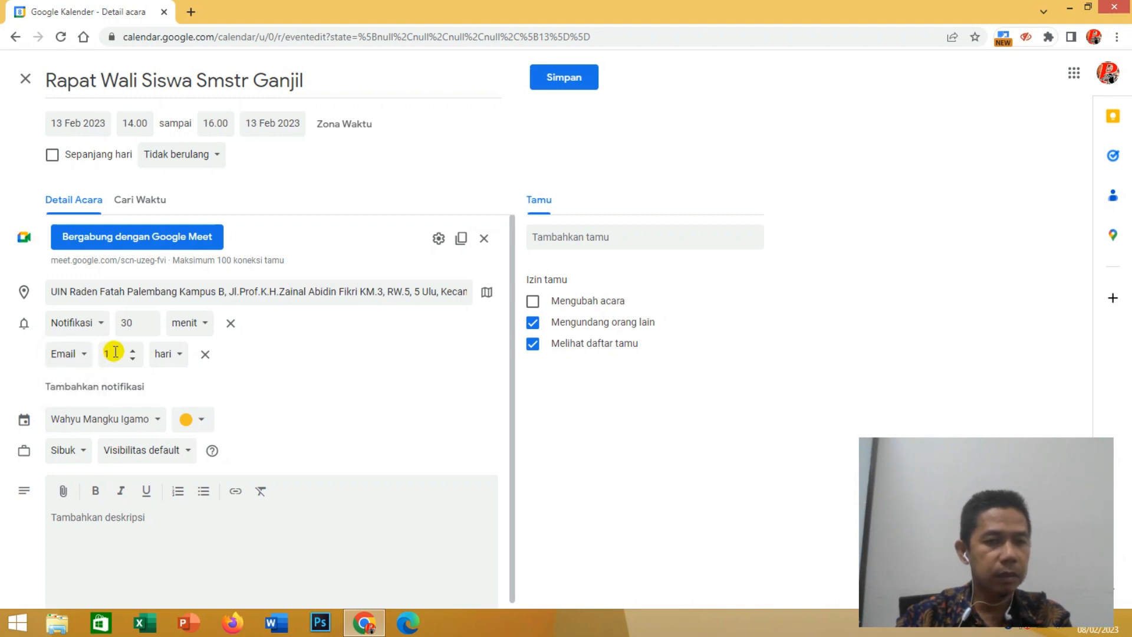
click(113, 353)
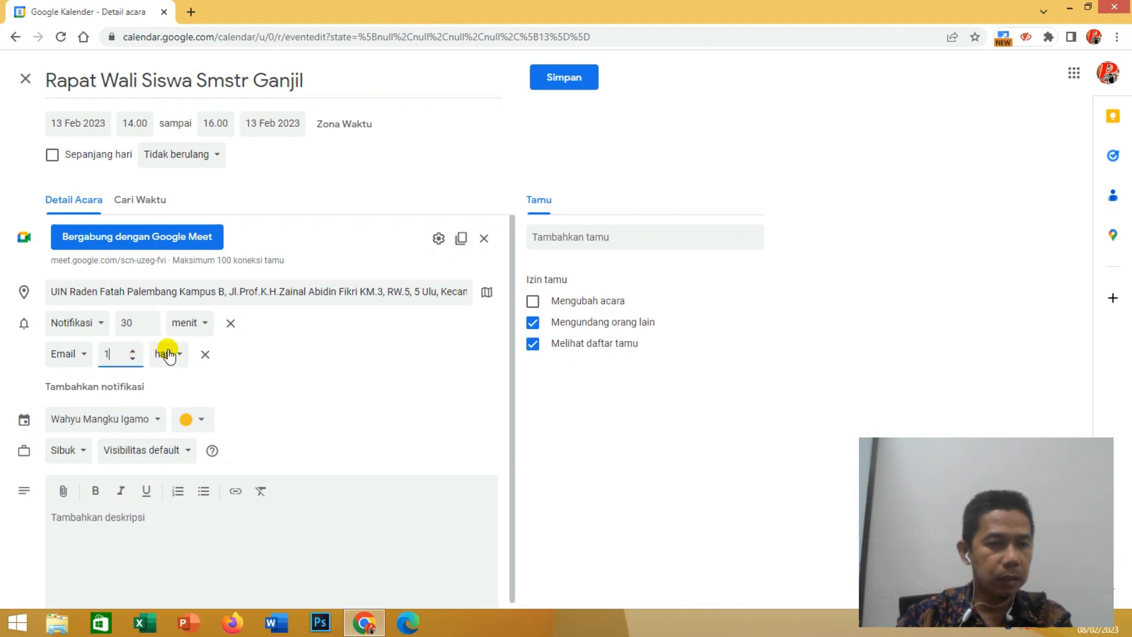
click(167, 353)
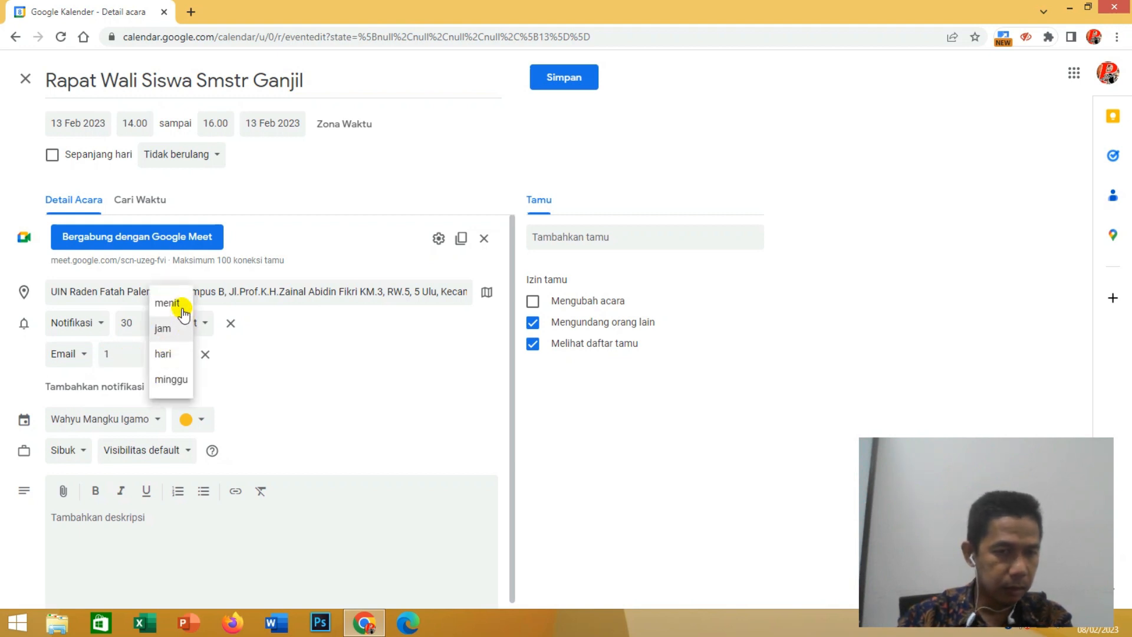
click(298, 367)
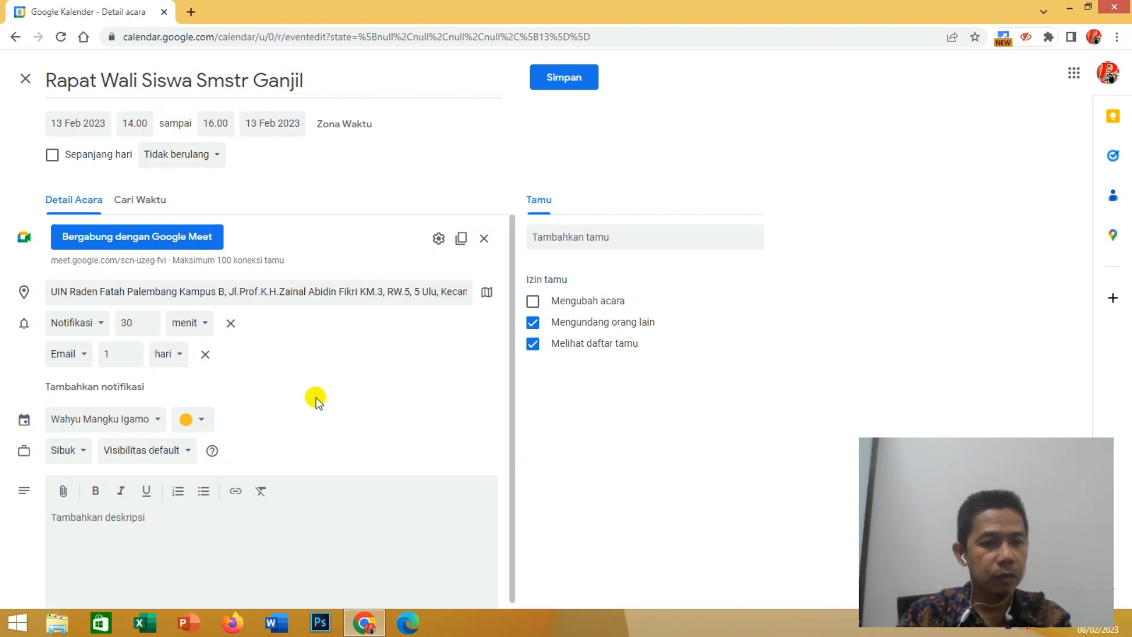
- Check which calendars the event can be assigned to and change the event colour to orange-red
scroll(318, 403, down, 1)
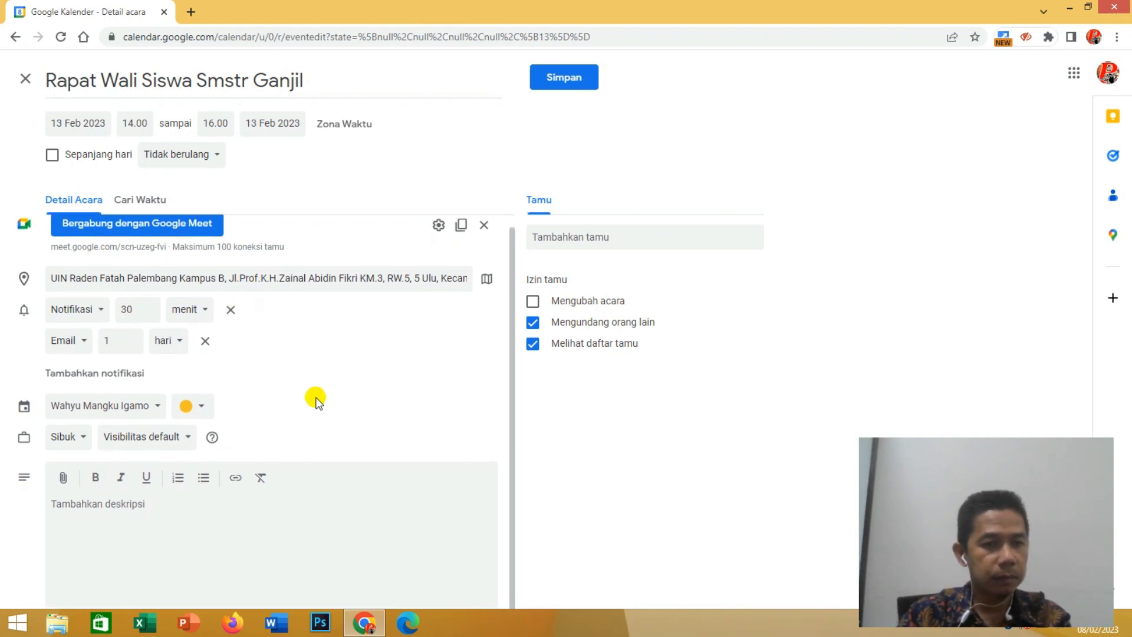
click(157, 407)
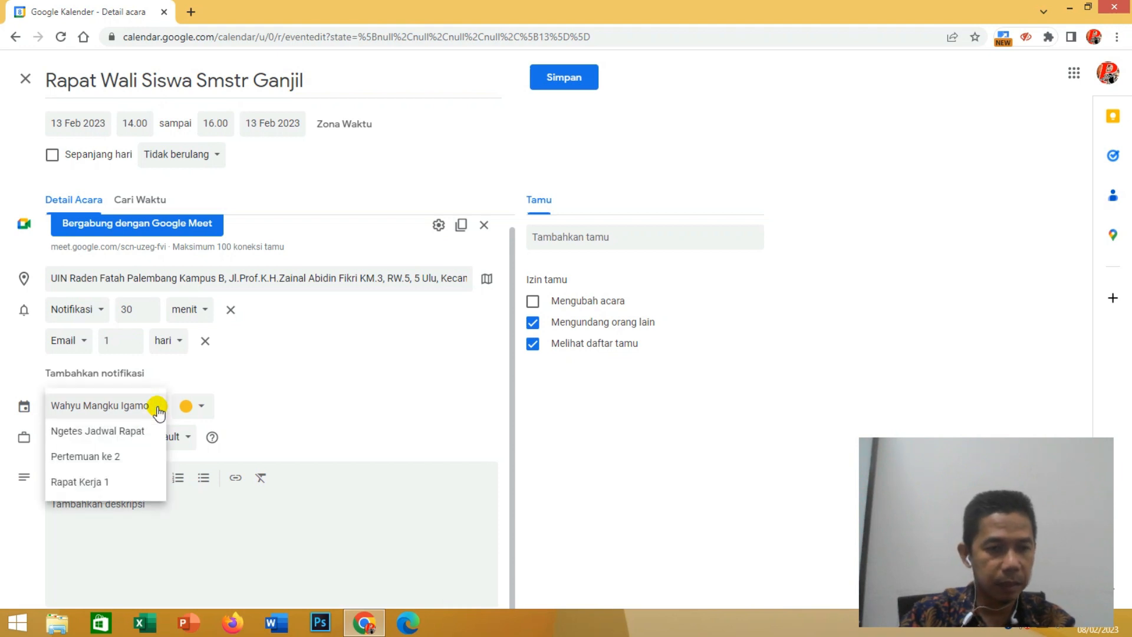
click(298, 400)
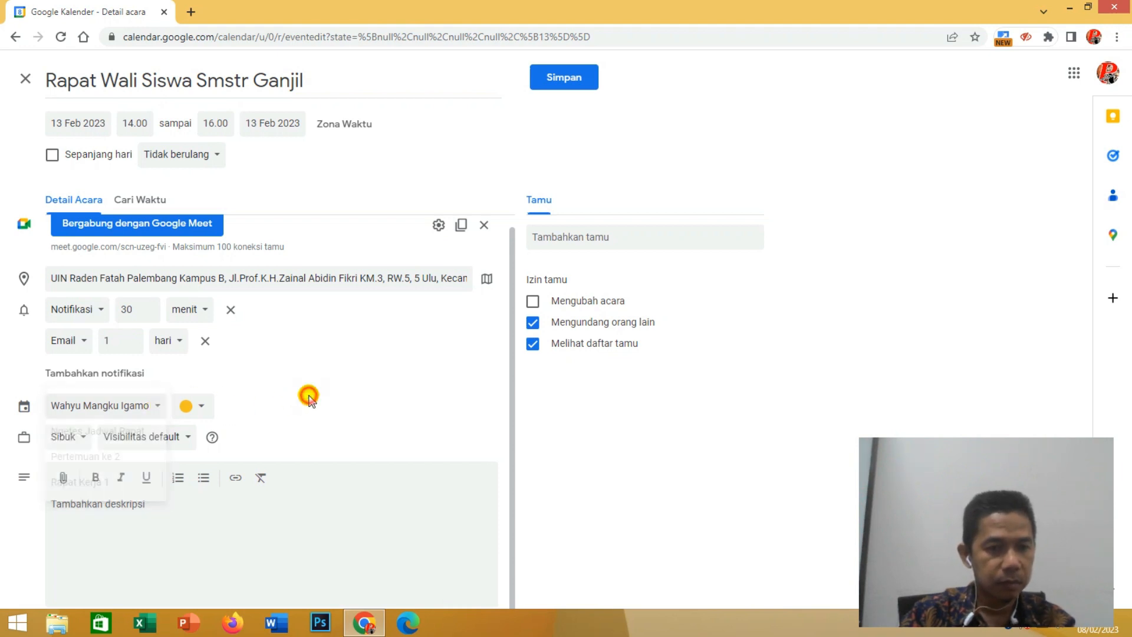
click(201, 411)
click(186, 425)
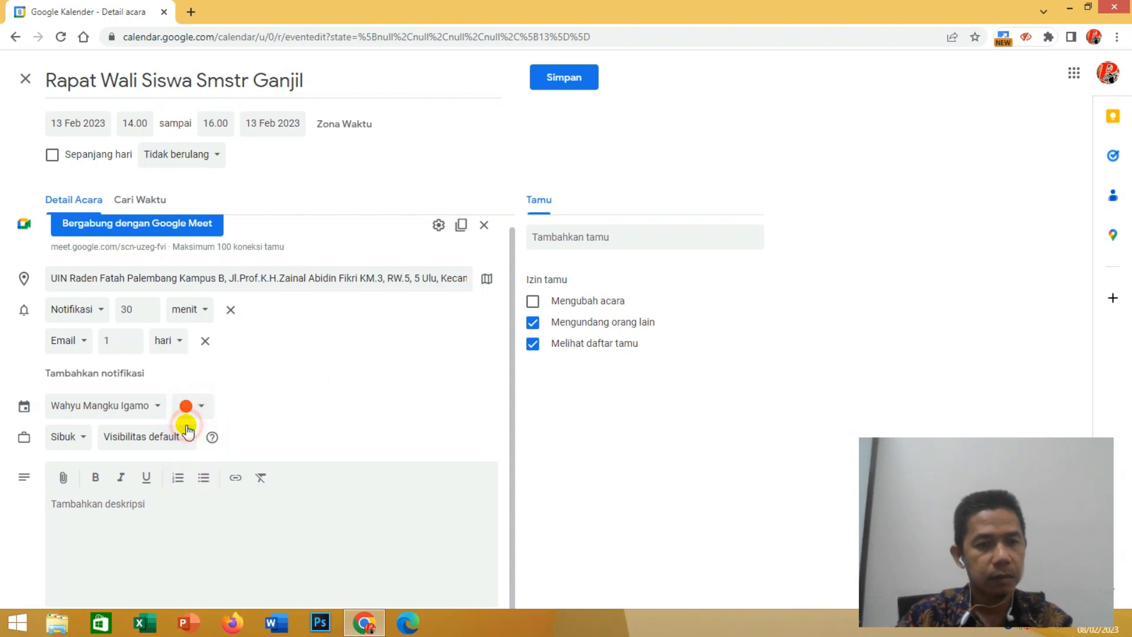
- Attach the third recent Google Drive PDF, "1658 sk senat 2020-2...", to the event description
click(130, 531)
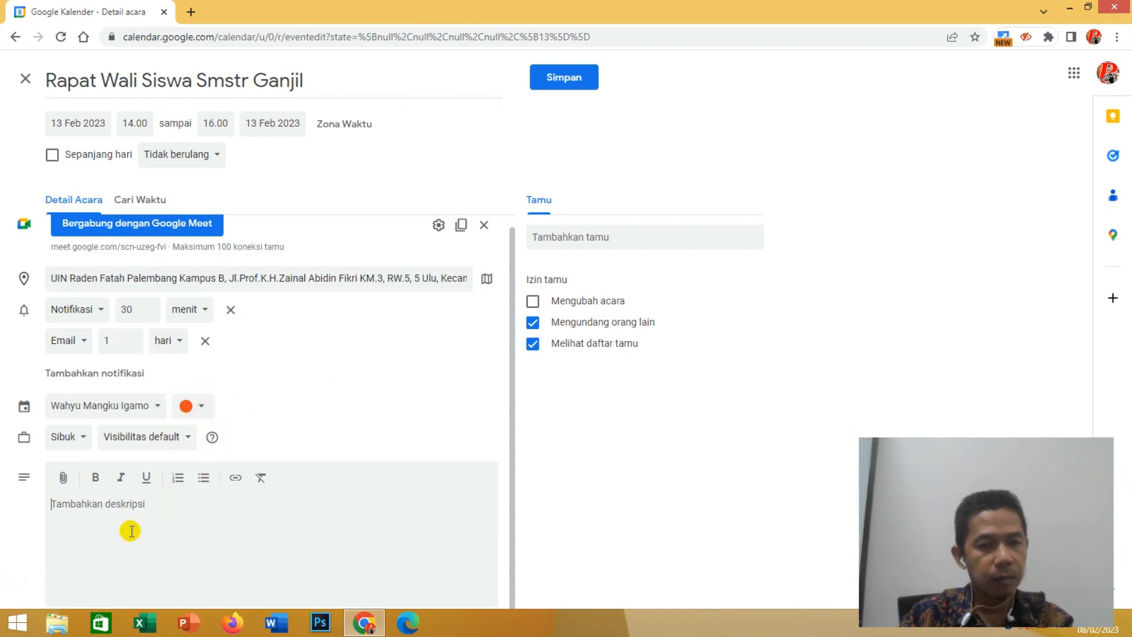
click(155, 504)
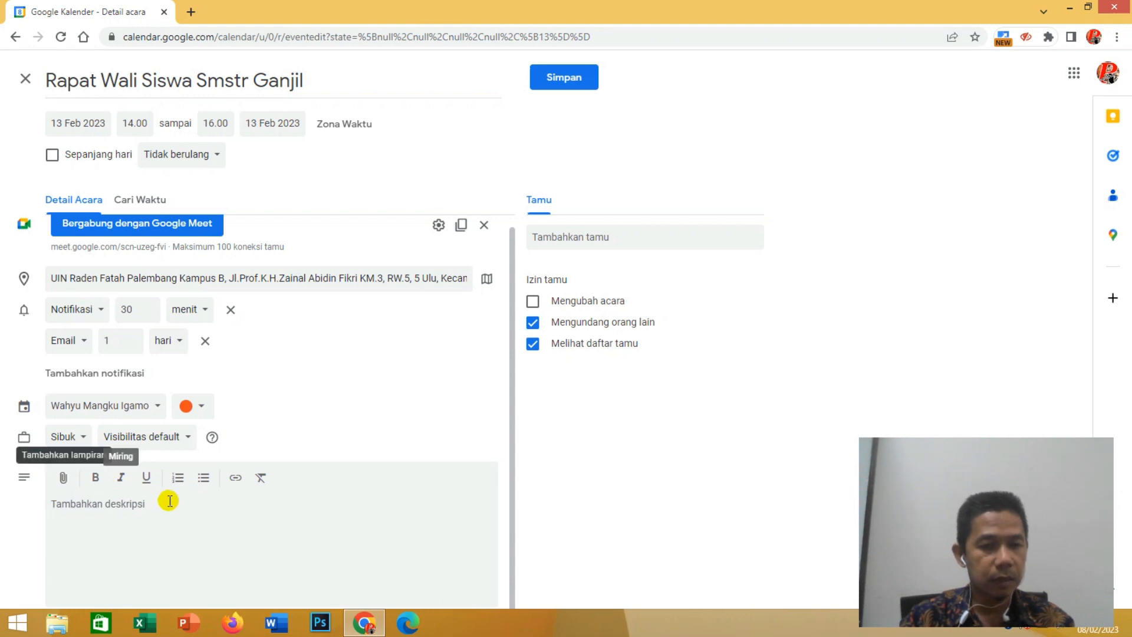
click(63, 478)
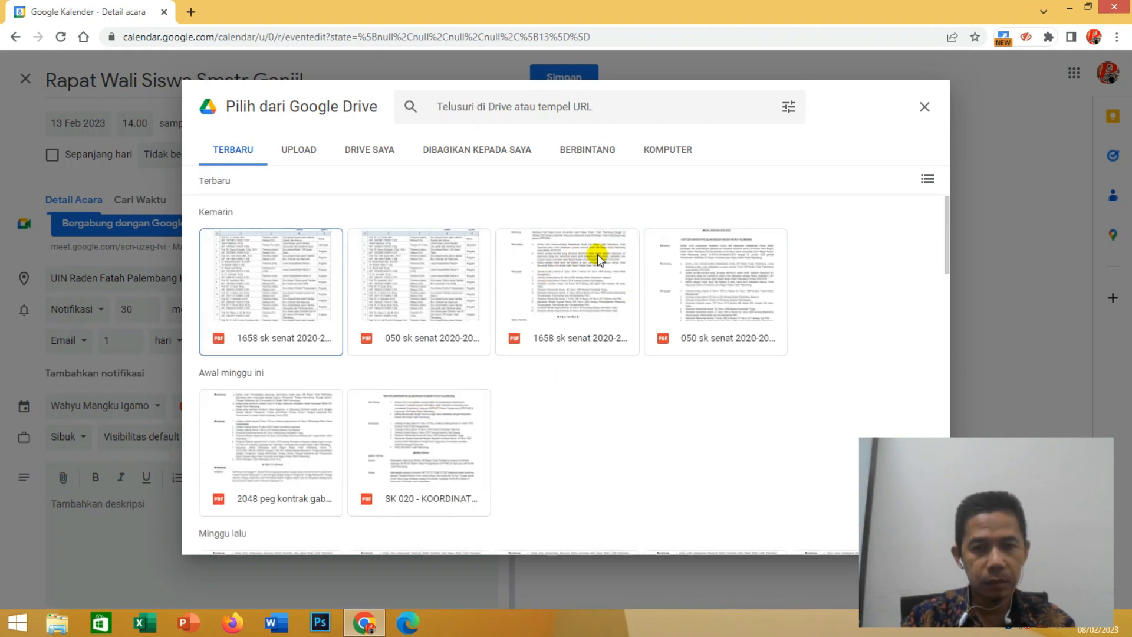
click(587, 271)
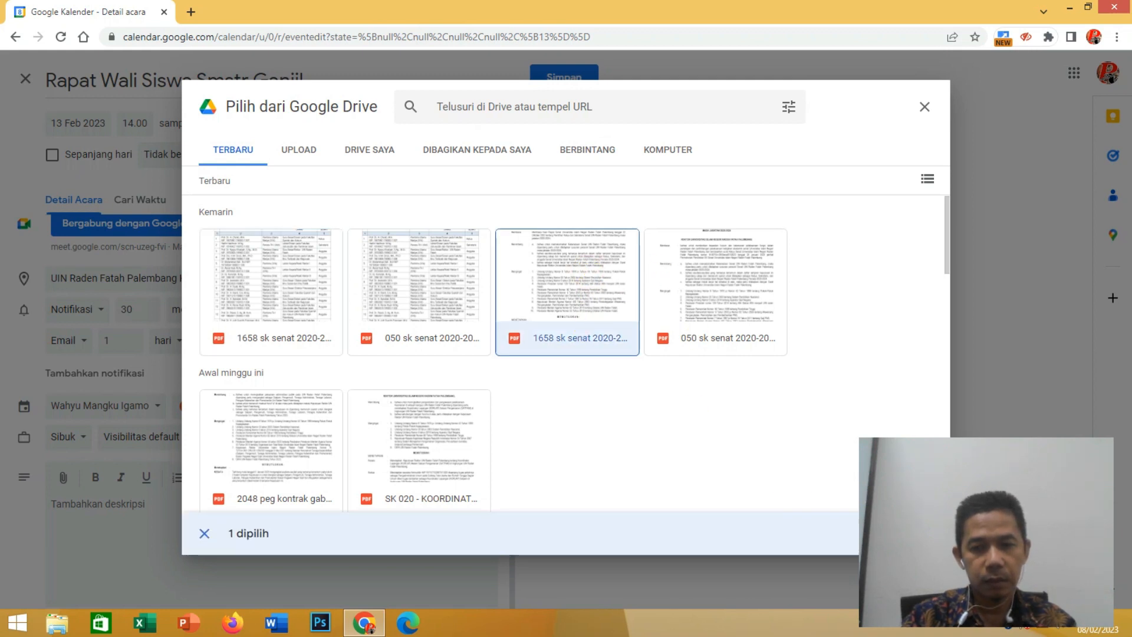
click(909, 534)
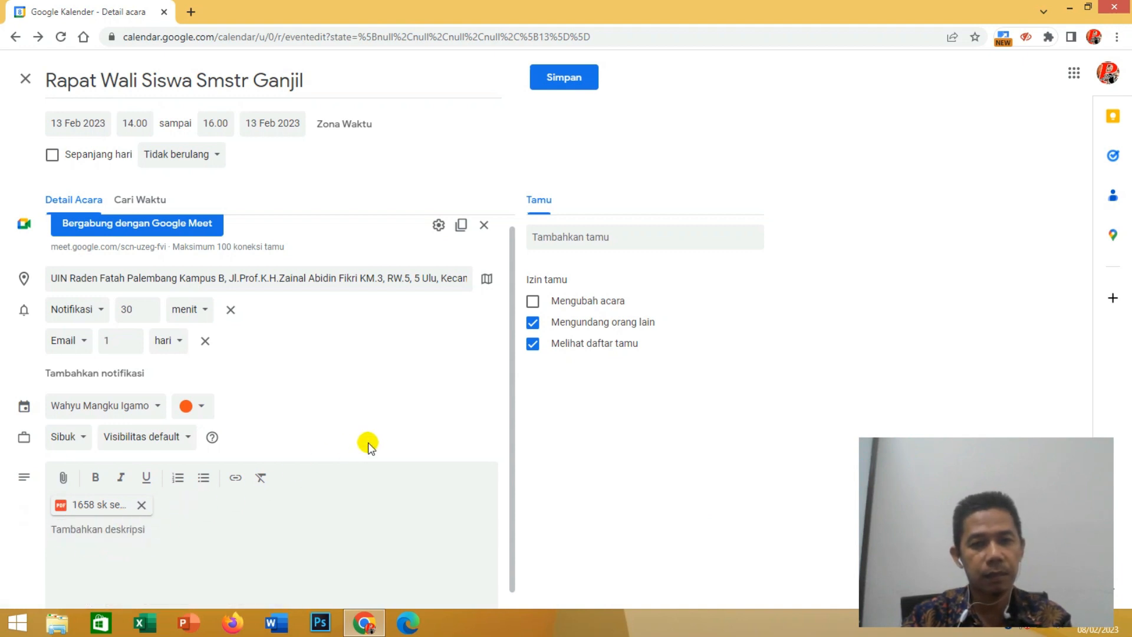
- Add three suggested contacts as event guests: the first Gmail suggestion, a kemenag.go.id address and a yahoo.co.id address
click(630, 234)
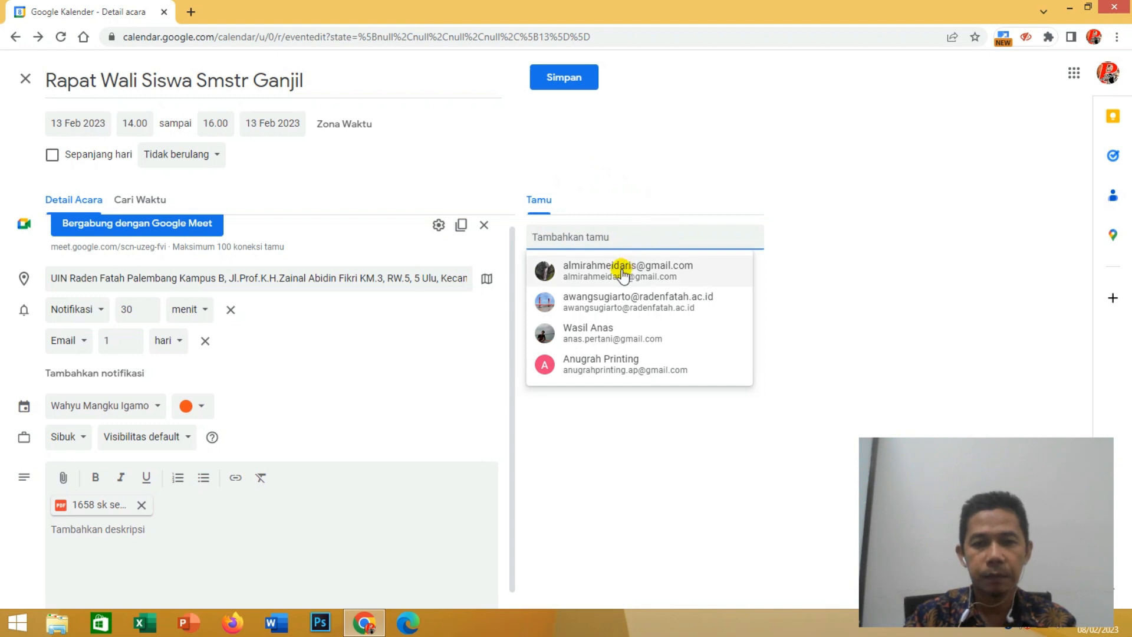
mouse_move(623, 274)
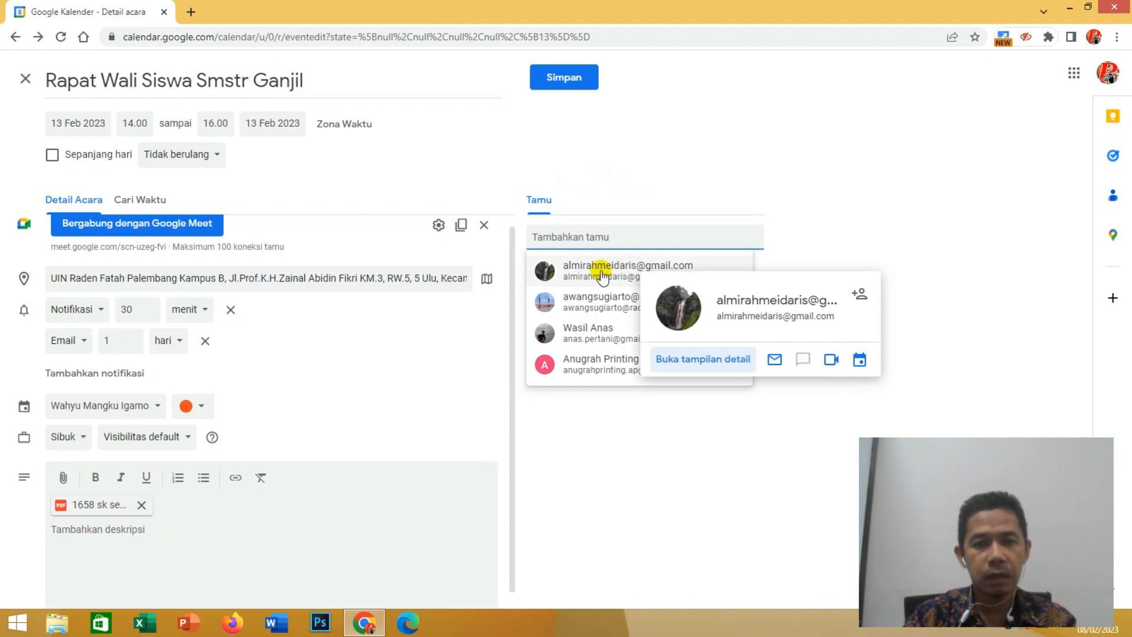
click(602, 272)
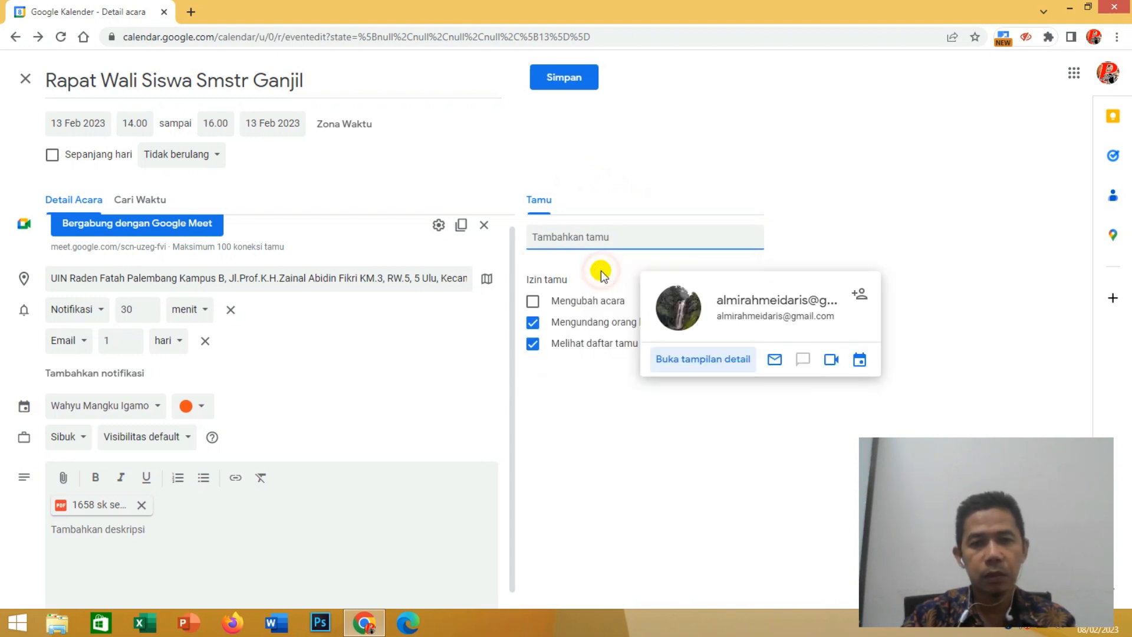
click(610, 239)
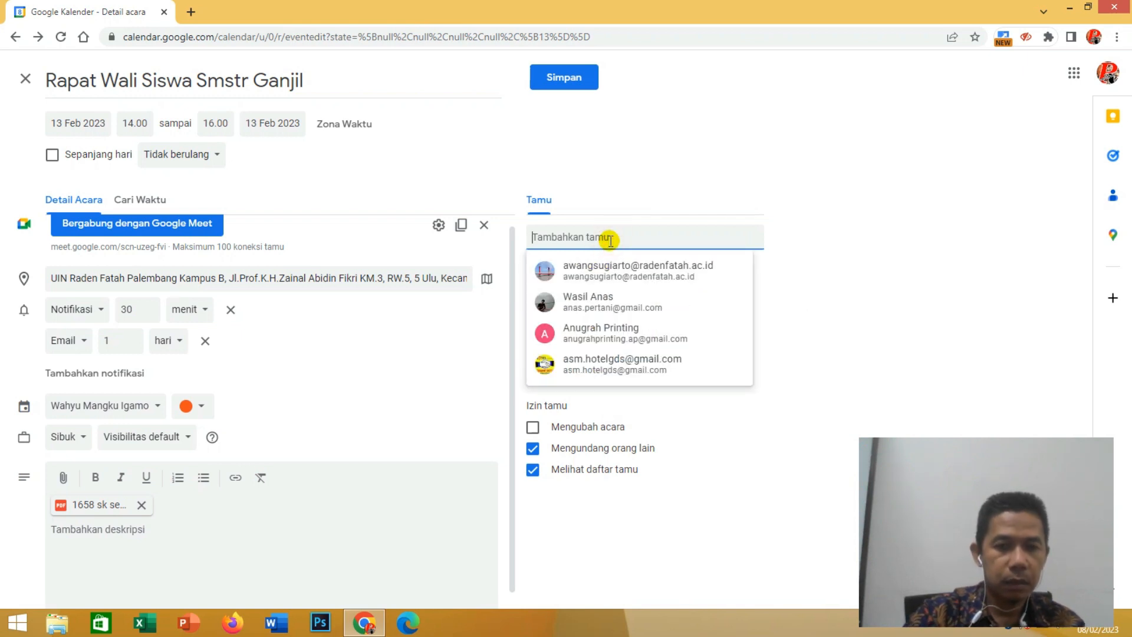
text(b)
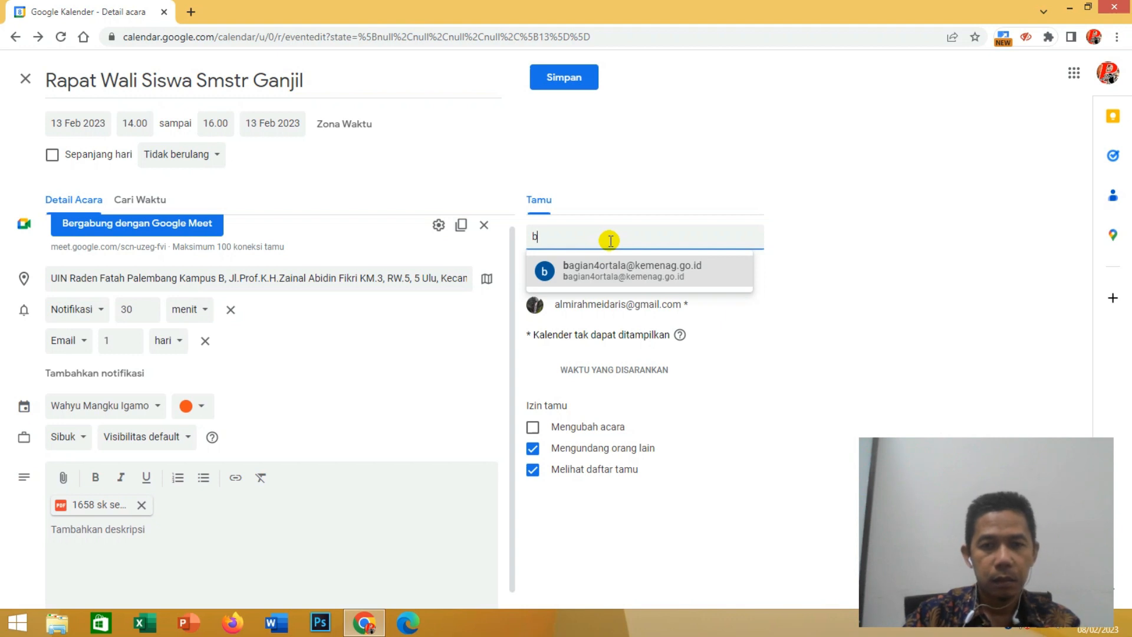
click(596, 264)
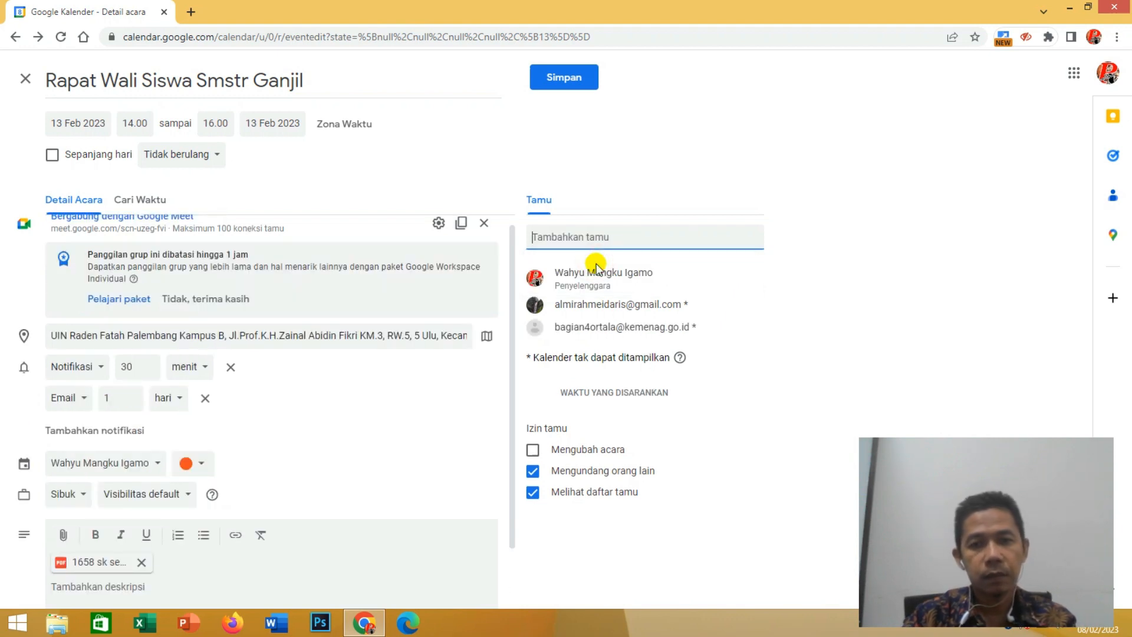
click(600, 238)
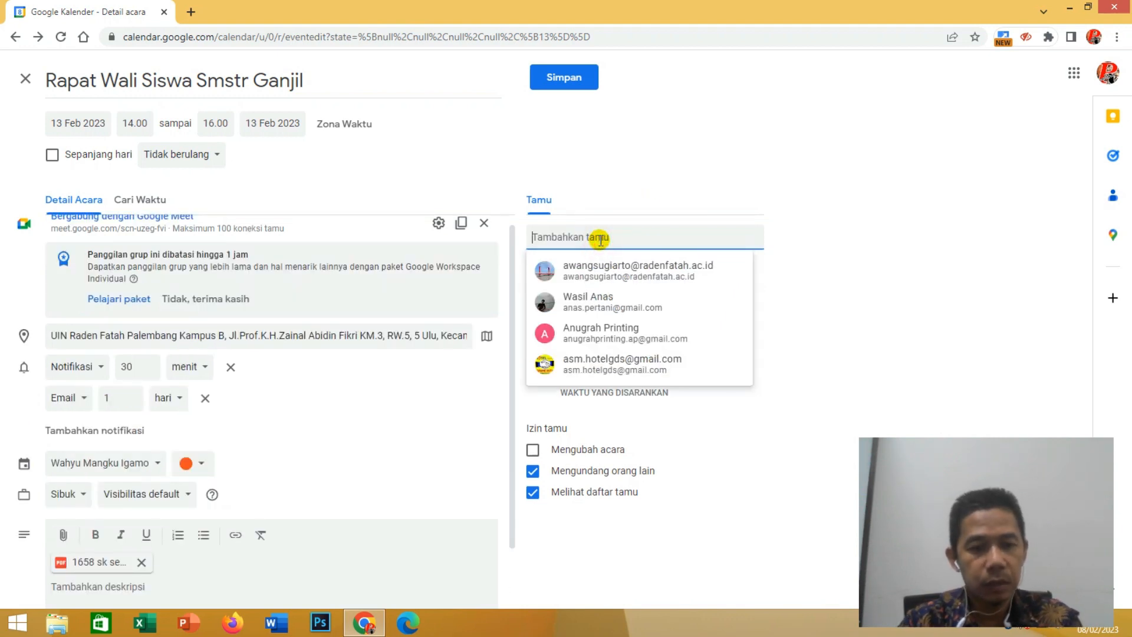
text(wah)
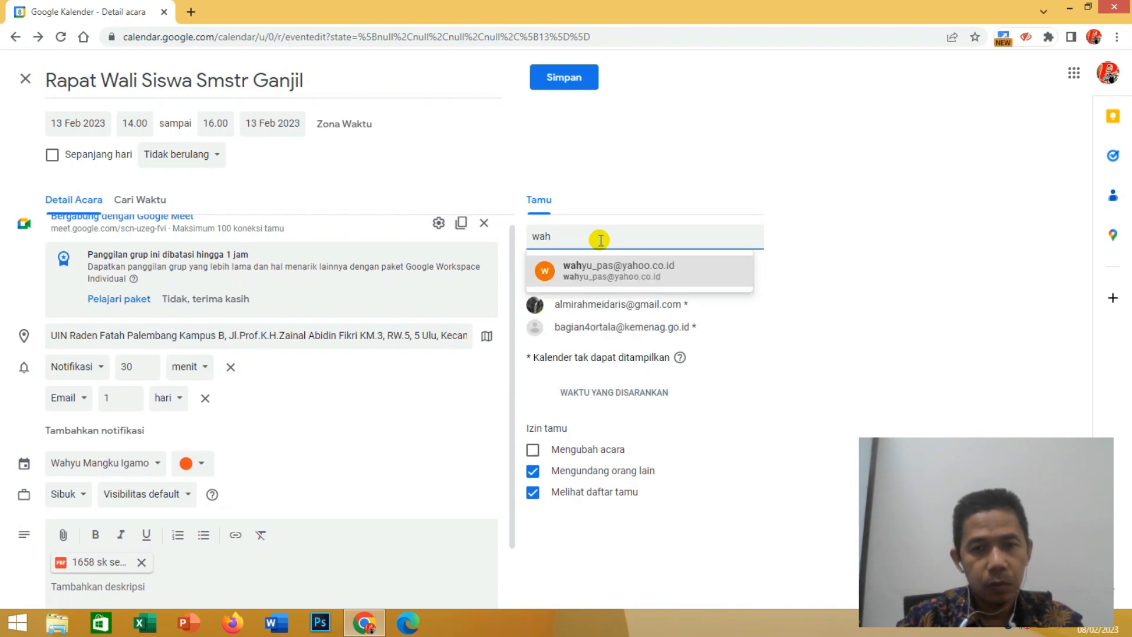
click(599, 275)
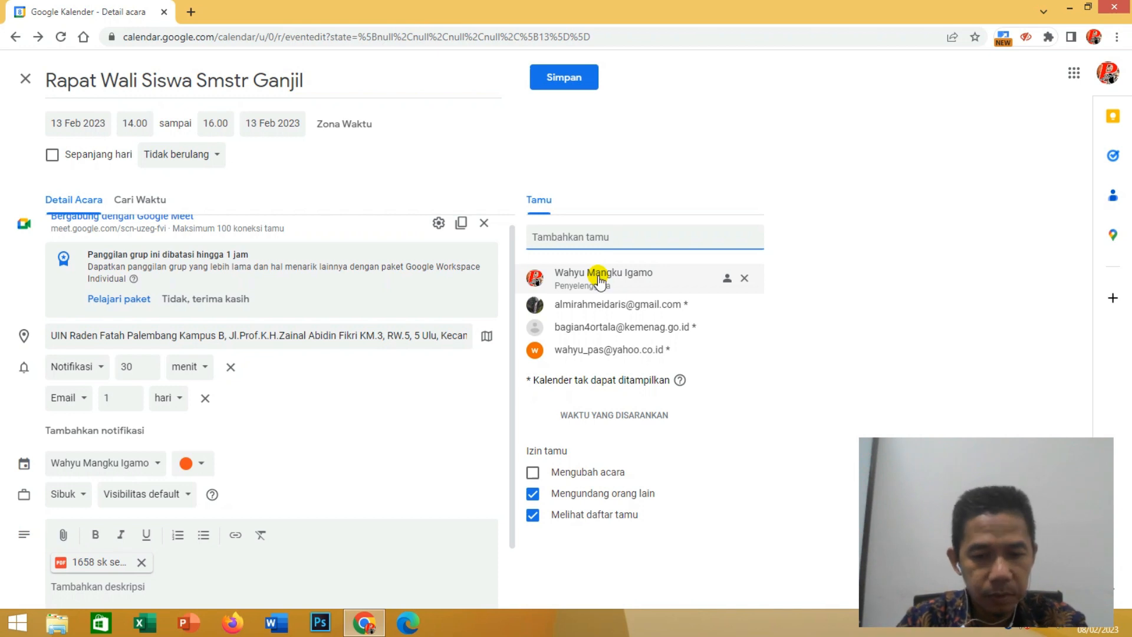
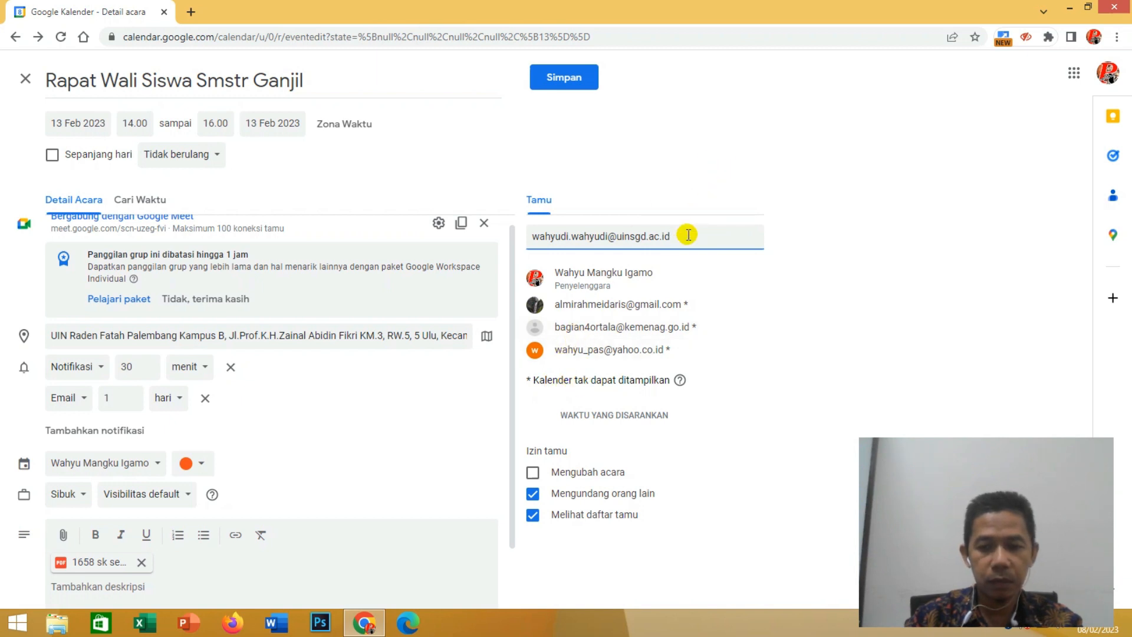
- Add a fourth guest by entering the person's full e-mail address at uinsgd.ac.id
key(Return)
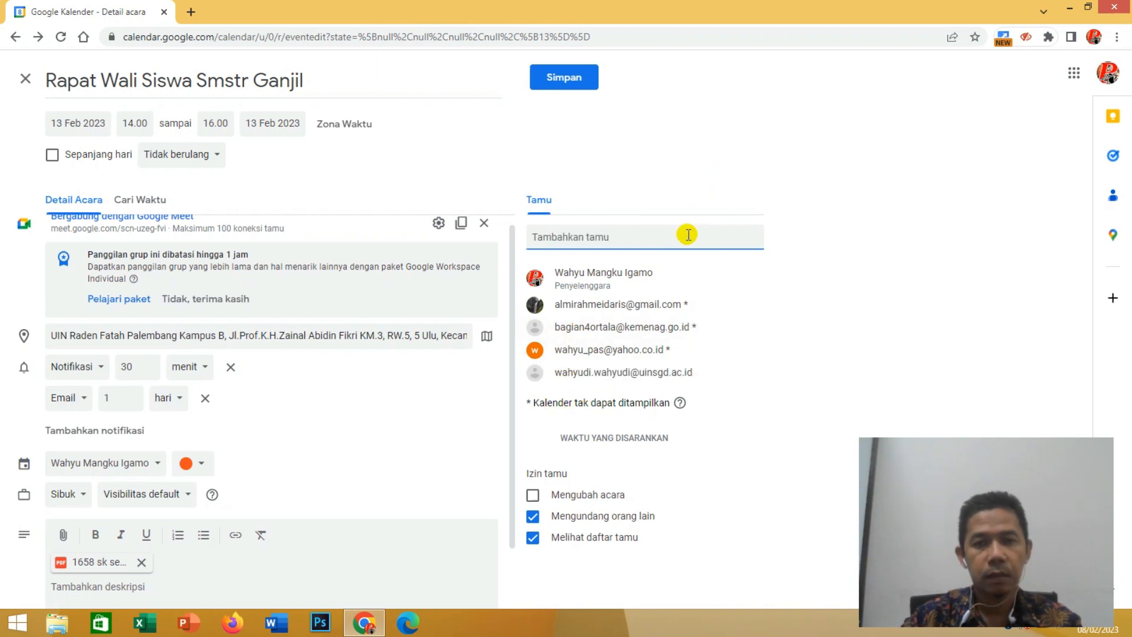
click(656, 237)
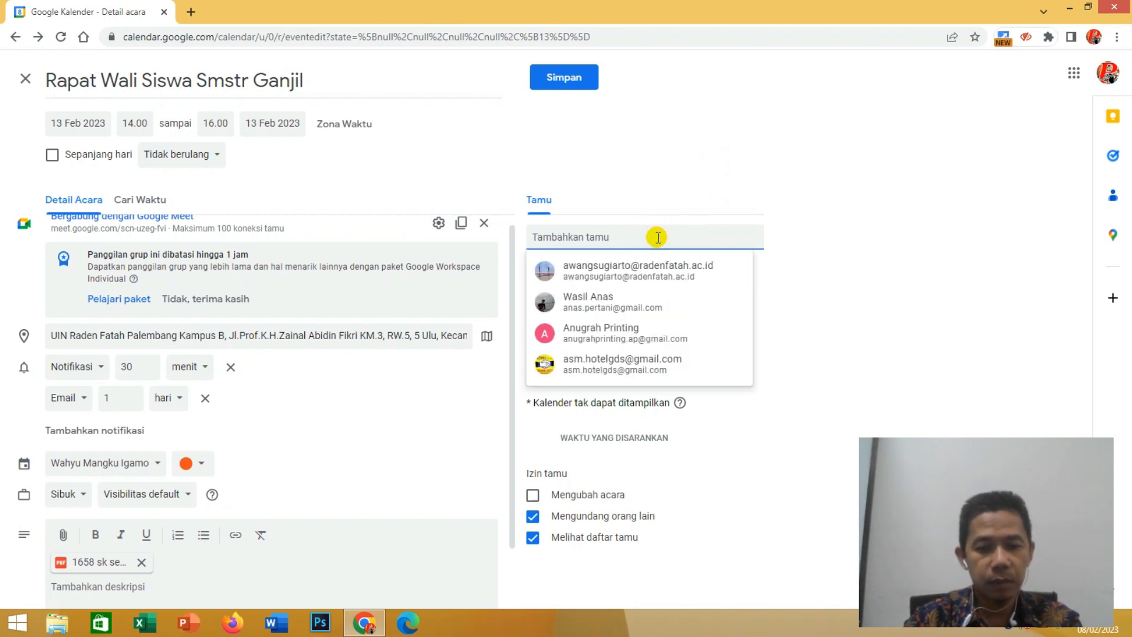
text(w)
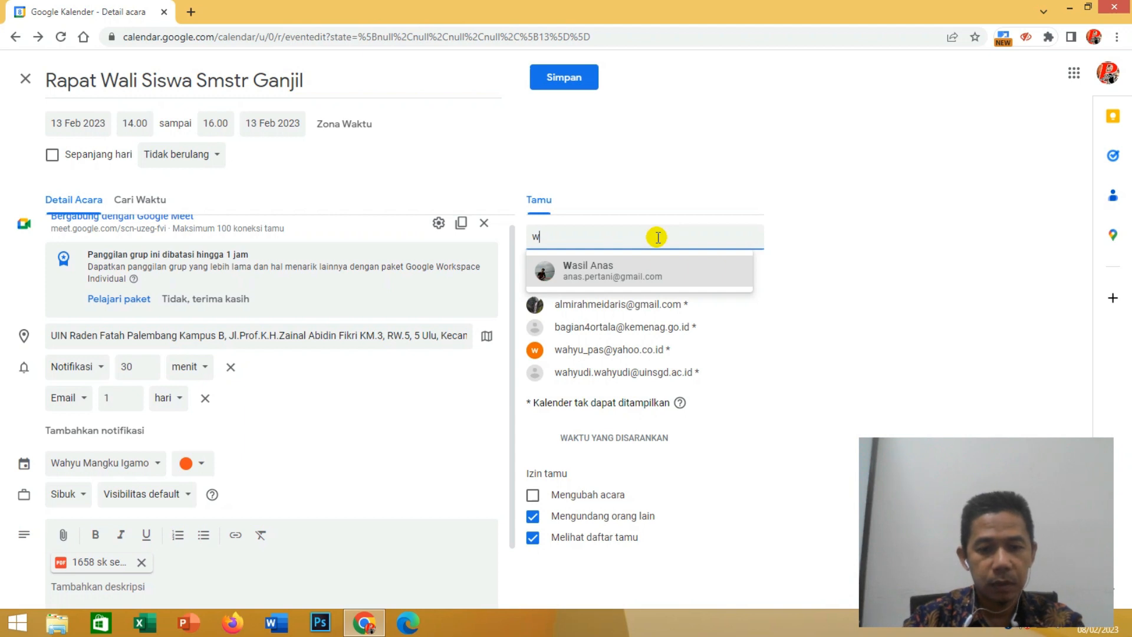
key(BackSpace)
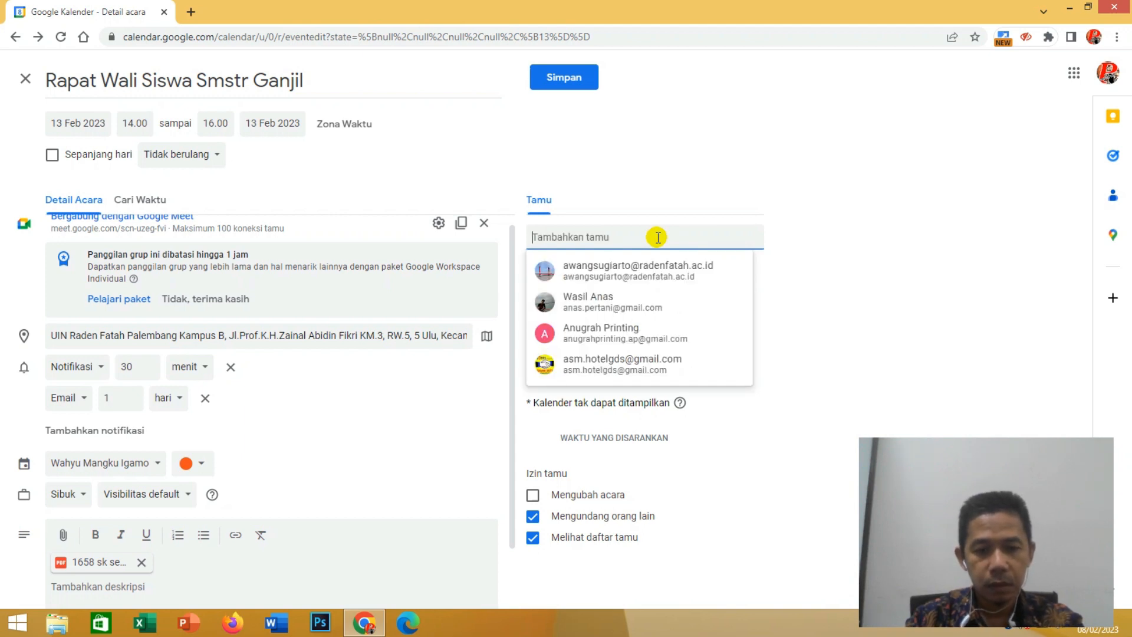
- Add a fifth guest by searching the contacts for "k" and choosing the second suggestion, an institutional Gmail address
text(w)
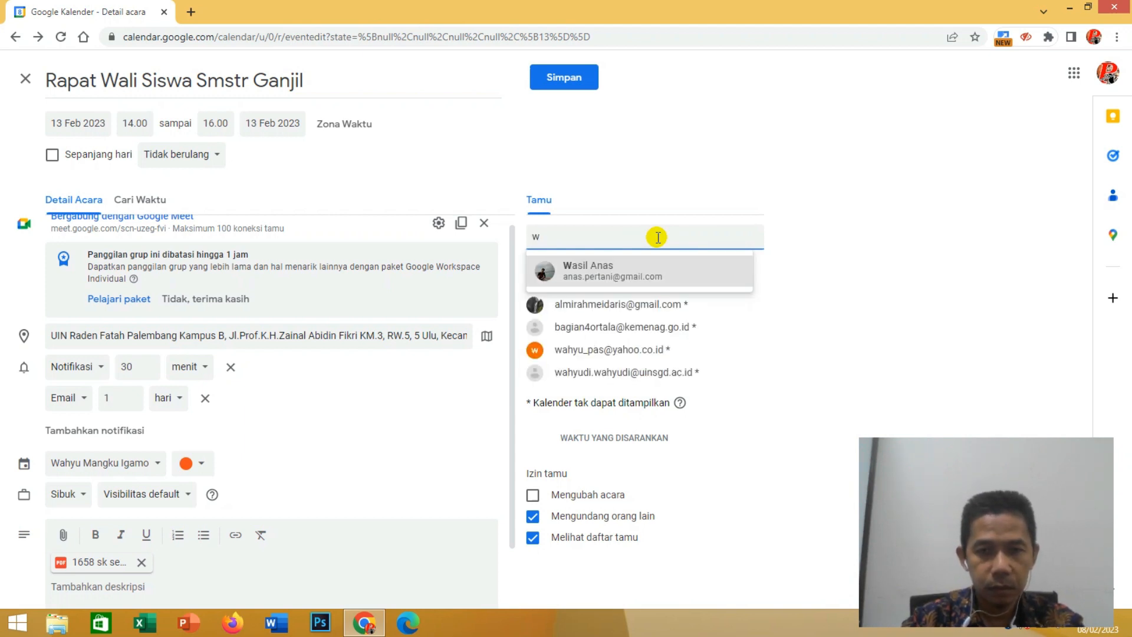
key(BackSpace)
text(h)
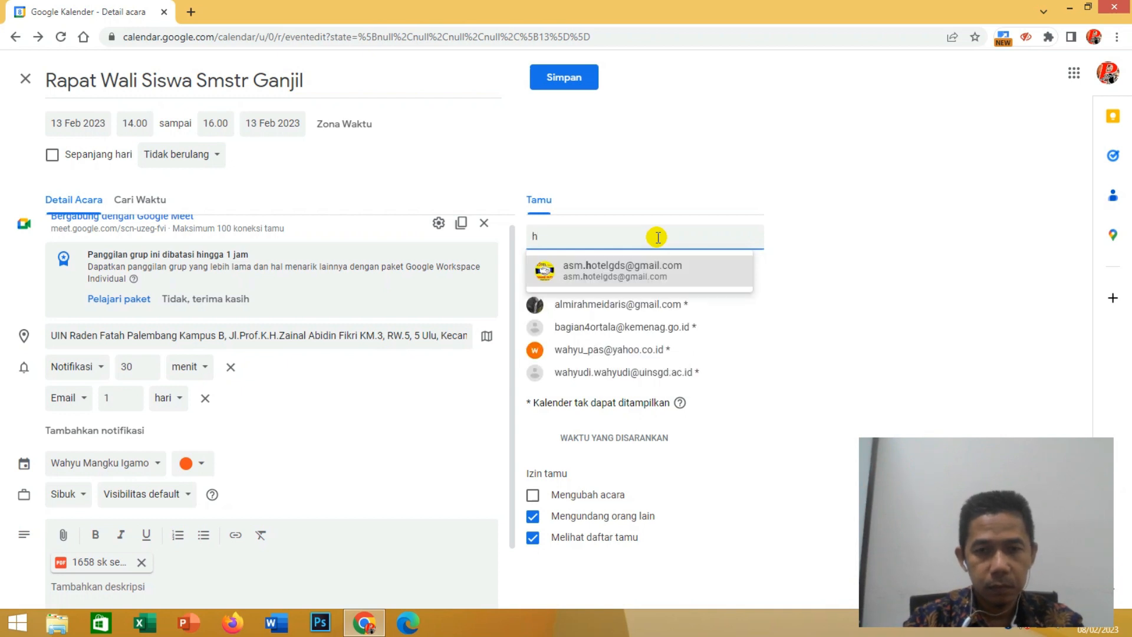
key(BackSpace)
text(k)
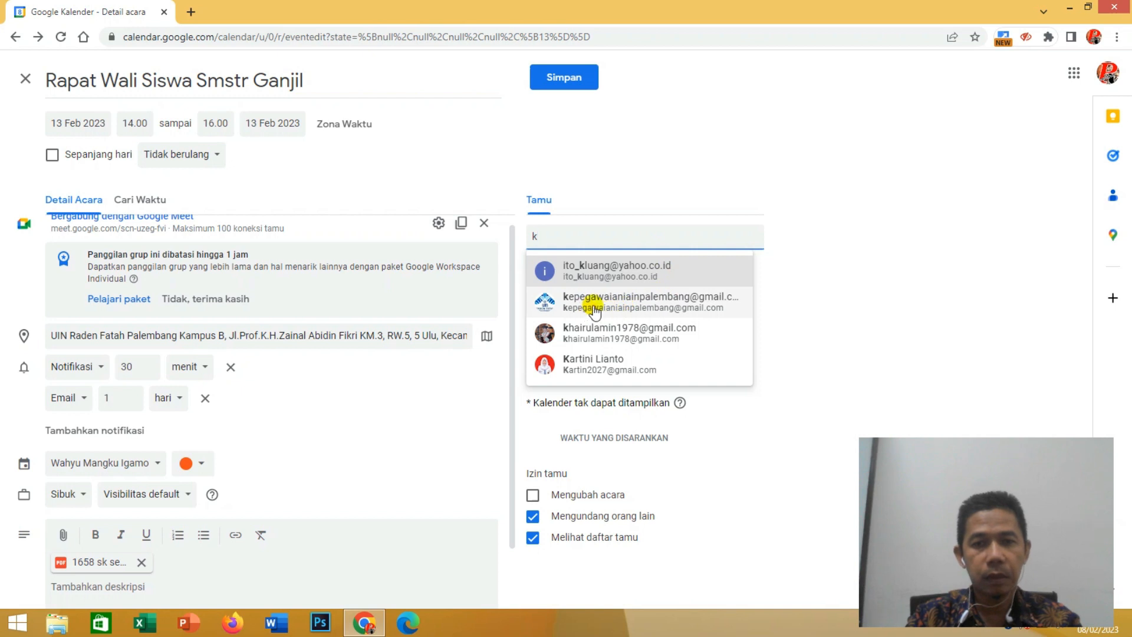
mouse_move(596, 312)
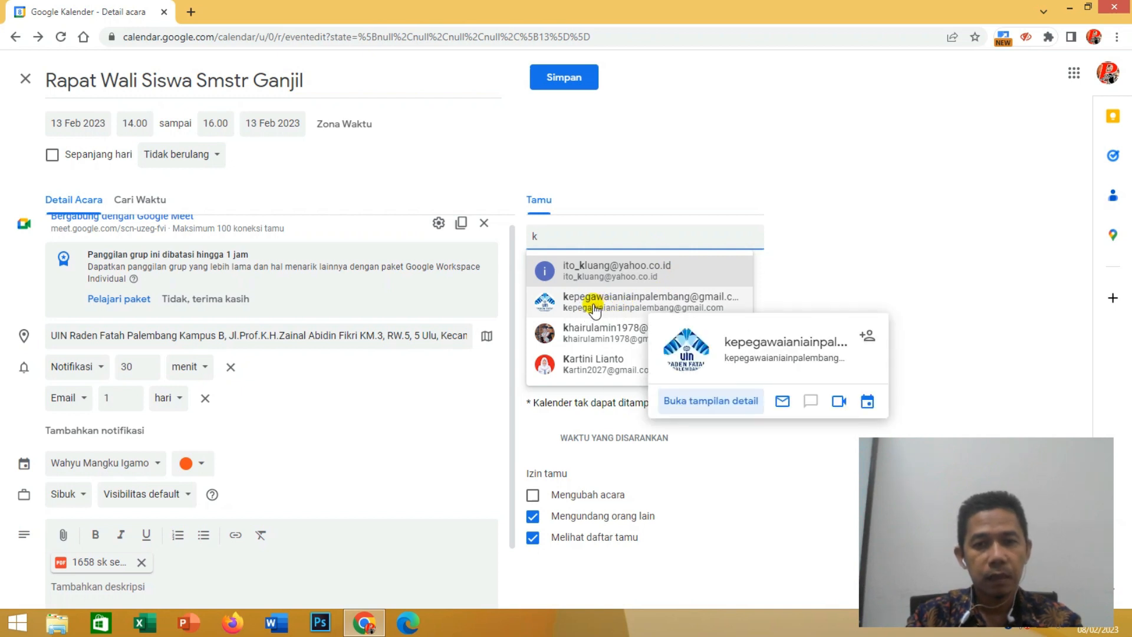
click(595, 311)
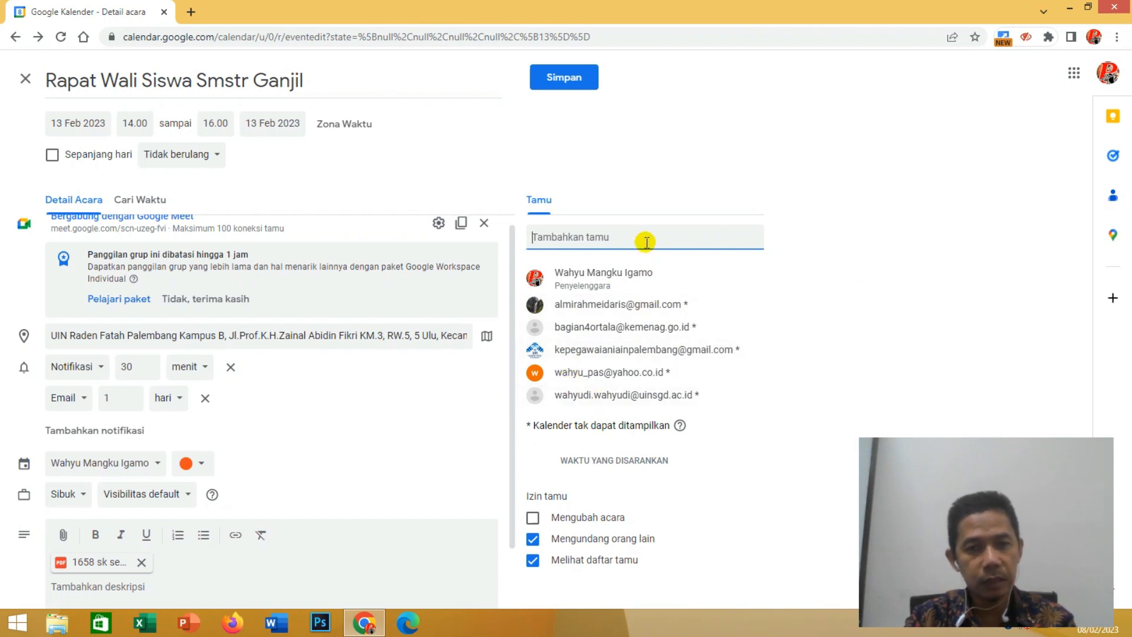
click(592, 237)
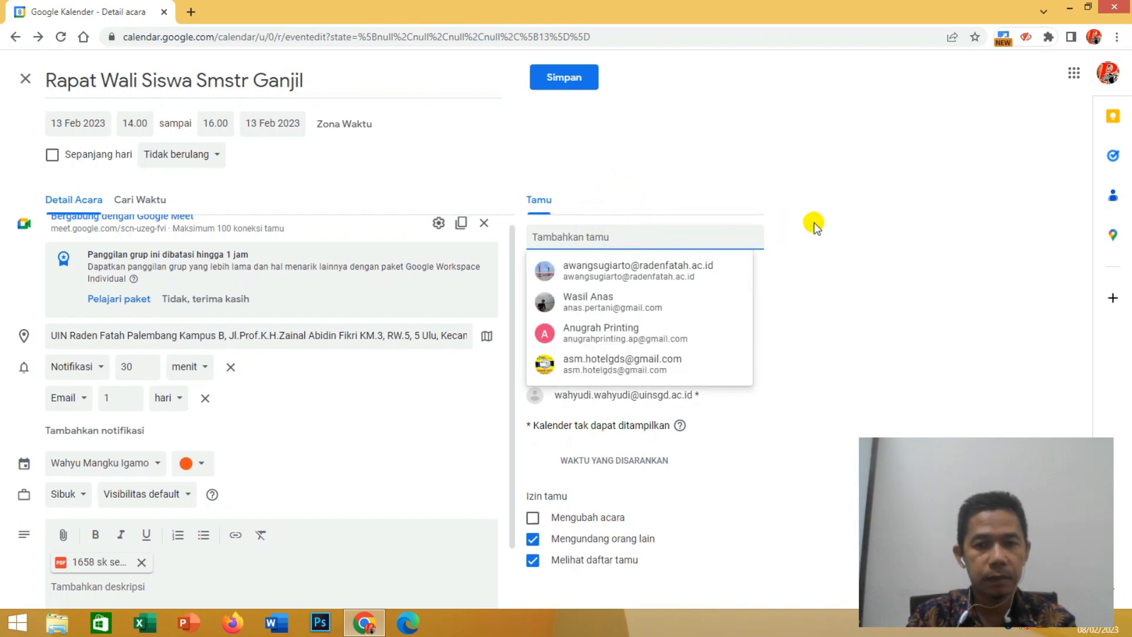
click(831, 225)
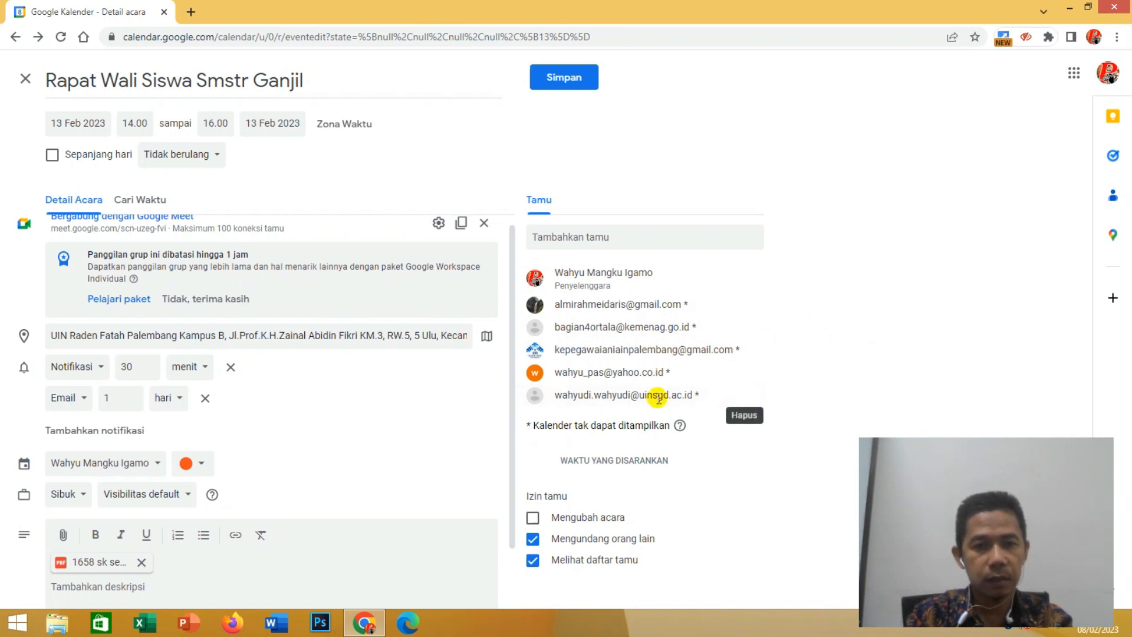
- Copy the event's Google Meet conference information for sharing
scroll(368, 404, up, 1)
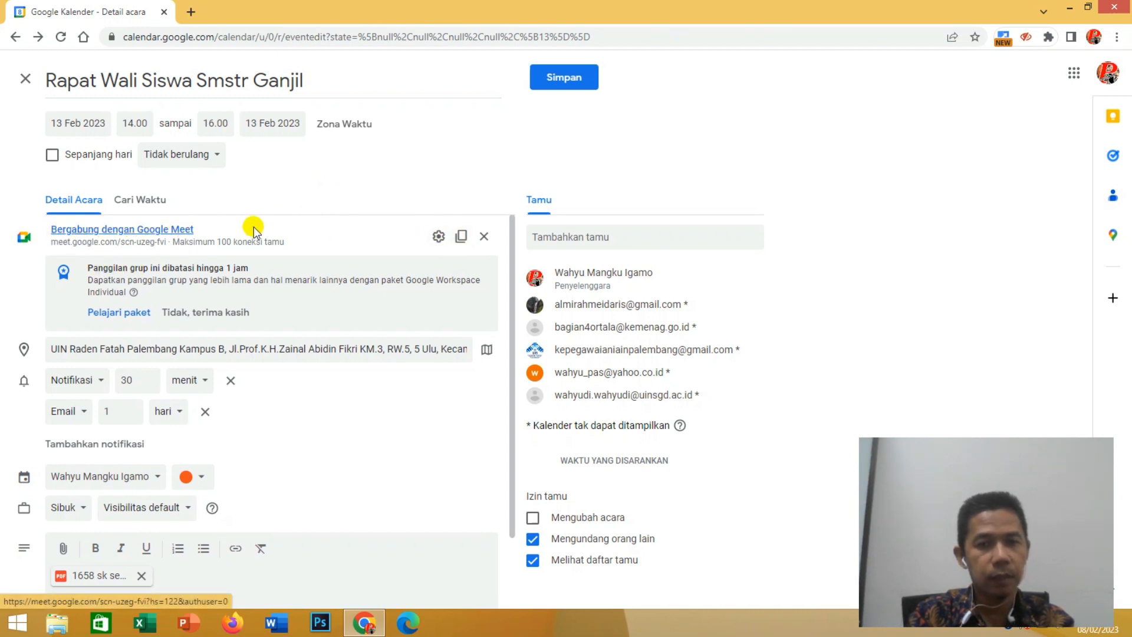
click(463, 237)
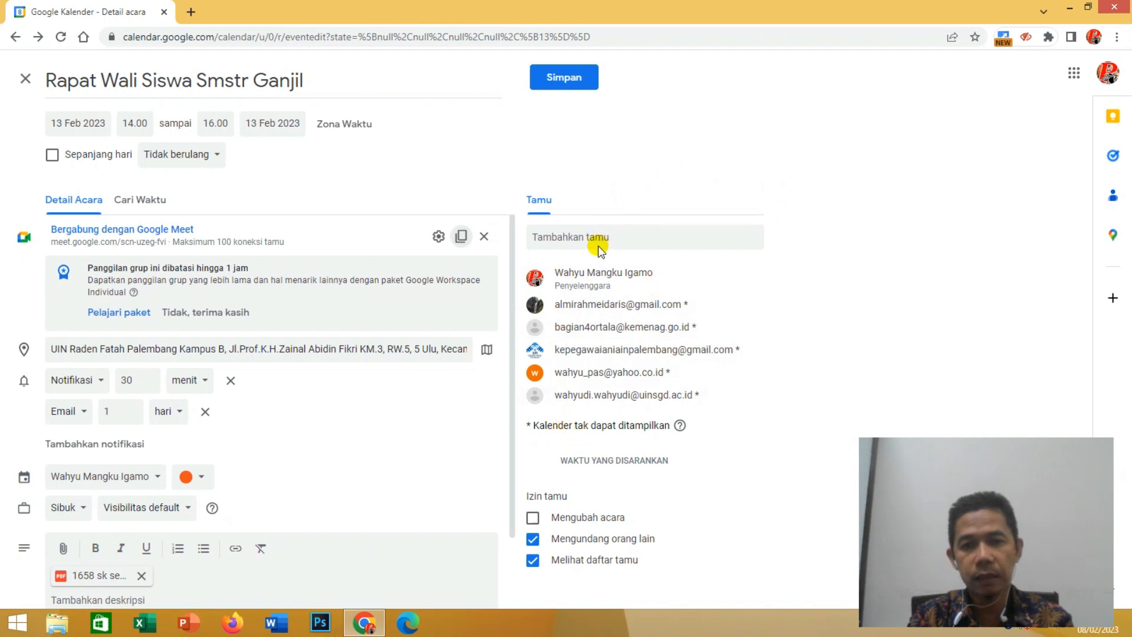
mouse_move(599, 316)
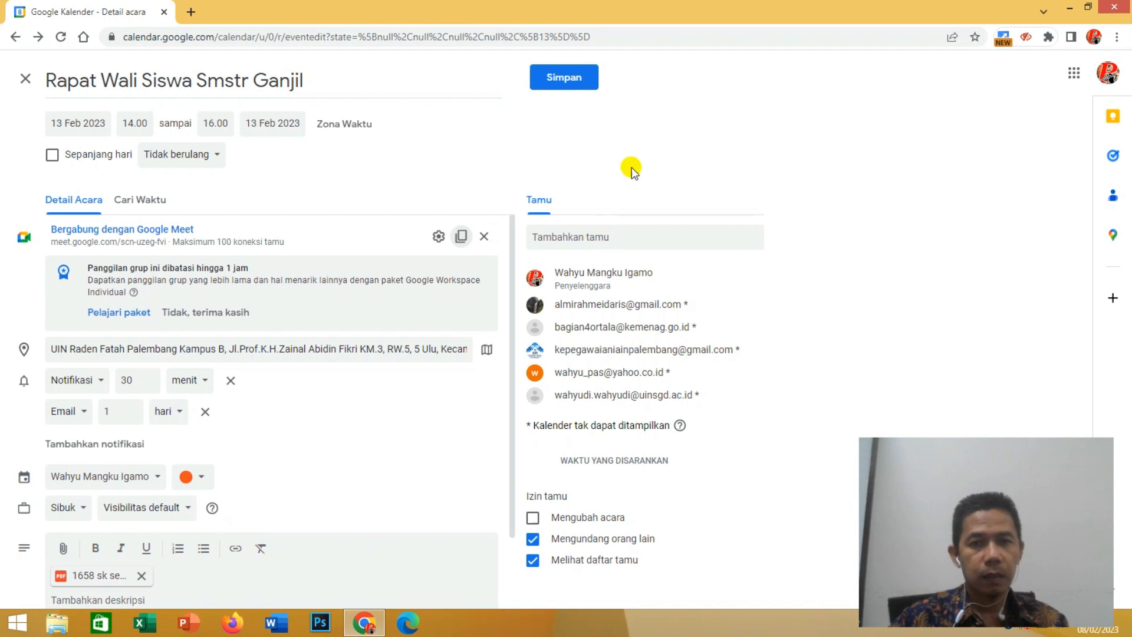
- Save the event "Rapat Wali Siswa Smstr Ganjil" and send the invitation e-mails to the guests
click(556, 86)
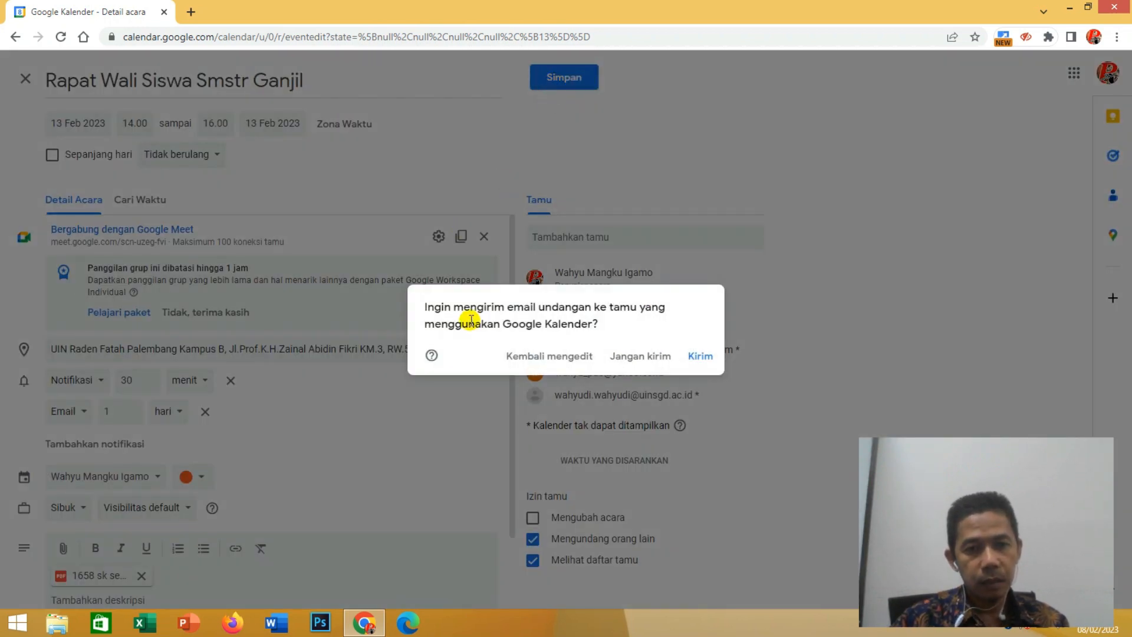
drag(429, 308, 582, 295)
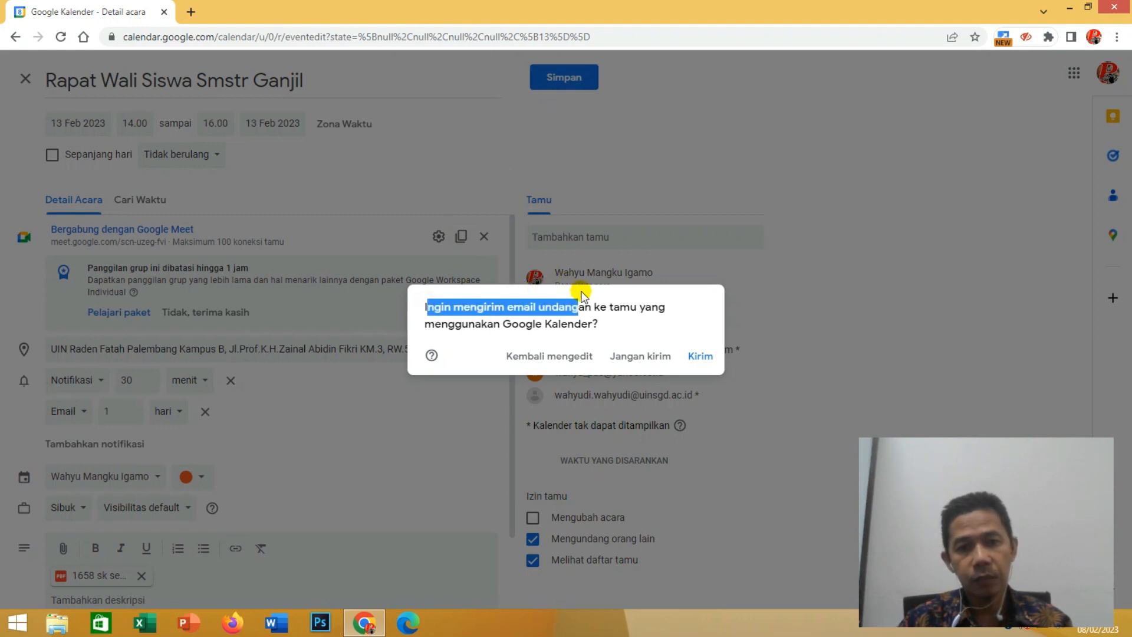
click(581, 293)
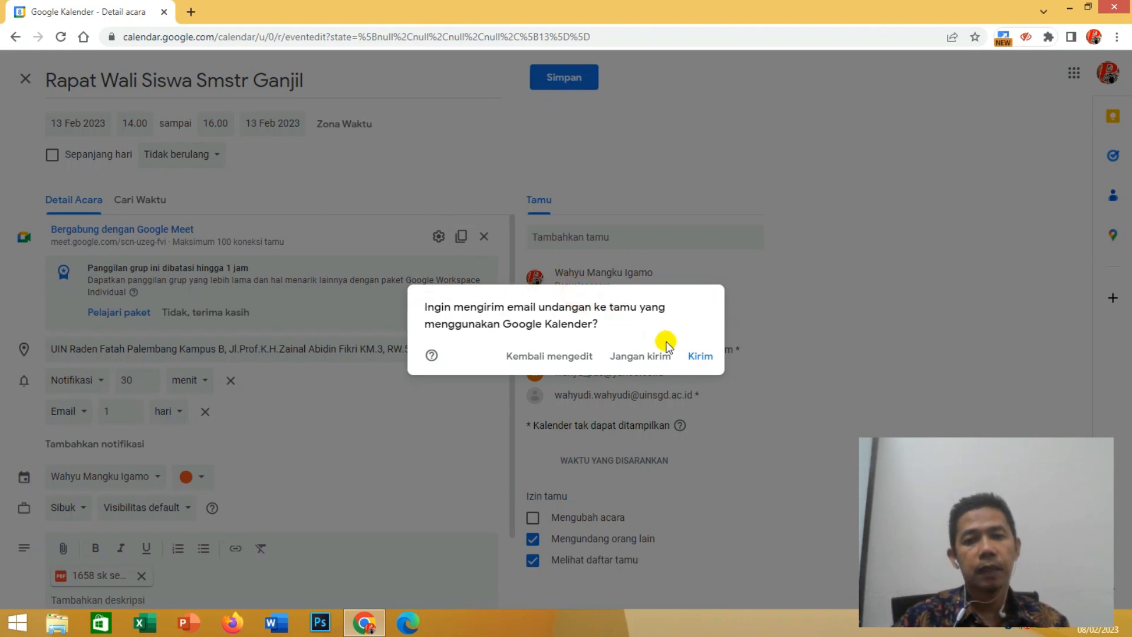
click(702, 357)
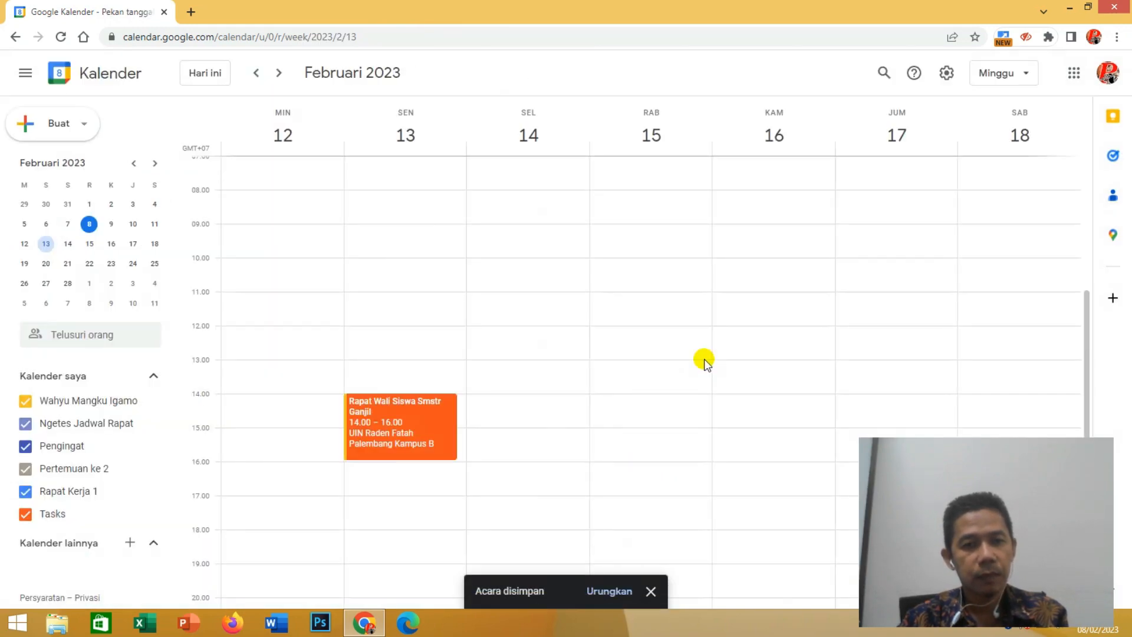
scroll(705, 361, down, 2)
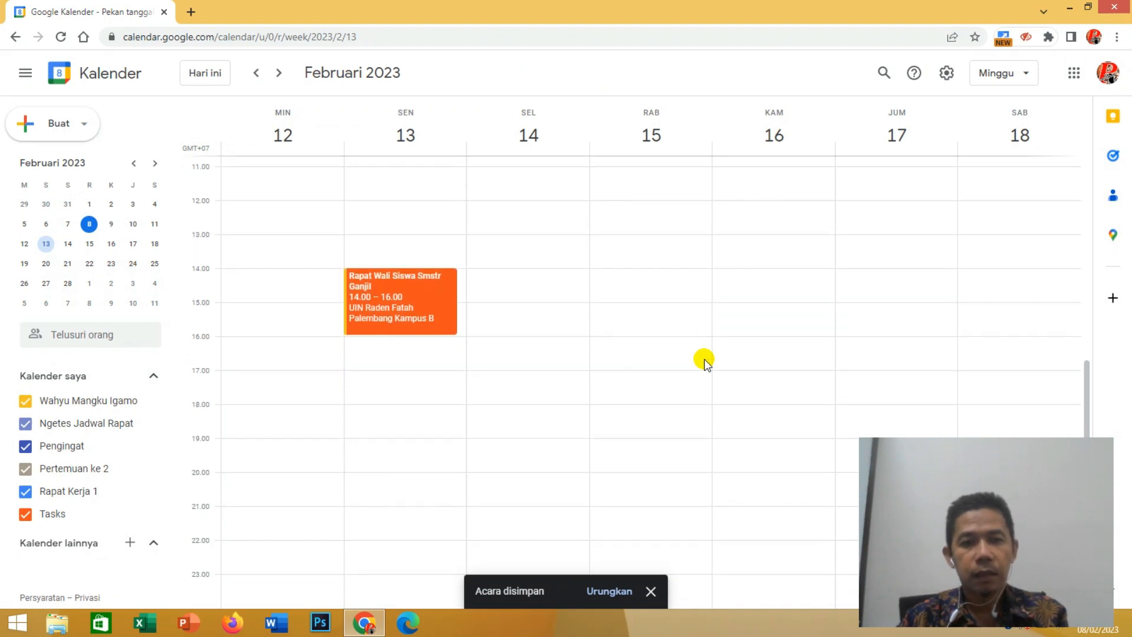
scroll(705, 361, up, 4)
scroll(705, 361, down, 3)
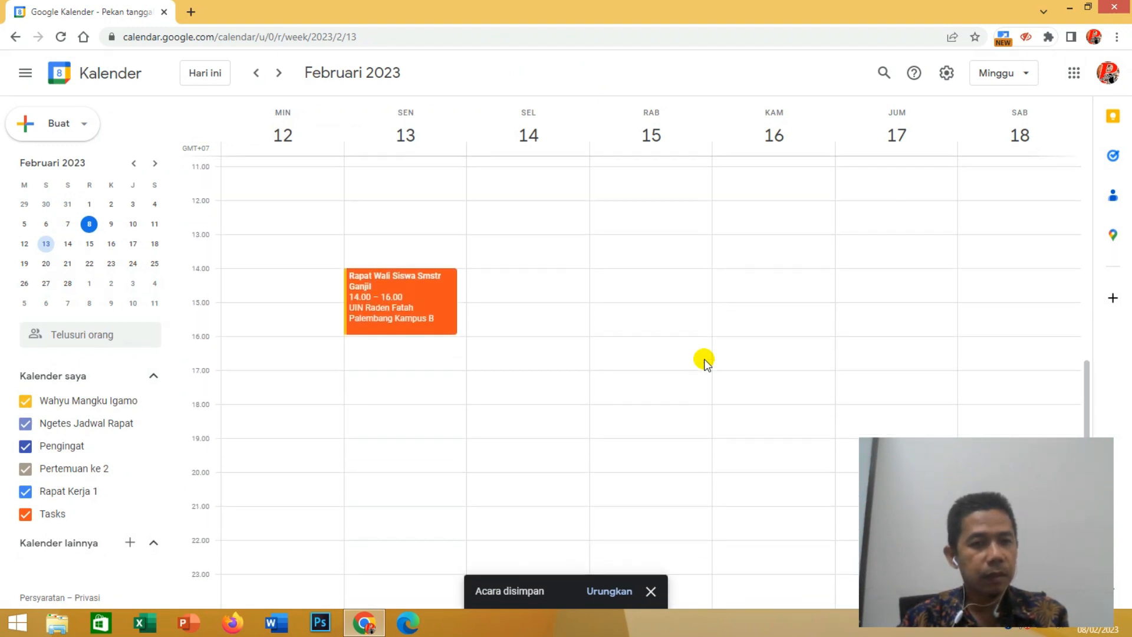
scroll(704, 361, up, 5)
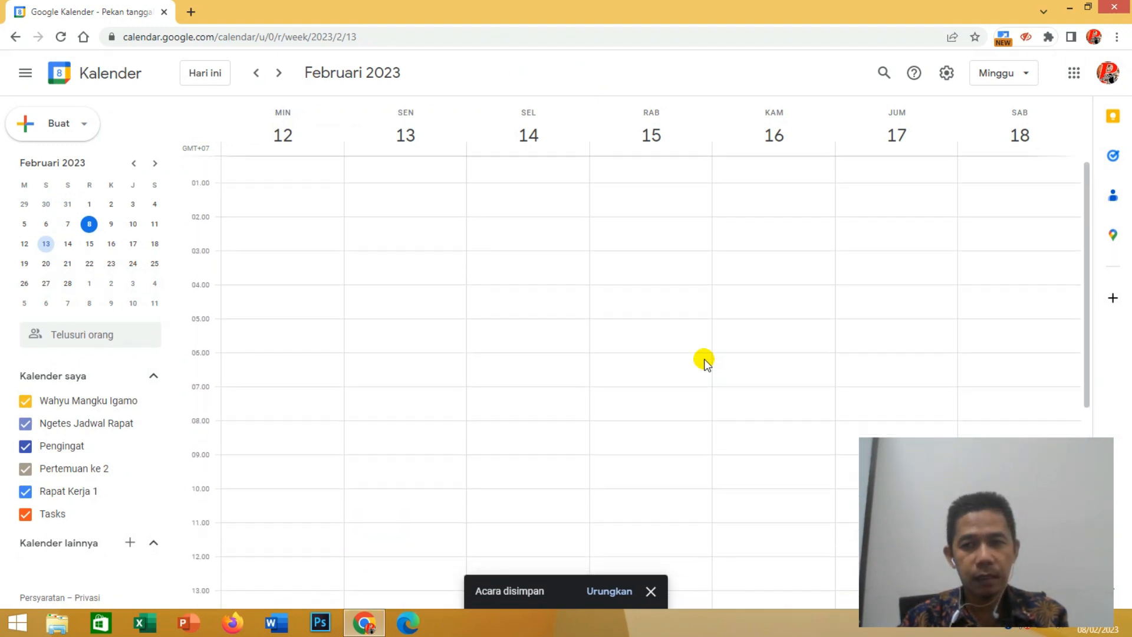
scroll(705, 361, down, 5)
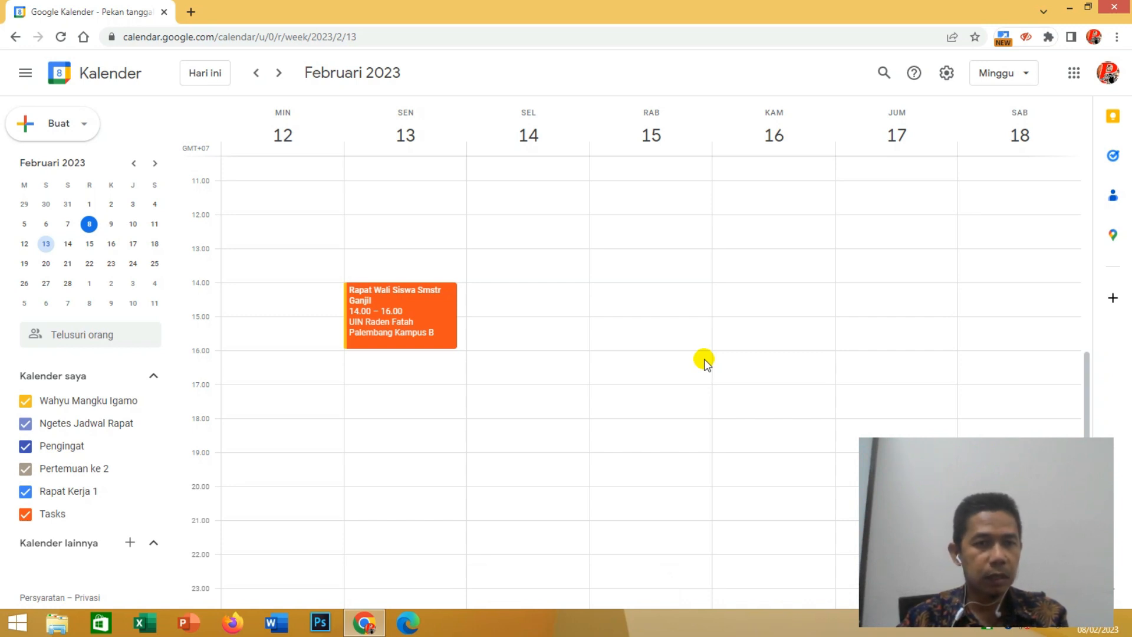
scroll(706, 361, up, 1)
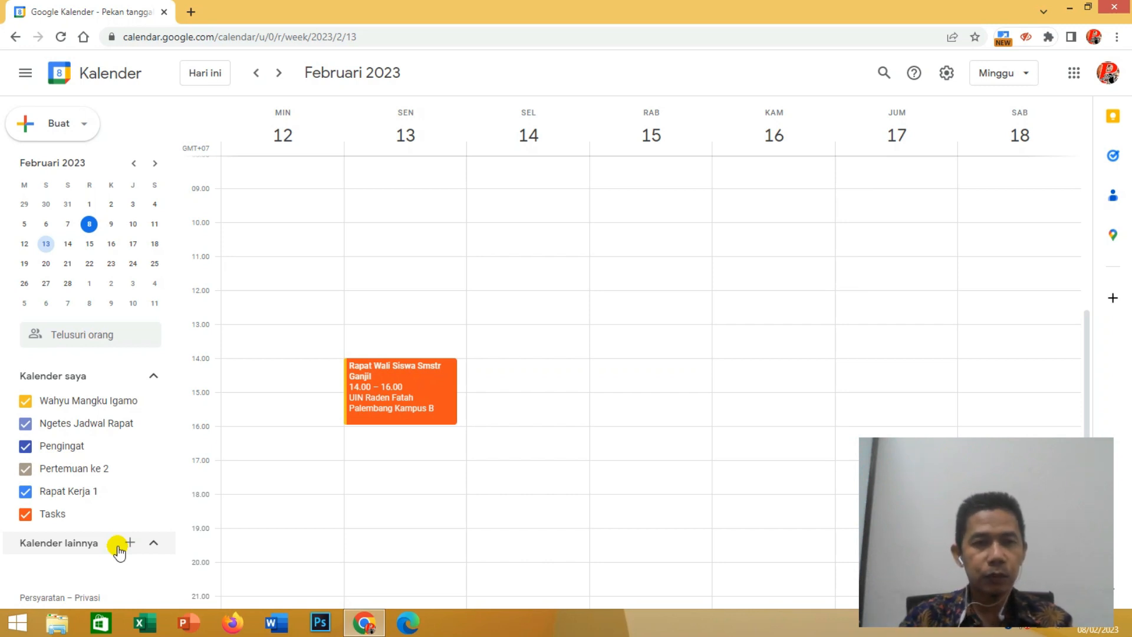
mouse_move(423, 5)
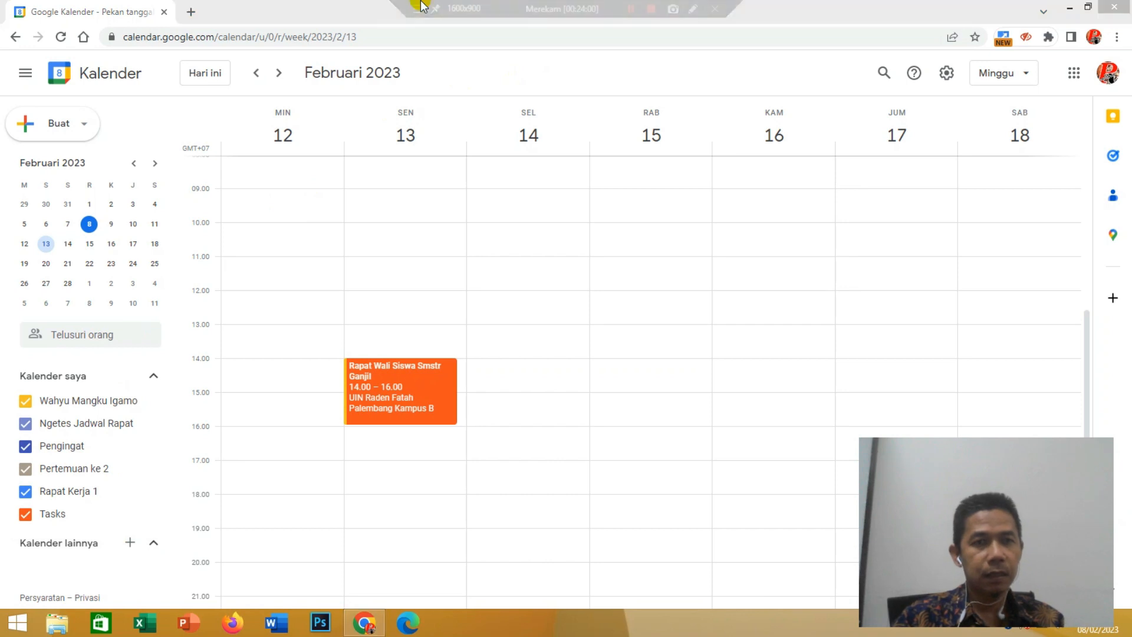
click(301, 5)
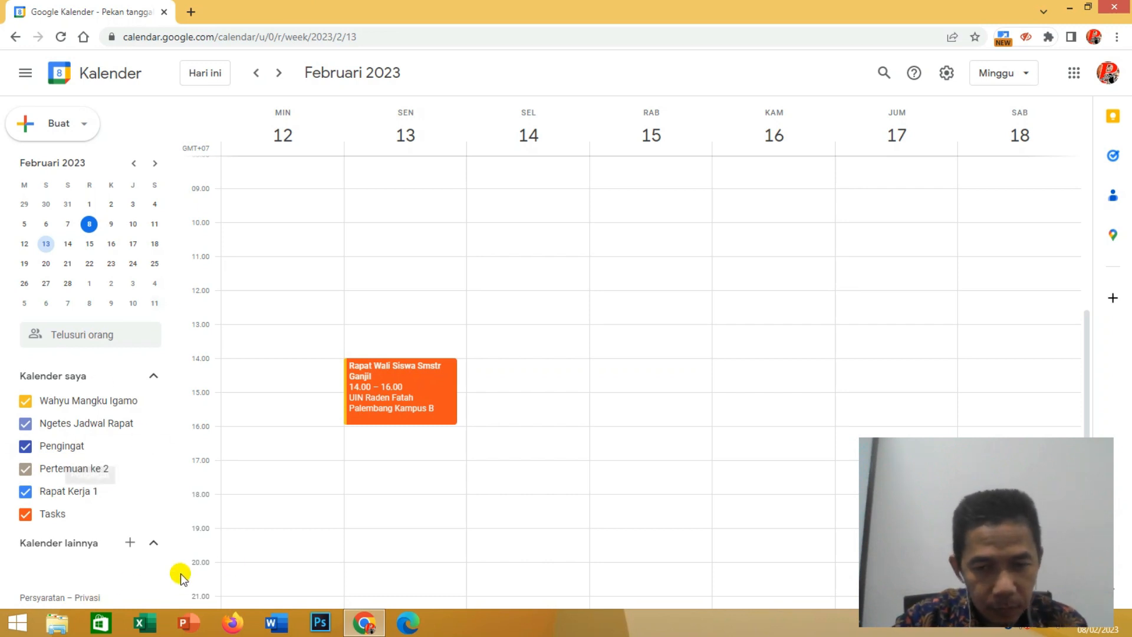
click(790, 506)
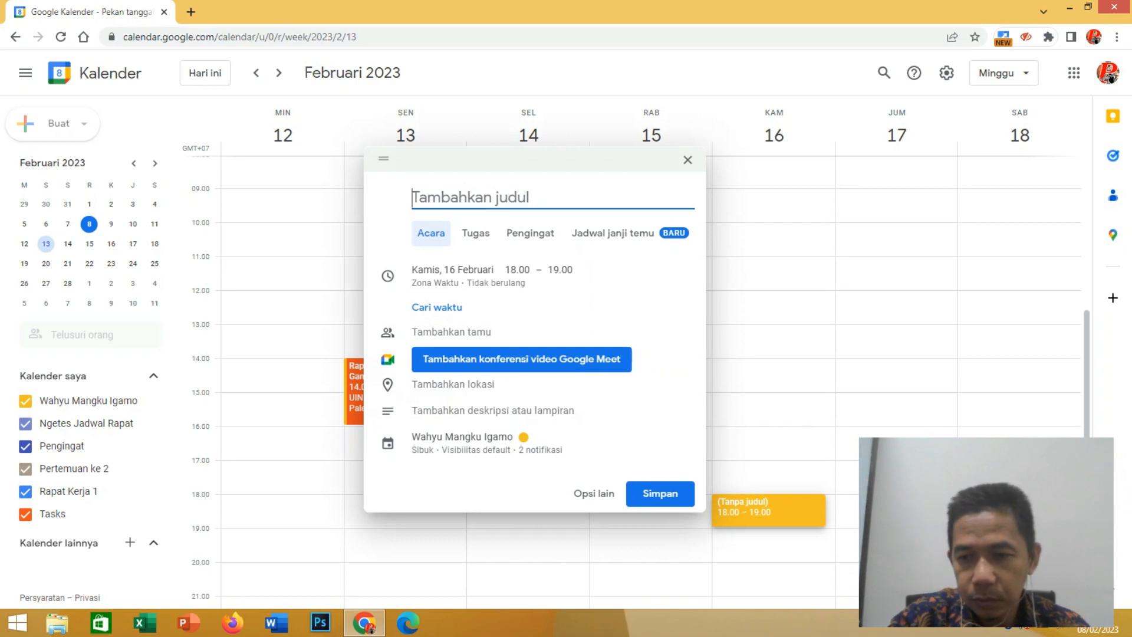
click(997, 629)
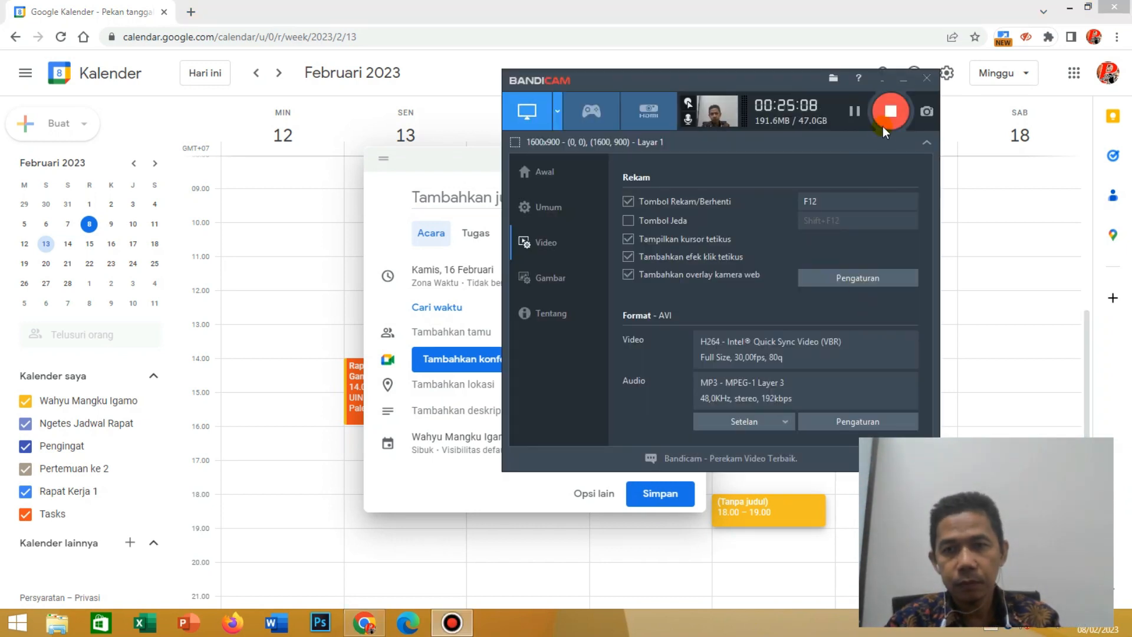
click(886, 118)
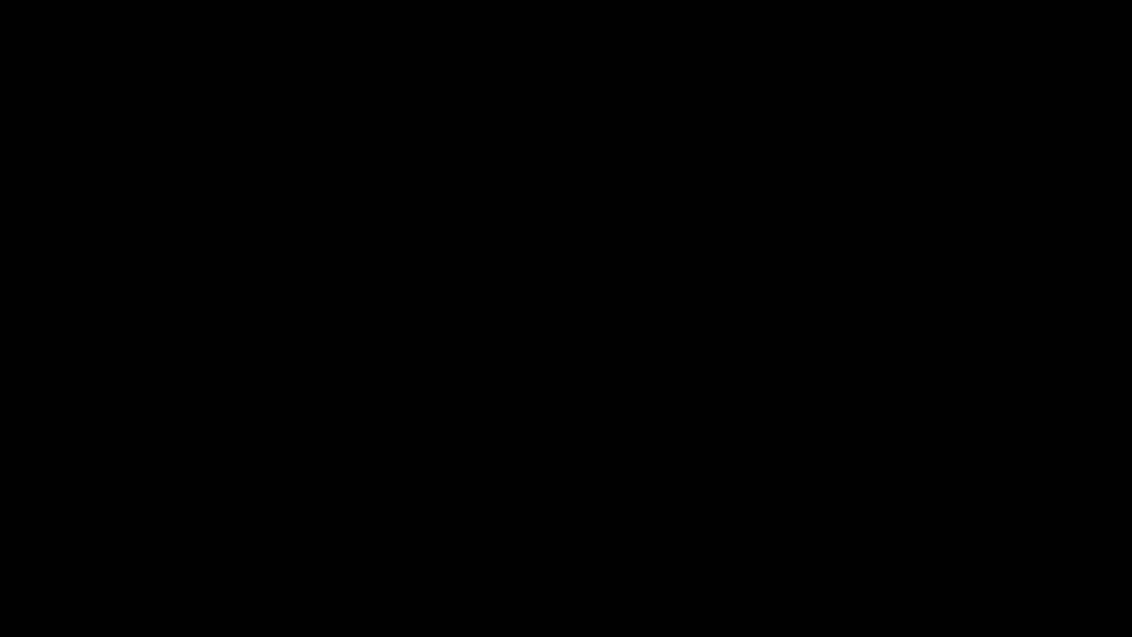